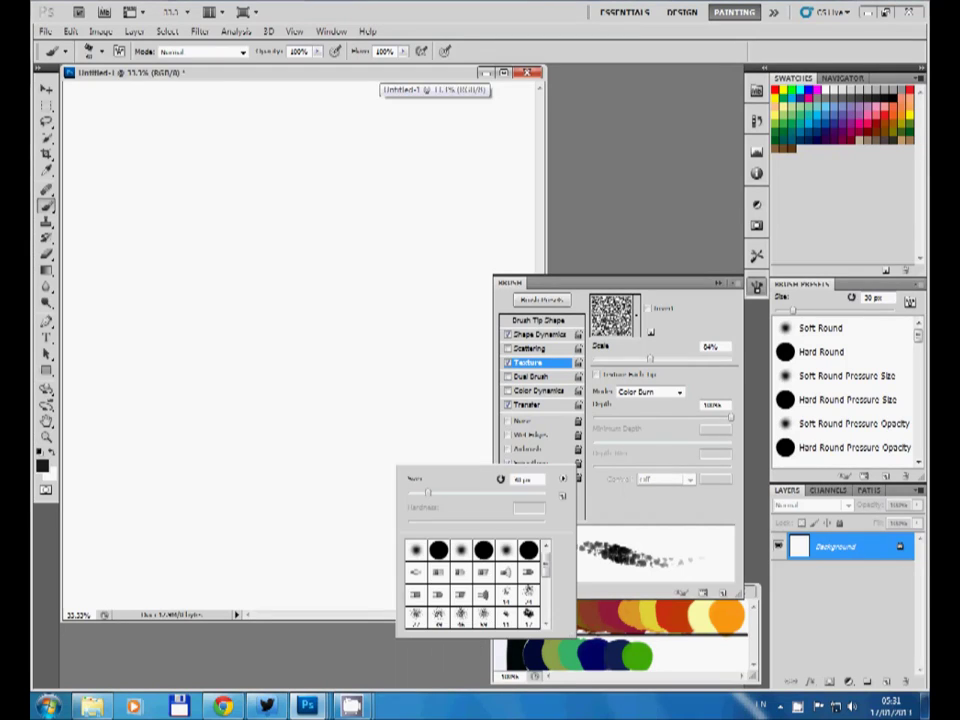
Step: Choose a textured brush, enlarge it, and cover the canvas with green and teal strokes
{"action": "left_click", "coordinate": [637, 655], "text": "alt"}
{"action": "left_click_drag", "start_coordinate": [290, 590], "coordinate": [425, 590]}
{"action": "key", "text": "F5"}
{"action": "key", "text": "bracketright"}
{"action": "key", "text": "bracketright"}
{"action": "key", "text": "bracketright"}
{"action": "mouse_move", "coordinate": [480, 560]}
{"action": "left_mouse_down"}
{"action": "mouse_move", "coordinate": [420, 430]}
{"action": "mouse_move", "coordinate": [120, 450]}
{"action": "mouse_move", "coordinate": [380, 250]}
{"action": "mouse_move", "coordinate": [120, 300]}
{"action": "left_mouse_up"}
{"action": "mouse_move", "coordinate": [150, 250]}
{"action": "left_mouse_down"}
{"action": "mouse_move", "coordinate": [100, 200]}
{"action": "mouse_move", "coordinate": [330, 150]}
{"action": "mouse_move", "coordinate": [380, 250]}
{"action": "mouse_move", "coordinate": [340, 100]}
{"action": "left_mouse_up"}
Step: Block in brown across the left-centre and lower left, repainting stray areas green
{"action": "mouse_move", "coordinate": [310, 420]}
{"action": "left_mouse_down"}
{"action": "mouse_move", "coordinate": [340, 380]}
{"action": "mouse_move", "coordinate": [220, 360]}
{"action": "mouse_move", "coordinate": [400, 360]}
{"action": "left_mouse_up"}
{"action": "mouse_move", "coordinate": [120, 420]}
{"action": "left_mouse_down"}
{"action": "mouse_move", "coordinate": [250, 400]}
{"action": "mouse_move", "coordinate": [200, 130]}
{"action": "left_mouse_up"}
{"action": "left_click_drag", "start_coordinate": [160, 440], "coordinate": [290, 300]}
{"action": "left_click_drag", "start_coordinate": [100, 380], "coordinate": [230, 440]}
{"action": "mouse_move", "coordinate": [300, 500]}
{"action": "left_mouse_down"}
{"action": "mouse_move", "coordinate": [130, 560]}
{"action": "mouse_move", "coordinate": [250, 420]}
{"action": "mouse_move", "coordinate": [400, 500]}
{"action": "left_mouse_up"}
{"action": "left_click_drag", "start_coordinate": [330, 120], "coordinate": [250, 300]}
{"action": "left_click_drag", "start_coordinate": [190, 130], "coordinate": [110, 300]}
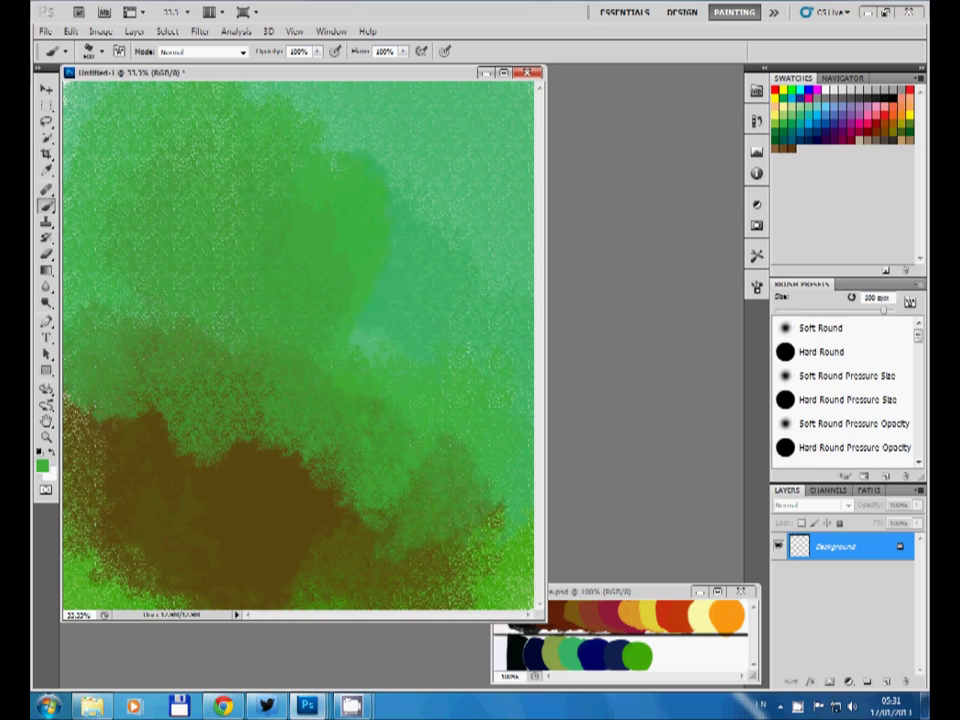
Step: Alternate brown and green with X to shape the lower-left brown mass and sketch a circle outline
{"action": "key", "text": "x"}
{"action": "left_click_drag", "start_coordinate": [180, 330], "coordinate": [300, 400]}
{"action": "key", "text": "x"}
{"action": "left_click_drag", "start_coordinate": [150, 280], "coordinate": [100, 450]}
{"action": "key", "text": "x"}
{"action": "left_click_drag", "start_coordinate": [200, 500], "coordinate": [80, 450]}
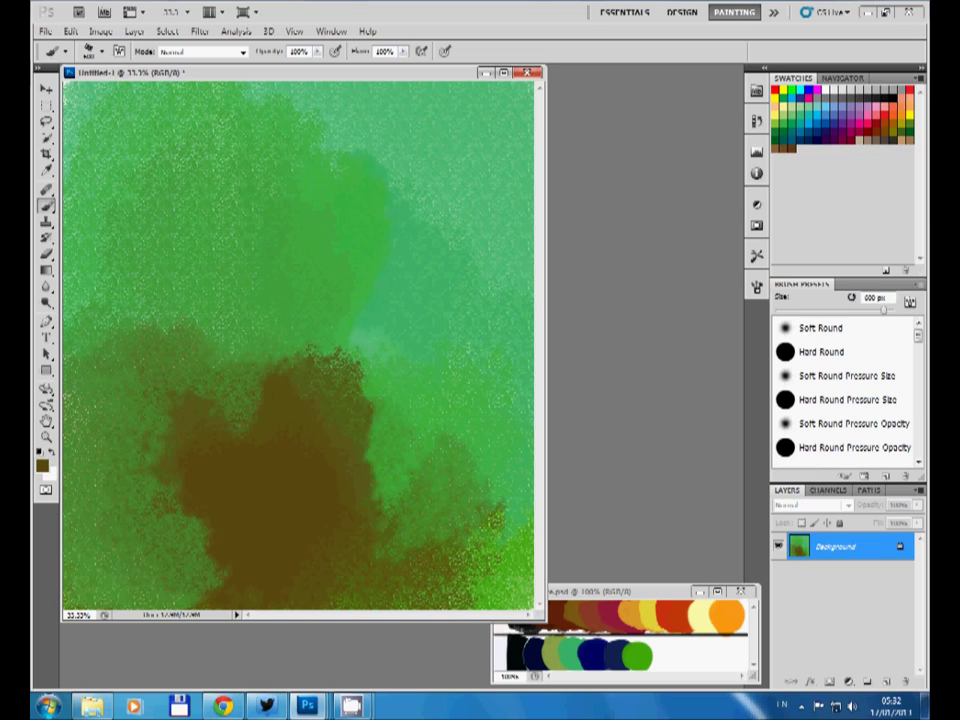
{"action": "left_click_drag", "start_coordinate": [150, 440], "coordinate": [380, 350]}
{"action": "mouse_move", "coordinate": [330, 200]}
{"action": "left_mouse_down"}
{"action": "mouse_move", "coordinate": [285, 285]}
{"action": "mouse_move", "coordinate": [280, 325]}
{"action": "mouse_move", "coordinate": [340, 305]}
{"action": "mouse_move", "coordinate": [300, 350]}
{"action": "left_mouse_up"}
Step: Sketch a looping line, then fill the figure brown with a 100 px brush and green over its head
{"action": "key", "text": "bracketright"}
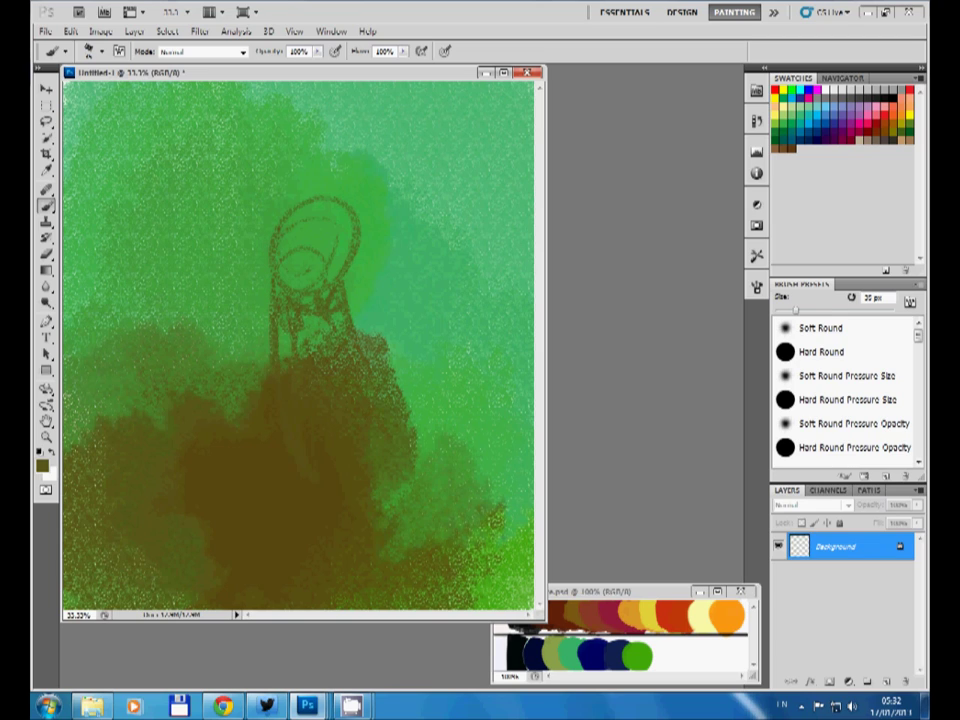
{"action": "left_click_drag", "start_coordinate": [375, 420], "coordinate": [405, 525]}
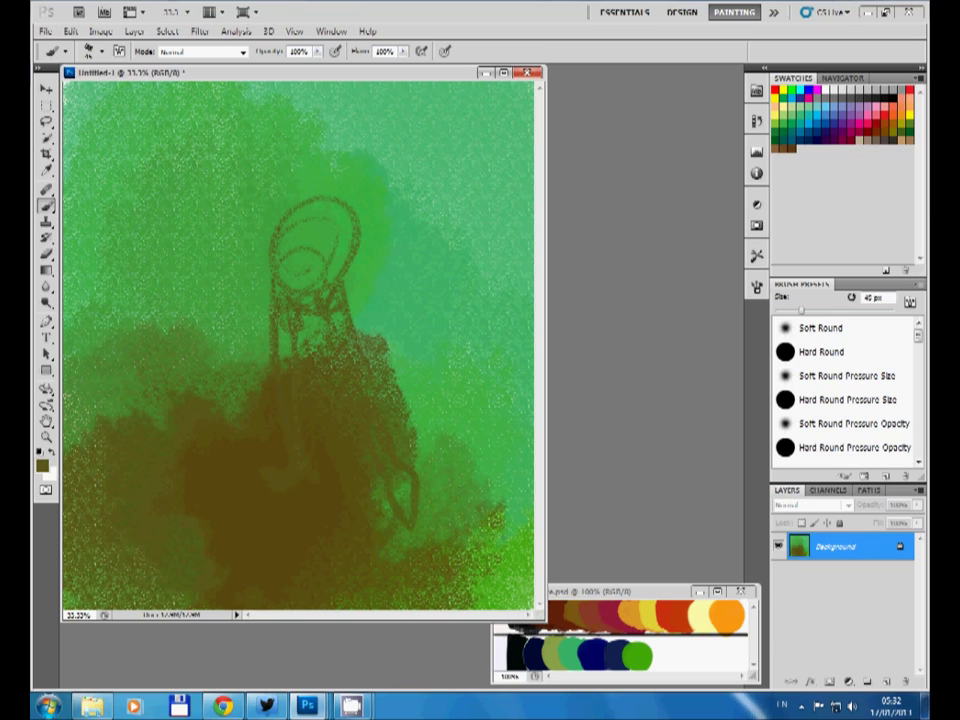
{"action": "key", "text": "bracketright"}
{"action": "key", "text": "bracketright"}
{"action": "key", "text": "bracketright"}
{"action": "left_click_drag", "start_coordinate": [330, 225], "coordinate": [300, 335]}
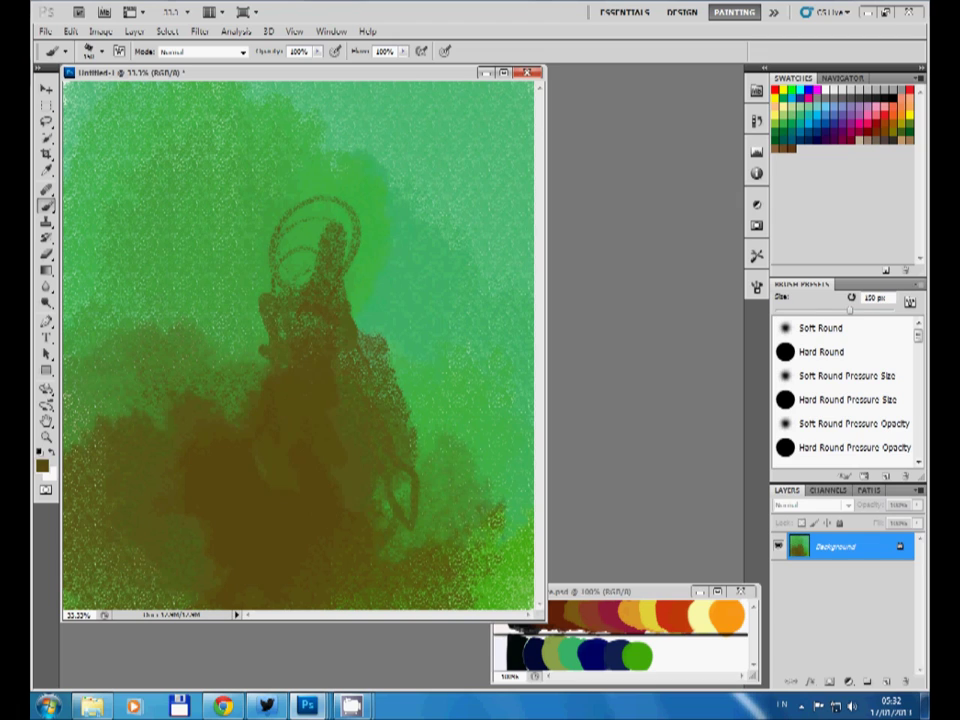
{"action": "left_click", "coordinate": [360, 190], "text": "alt"}
{"action": "mouse_move", "coordinate": [260, 200]}
{"action": "left_mouse_down"}
{"action": "mouse_move", "coordinate": [250, 290]}
{"action": "mouse_move", "coordinate": [330, 190]}
{"action": "left_mouse_up"}
Step: Paint orange strokes over the brown body, then cover them with brown
{"action": "key", "text": "F5"}
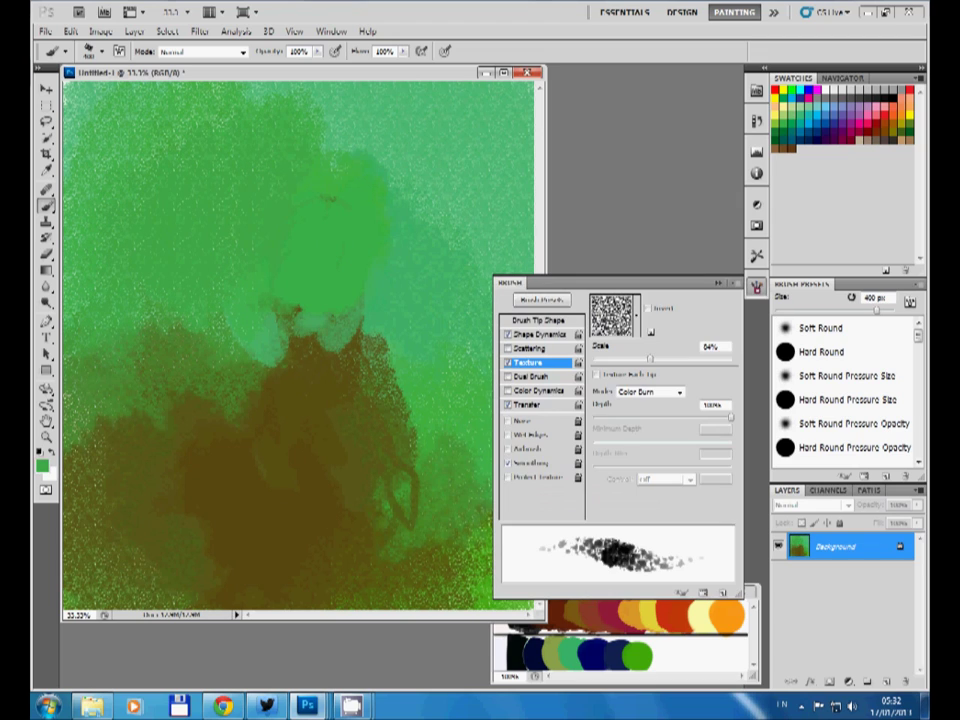
{"action": "key", "text": "F5"}
{"action": "left_click_drag", "start_coordinate": [300, 490], "coordinate": [360, 350]}
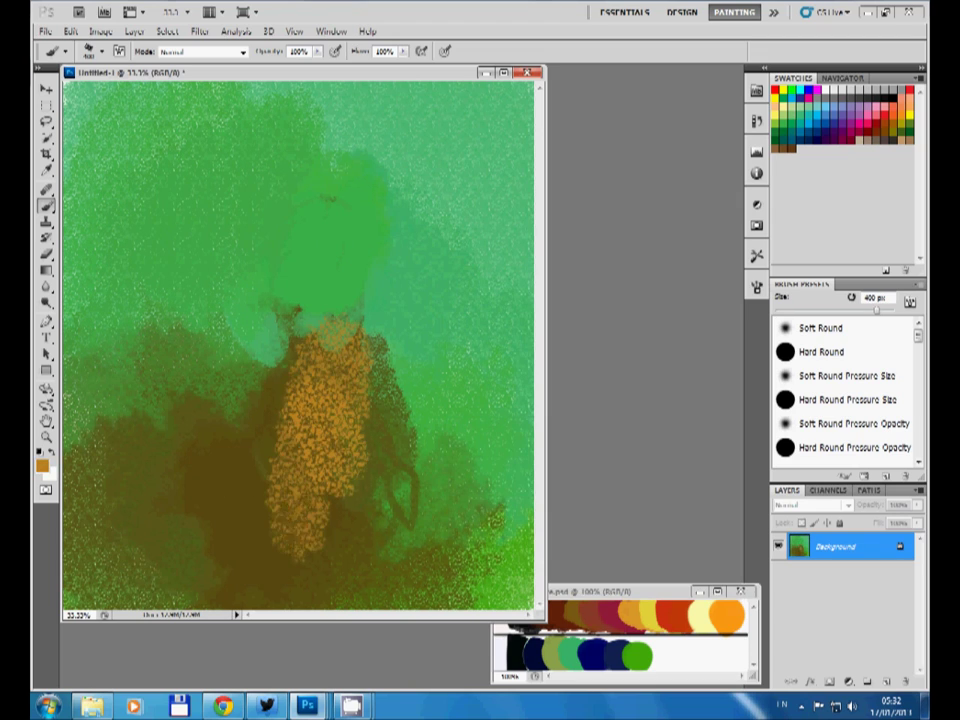
{"action": "left_click_drag", "start_coordinate": [230, 410], "coordinate": [270, 300]}
{"action": "left_click_drag", "start_coordinate": [330, 500], "coordinate": [330, 330]}
Step: With a 200 px brush, paint green around the figure and stretch the brown shape upward
{"action": "left_click", "coordinate": [210, 279], "text": "alt"}
{"action": "left_click_drag", "start_coordinate": [190, 420], "coordinate": [250, 330]}
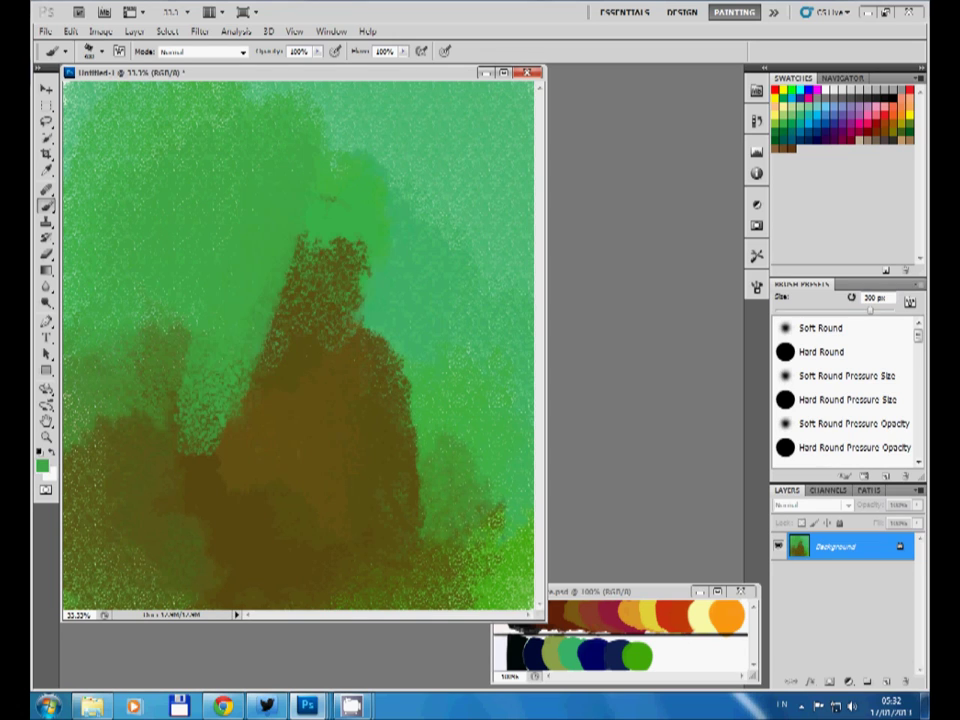
{"action": "key", "text": "bracketleft"}
{"action": "key", "text": "bracketleft"}
{"action": "left_click", "coordinate": [330, 420], "text": "alt"}
{"action": "mouse_move", "coordinate": [300, 265]}
{"action": "left_mouse_down"}
{"action": "mouse_move", "coordinate": [360, 280]}
{"action": "mouse_move", "coordinate": [300, 180]}
{"action": "left_mouse_up"}
{"action": "left_click", "coordinate": [440, 200], "text": "alt"}
{"action": "left_click_drag", "start_coordinate": [380, 120], "coordinate": [360, 220]}
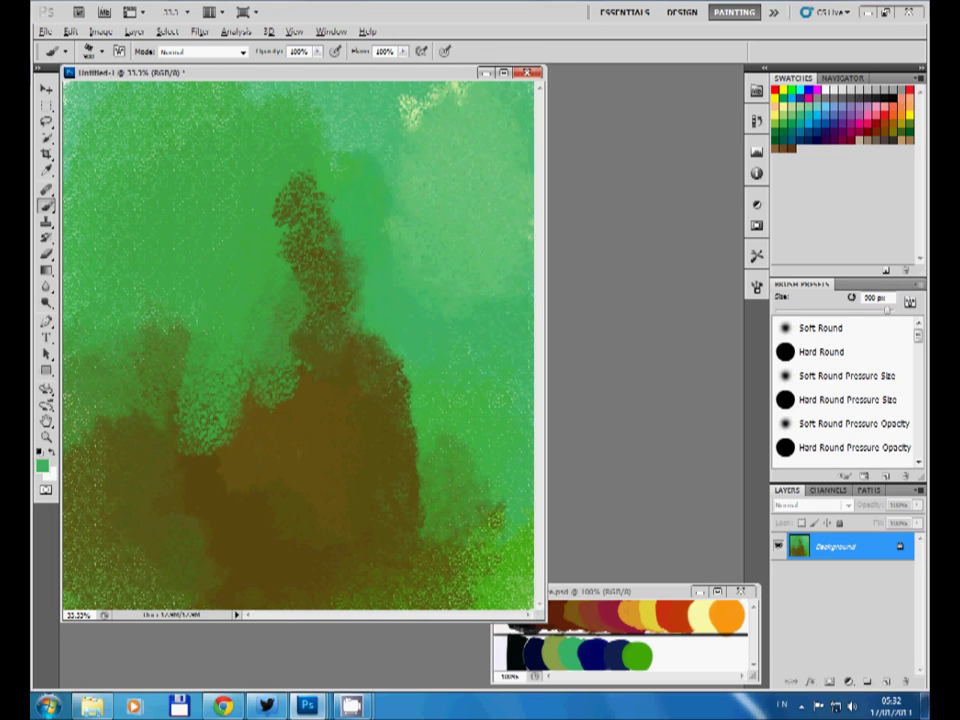
Step: Paint a pale yellow-green patch top right and cover the figure's top with green
{"action": "left_click_drag", "start_coordinate": [450, 110], "coordinate": [500, 160]}
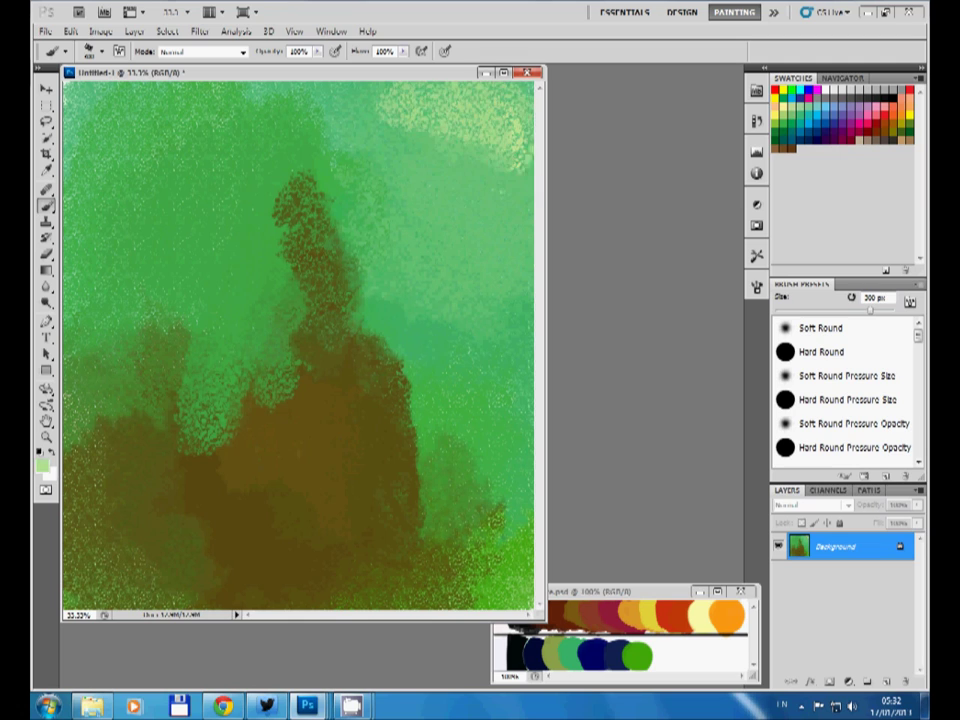
{"action": "left_click_drag", "start_coordinate": [400, 100], "coordinate": [510, 210]}
{"action": "left_click_drag", "start_coordinate": [290, 80], "coordinate": [360, 170]}
{"action": "left_click_drag", "start_coordinate": [250, 90], "coordinate": [340, 160]}
{"action": "left_click_drag", "start_coordinate": [350, 100], "coordinate": [200, 250]}
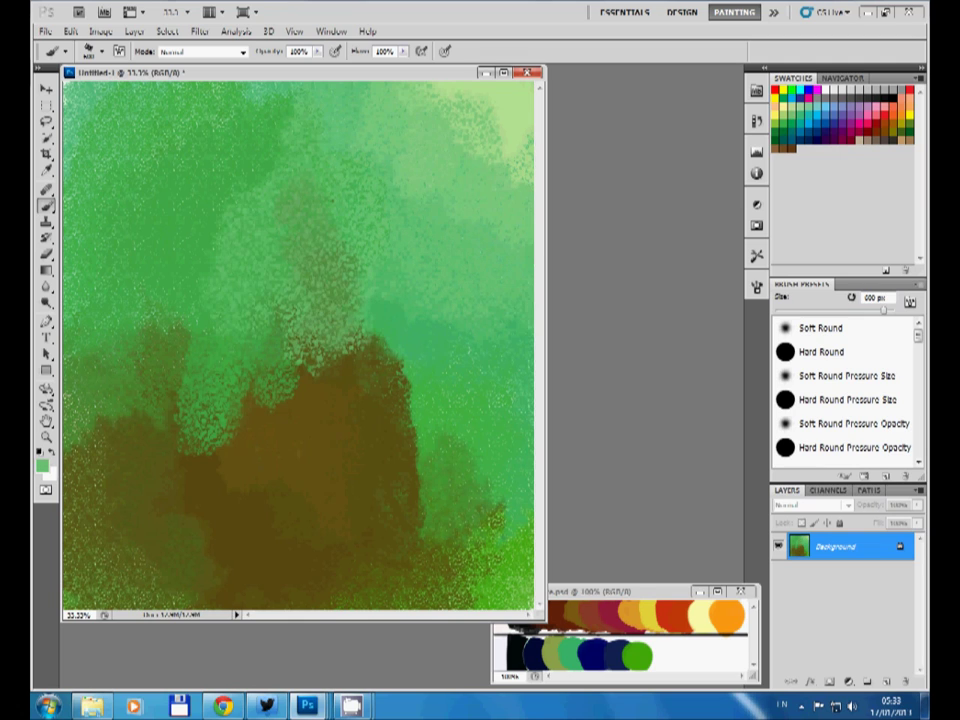
Step: Set the brush texture to a finer grey noise pattern
{"action": "left_click", "coordinate": [756, 287]}
{"action": "left_click", "coordinate": [651, 331]}
{"action": "left_click", "coordinate": [600, 380]}
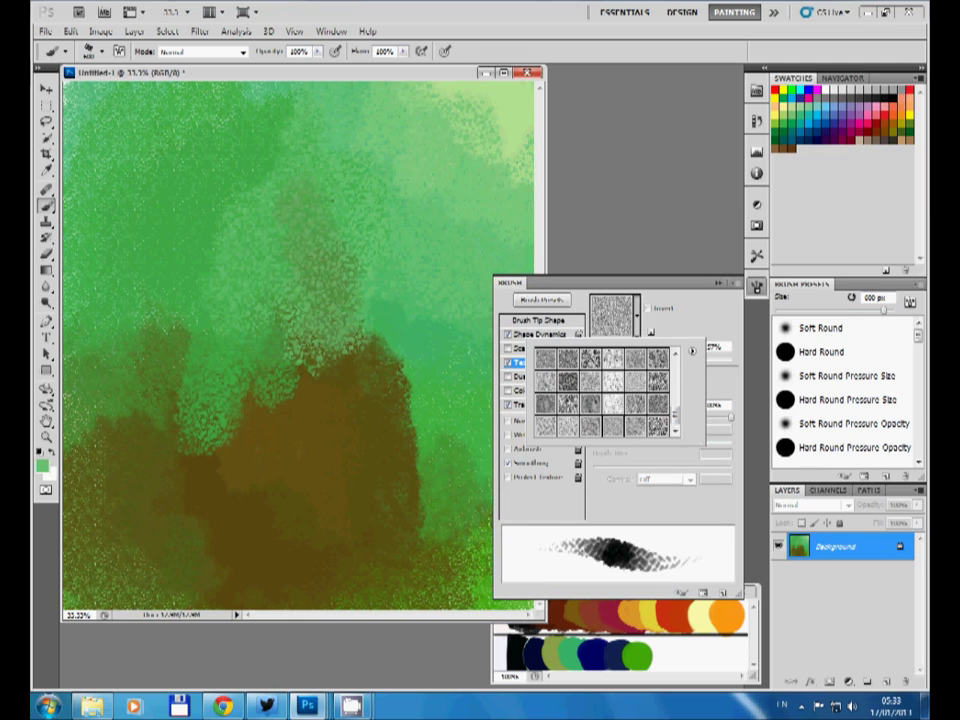
Step: Paint a light green diagonal, then brown vertical block strokes left of the peak at 300 px
{"action": "key", "text": "Return"}
{"action": "left_click", "coordinate": [756, 287]}
{"action": "left_click_drag", "start_coordinate": [400, 372], "coordinate": [245, 460]}
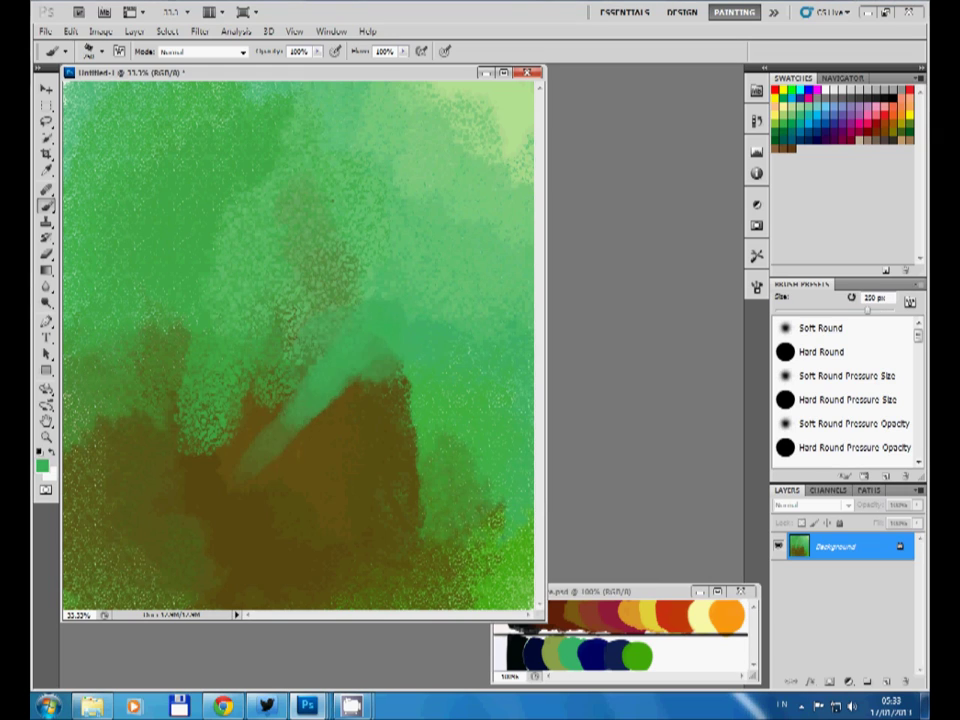
{"action": "key", "text": "bracketright"}
{"action": "left_click_drag", "start_coordinate": [275, 290], "coordinate": [270, 400]}
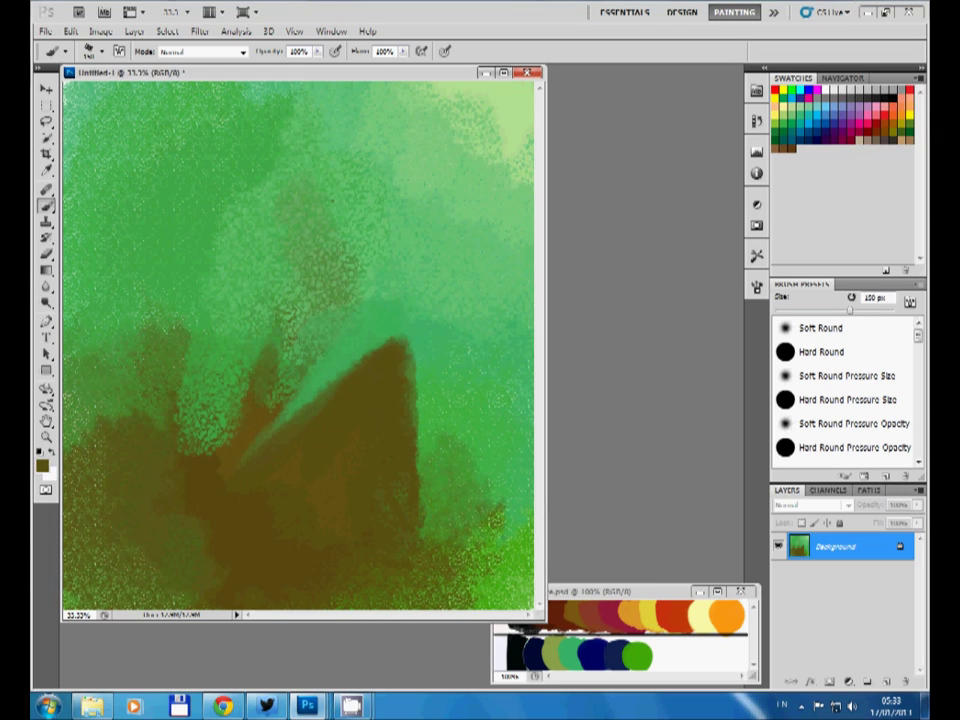
{"action": "mouse_move", "coordinate": [225, 300]}
{"action": "left_mouse_down"}
{"action": "mouse_move", "coordinate": [230, 410]}
{"action": "mouse_move", "coordinate": [240, 420]}
{"action": "left_mouse_up"}
{"action": "left_click_drag", "start_coordinate": [185, 295], "coordinate": [190, 425]}
Step: Add a light-green block edge, a light-green top-right patch, and a beige-green patch on the block
{"action": "left_click", "coordinate": [240, 250], "text": "alt"}
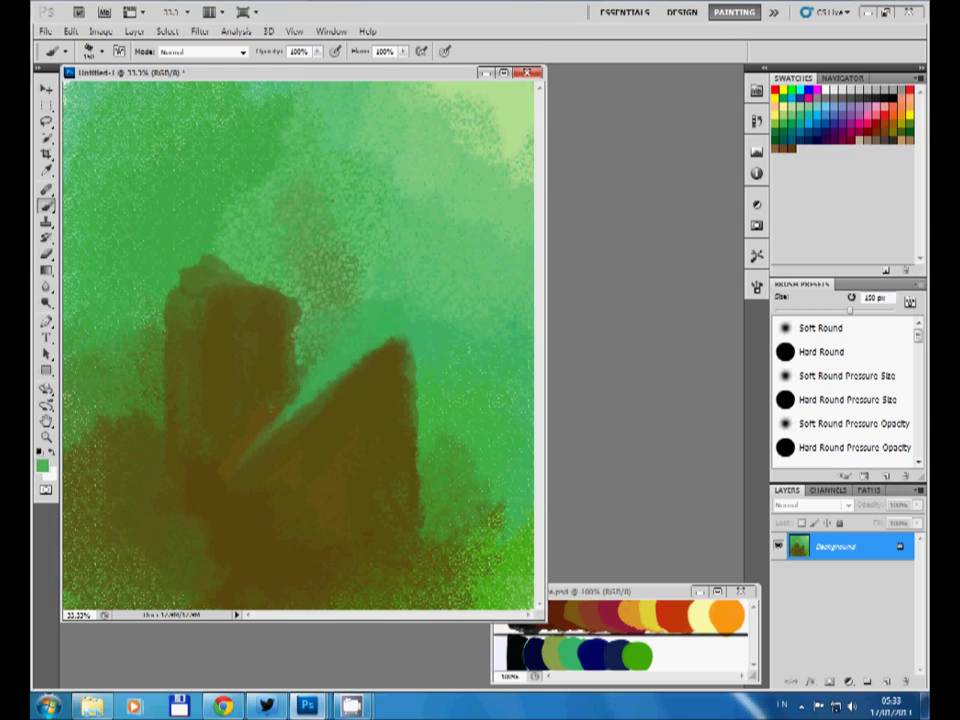
{"action": "mouse_move", "coordinate": [180, 278]}
{"action": "left_mouse_down"}
{"action": "mouse_move", "coordinate": [290, 328]}
{"action": "mouse_move", "coordinate": [168, 445]}
{"action": "left_mouse_up"}
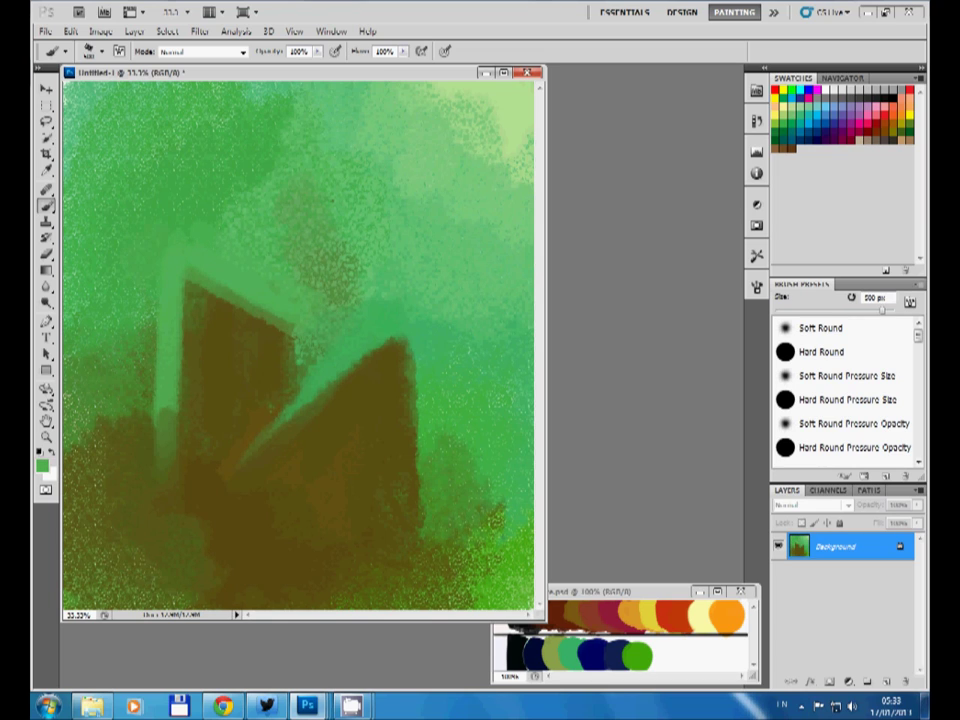
{"action": "left_click_drag", "start_coordinate": [250, 110], "coordinate": [360, 140]}
{"action": "left_click", "coordinate": [493, 129], "text": "alt"}
{"action": "left_click_drag", "start_coordinate": [480, 110], "coordinate": [430, 130]}
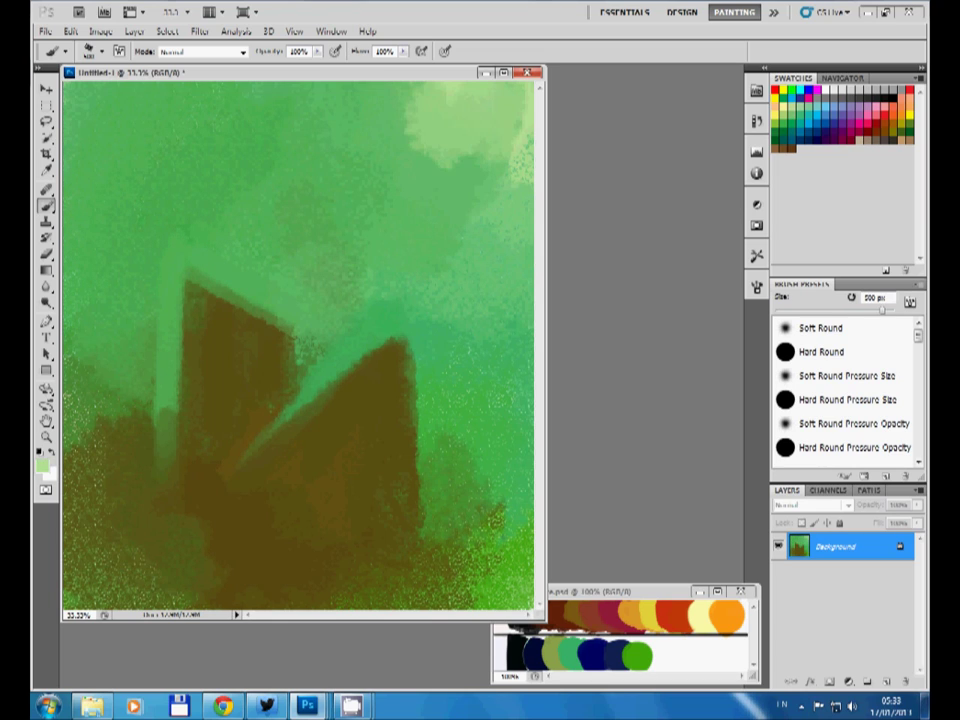
{"action": "key", "text": "bracketleft"}
{"action": "key", "text": "bracketleft"}
{"action": "key", "text": "bracketleft"}
{"action": "mouse_move", "coordinate": [278, 335]}
{"action": "left_mouse_down"}
{"action": "mouse_move", "coordinate": [272, 385]}
{"action": "mouse_move", "coordinate": [265, 380]}
{"action": "left_mouse_up"}
{"action": "left_click_drag", "start_coordinate": [250, 320], "coordinate": [235, 390]}
Step: With a 200 px brush, cover the block's face and repaint it muted olive
{"action": "key", "text": "bracketright"}
{"action": "key", "text": "bracketright"}
{"action": "key", "text": "bracketright"}
{"action": "left_click_drag", "start_coordinate": [230, 300], "coordinate": [215, 420]}
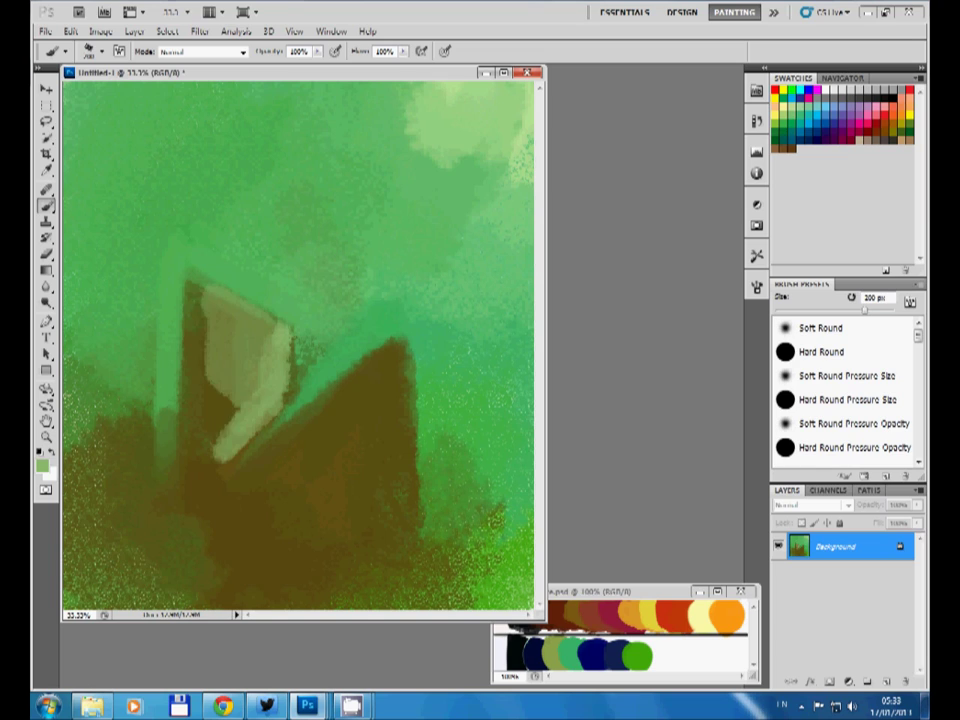
{"action": "left_click_drag", "start_coordinate": [250, 320], "coordinate": [210, 450]}
{"action": "left_click_drag", "start_coordinate": [235, 300], "coordinate": [215, 450]}
{"action": "mouse_move", "coordinate": [200, 250]}
{"action": "left_mouse_down"}
{"action": "mouse_move", "coordinate": [195, 330]}
{"action": "mouse_move", "coordinate": [145, 370]}
{"action": "left_mouse_up"}
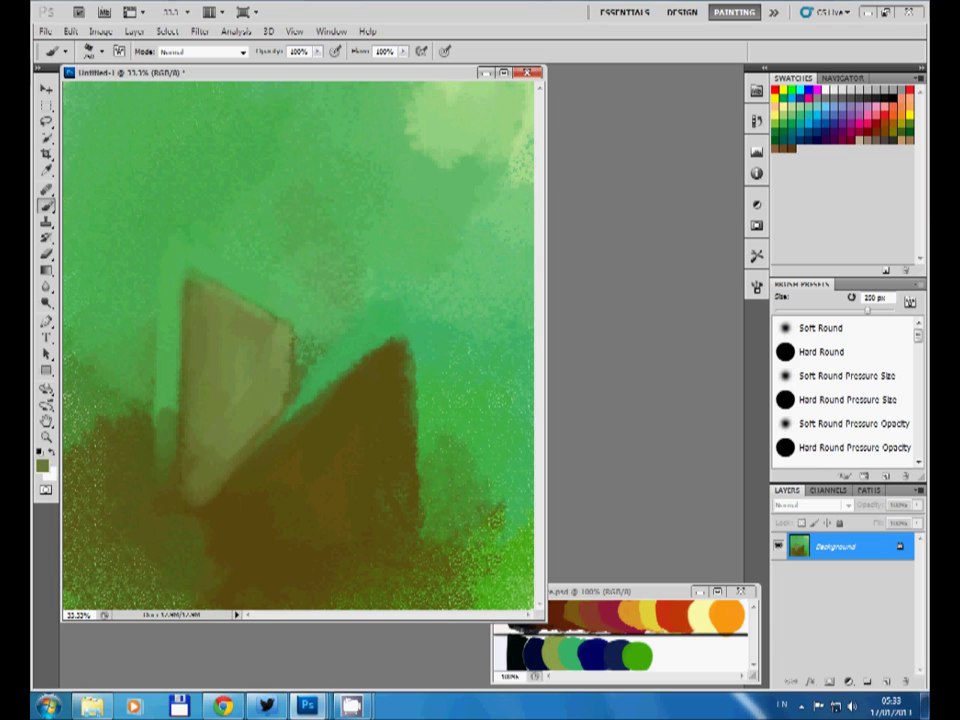
Step: Paint a thin light-green edge on the block with a 30 px brush
{"action": "left_click", "coordinate": [310, 320], "text": "alt"}
{"action": "key", "text": "bracketleft"}
{"action": "key", "text": "bracketleft"}
{"action": "key", "text": "bracketleft"}
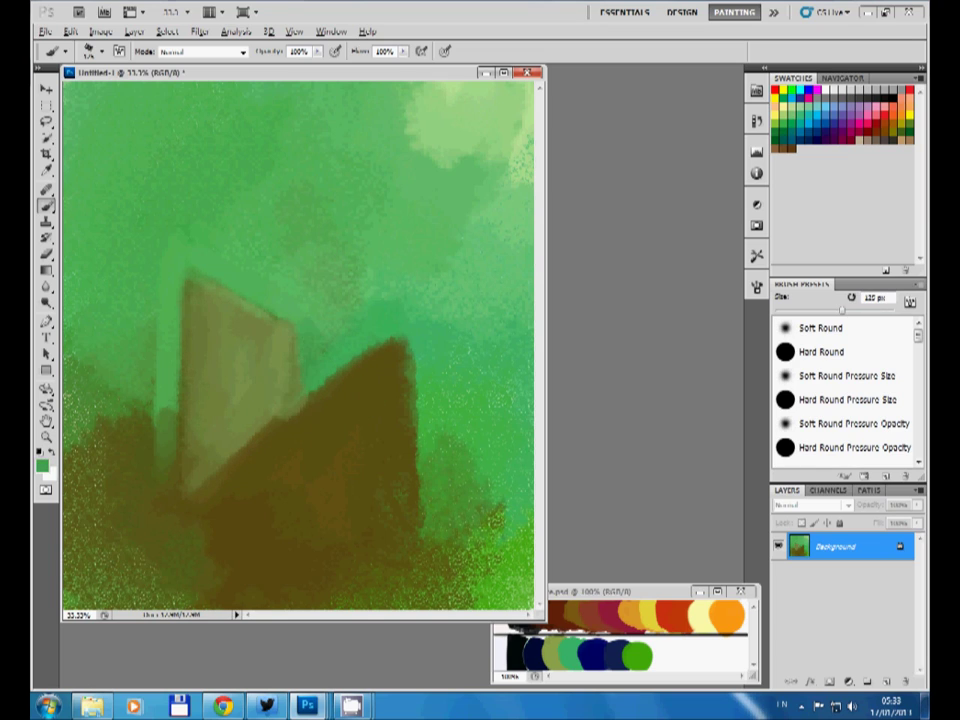
{"action": "left_click_drag", "start_coordinate": [303, 335], "coordinate": [303, 385]}
{"action": "key", "text": "bracketright"}
{"action": "key", "text": "bracketright"}
{"action": "key", "text": "bracketright"}
Step: Straighten the triangle's top edge in dark olive and paint dark red-brown ground along the bottom
{"action": "left_click", "coordinate": [340, 420], "text": "alt"}
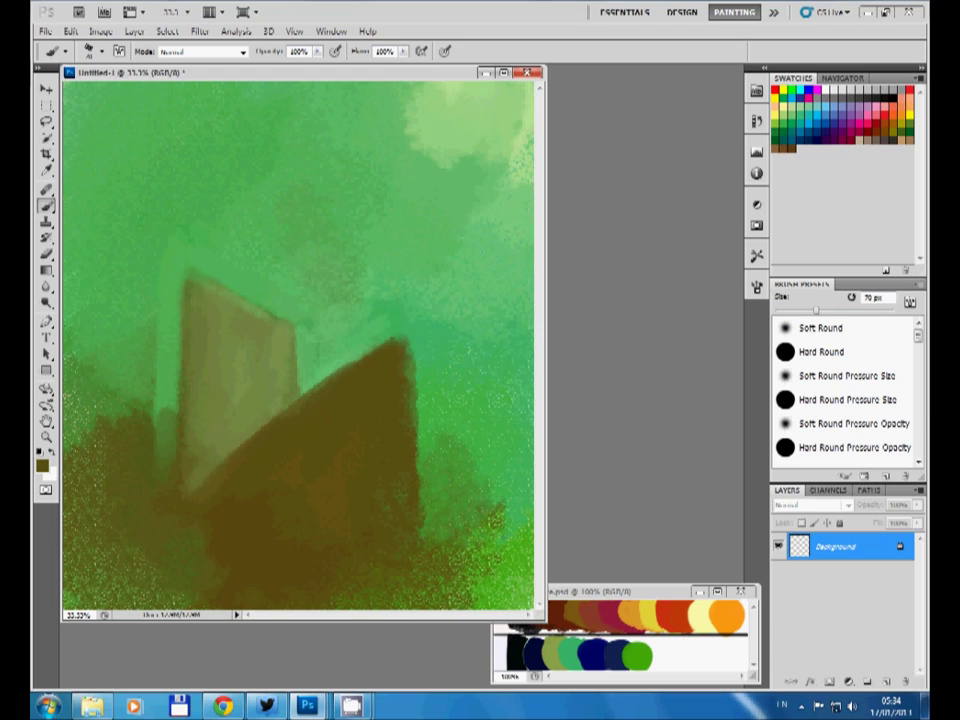
{"action": "left_click_drag", "start_coordinate": [395, 328], "coordinate": [182, 486]}
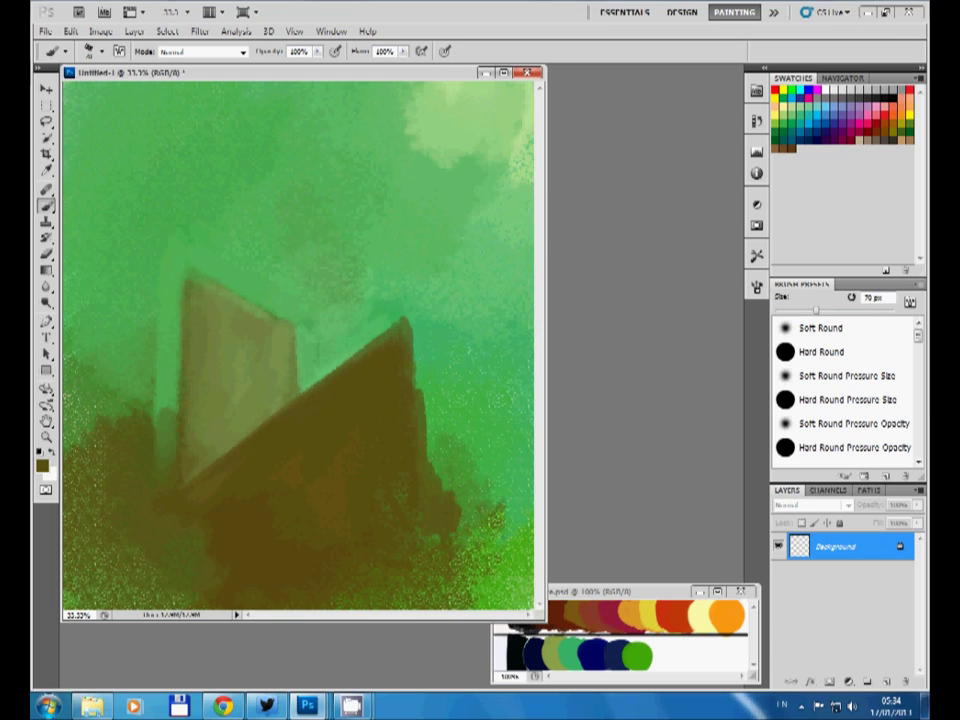
{"action": "left_click_drag", "start_coordinate": [408, 325], "coordinate": [440, 500]}
{"action": "key", "text": "bracketright"}
{"action": "key", "text": "bracketright"}
{"action": "key", "text": "bracketright"}
{"action": "mouse_move", "coordinate": [525, 560]}
{"action": "left_mouse_down"}
{"action": "mouse_move", "coordinate": [215, 570]}
{"action": "mouse_move", "coordinate": [70, 520]}
{"action": "mouse_move", "coordinate": [200, 500]}
{"action": "left_mouse_up"}
Step: Paint green down the left side and dark and olive-brown strokes across the ground band
{"action": "left_click_drag", "start_coordinate": [90, 320], "coordinate": [120, 480]}
{"action": "left_click_drag", "start_coordinate": [60, 360], "coordinate": [140, 400]}
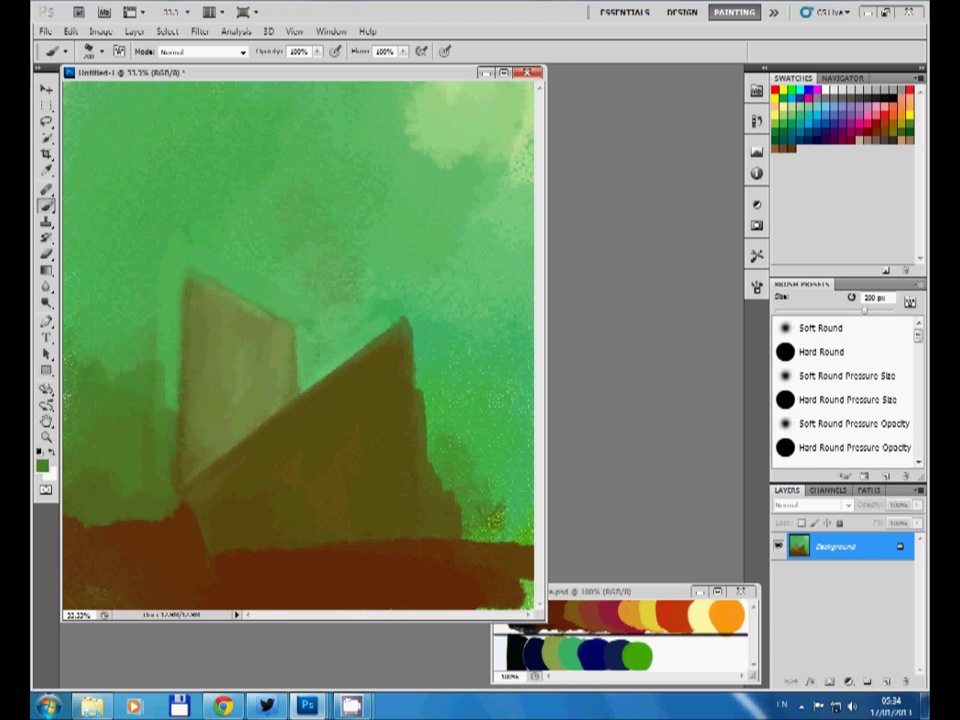
{"action": "left_click_drag", "start_coordinate": [70, 540], "coordinate": [250, 548]}
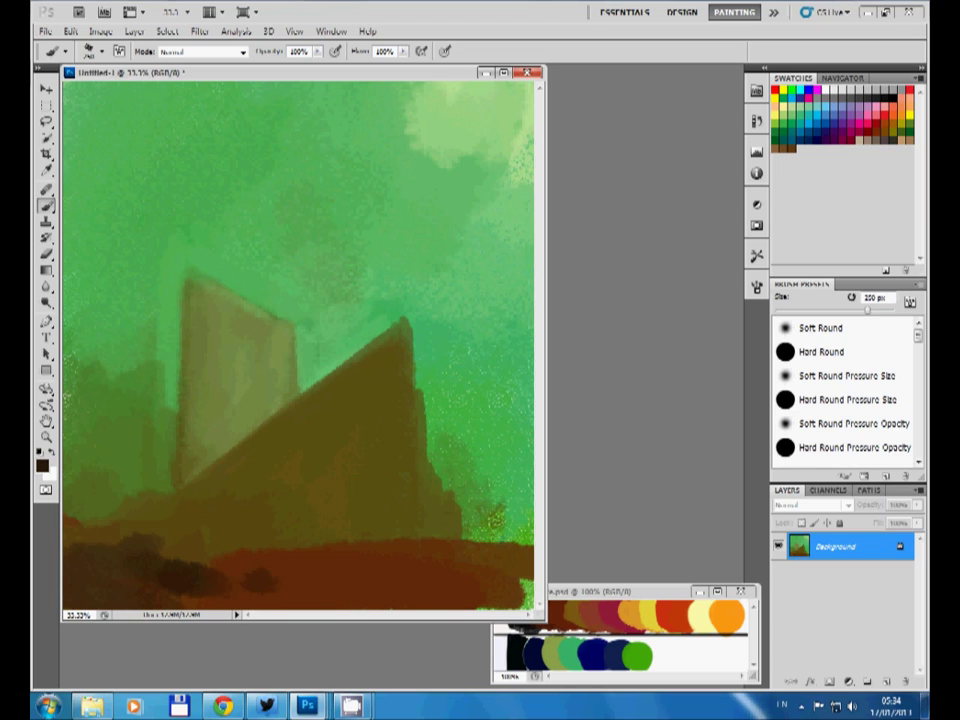
{"action": "left_click_drag", "start_coordinate": [160, 575], "coordinate": [500, 565]}
{"action": "left_click_drag", "start_coordinate": [90, 505], "coordinate": [300, 520]}
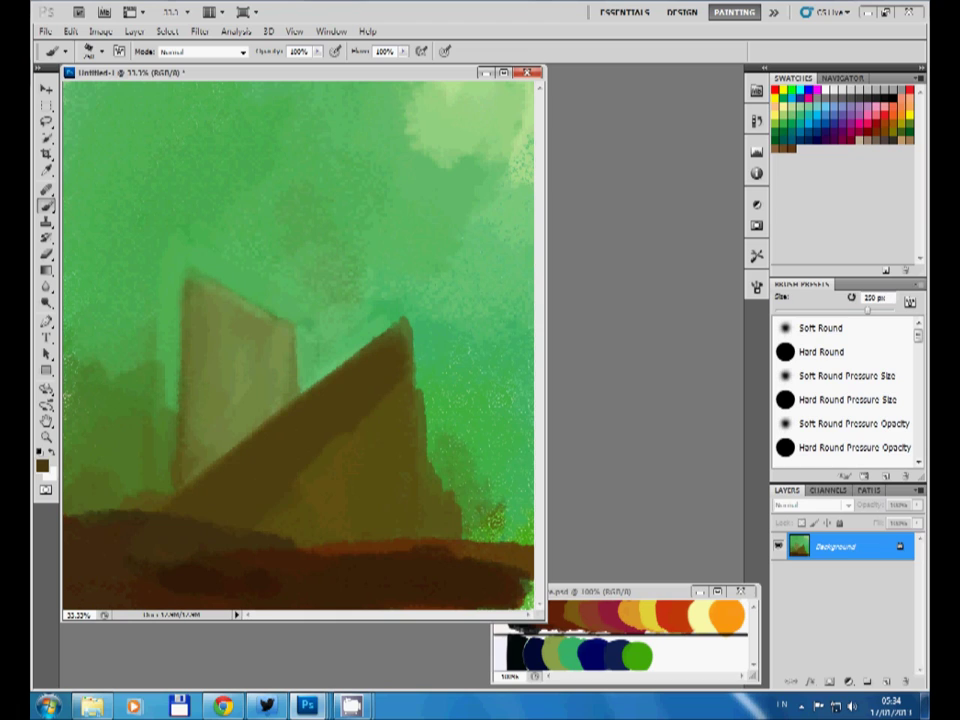
{"action": "left_click_drag", "start_coordinate": [230, 470], "coordinate": [400, 420]}
Step: With a 60 px brush, rework the triangle's right edge in sampled dark brown over a pale stroke
{"action": "key", "text": "bracketleft"}
{"action": "key", "text": "bracketleft"}
{"action": "key", "text": "bracketleft"}
{"action": "left_click", "coordinate": [470, 480], "text": "alt"}
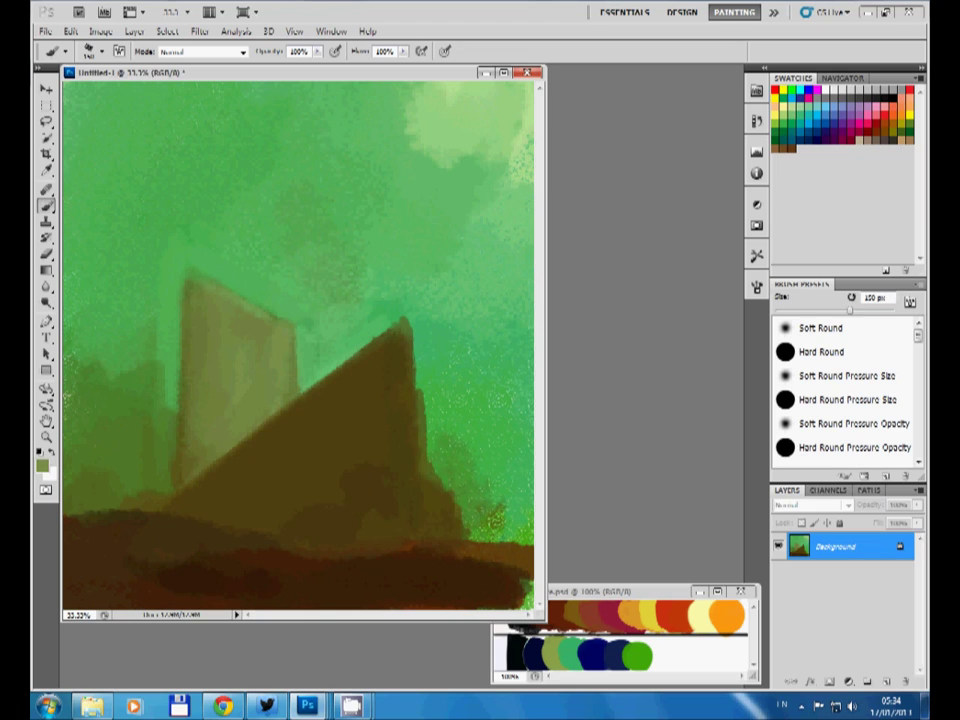
{"action": "left_click_drag", "start_coordinate": [422, 462], "coordinate": [460, 512]}
{"action": "left_click", "coordinate": [435, 500], "text": "alt"}
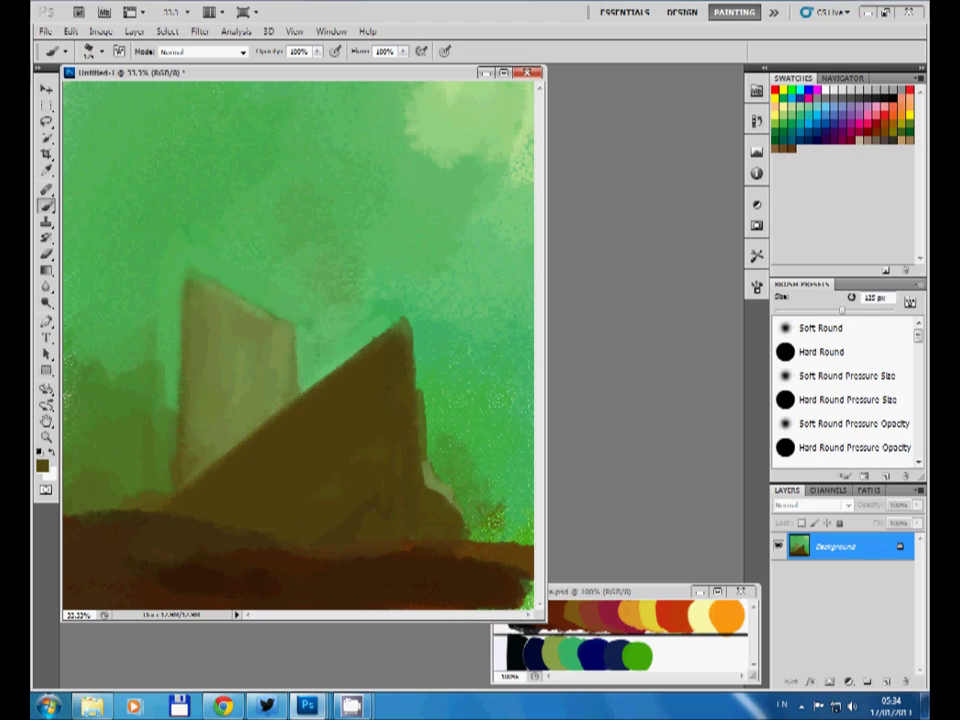
{"action": "left_click", "coordinate": [396, 429], "text": "alt"}
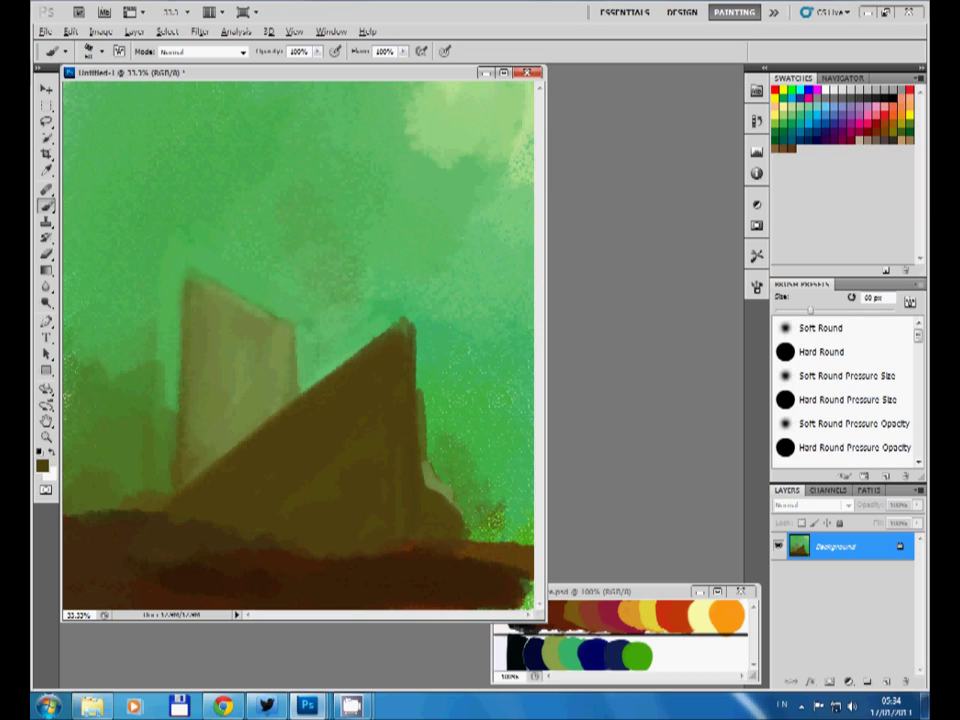
{"action": "left_click_drag", "start_coordinate": [405, 322], "coordinate": [460, 515]}
{"action": "left_click_drag", "start_coordinate": [418, 375], "coordinate": [448, 505]}
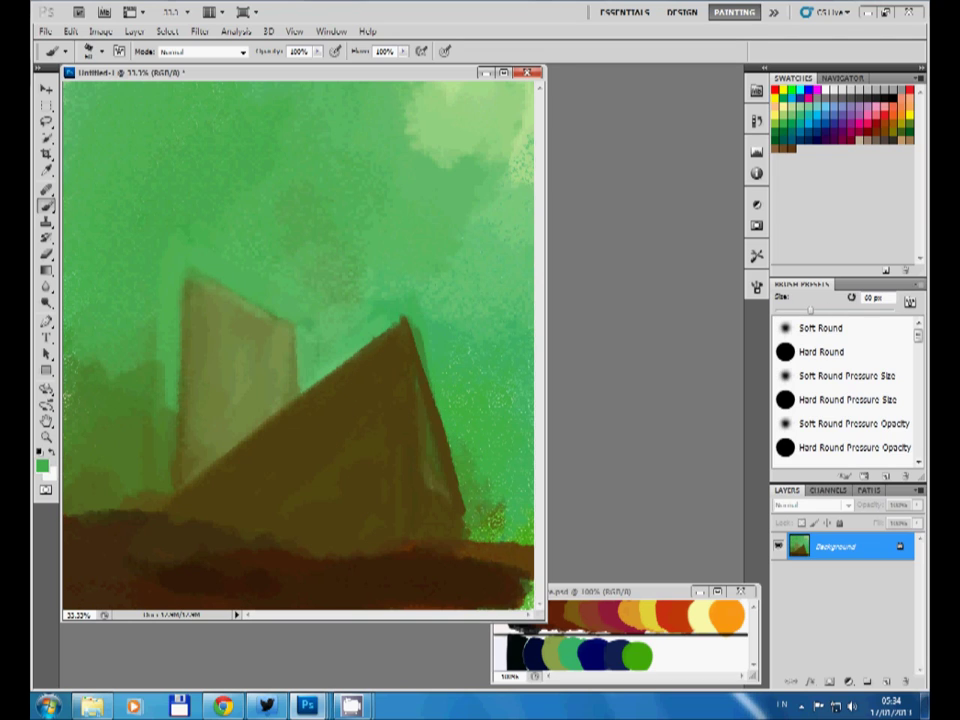
Step: Darken the triangle's right edge at 70 px, trim it with green, and cover the speckled lower-right sky
{"action": "key", "text": "bracketright"}
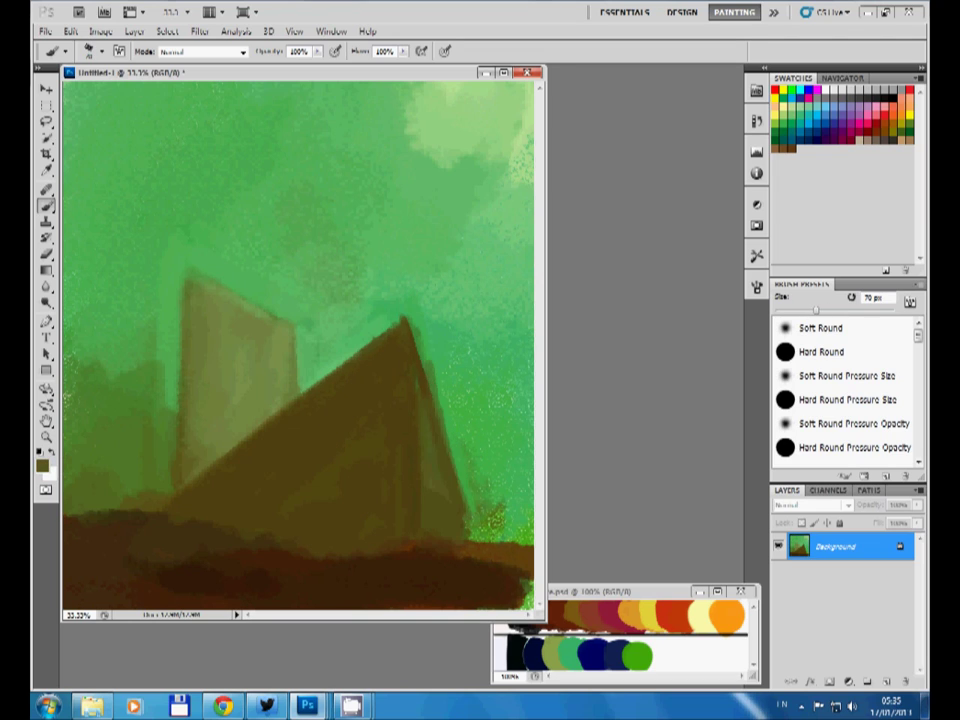
{"action": "left_click_drag", "start_coordinate": [405, 325], "coordinate": [465, 520]}
{"action": "left_click", "coordinate": [455, 400], "text": "alt"}
{"action": "mouse_move", "coordinate": [405, 322]}
{"action": "left_mouse_down"}
{"action": "mouse_move", "coordinate": [488, 520]}
{"action": "mouse_move", "coordinate": [455, 345]}
{"action": "left_mouse_up"}
{"action": "left_click_drag", "start_coordinate": [505, 465], "coordinate": [525, 535]}
{"action": "key", "text": "bracketleft"}
{"action": "key", "text": "bracketleft"}
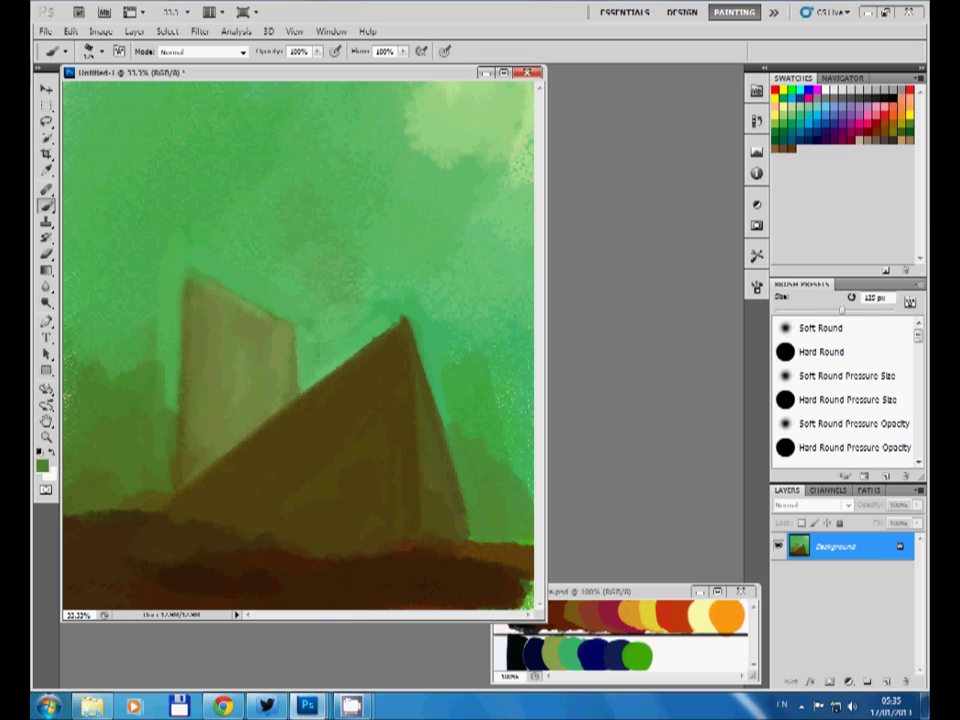
Step: With a large brush, paint pale green clouds upper right and pale grey-green over the upper-left sky
{"action": "key", "text": "bracketright"}
{"action": "key", "text": "bracketright"}
{"action": "key", "text": "bracketright"}
{"action": "left_click_drag", "start_coordinate": [510, 100], "coordinate": [380, 200]}
{"action": "left_click_drag", "start_coordinate": [380, 120], "coordinate": [320, 270]}
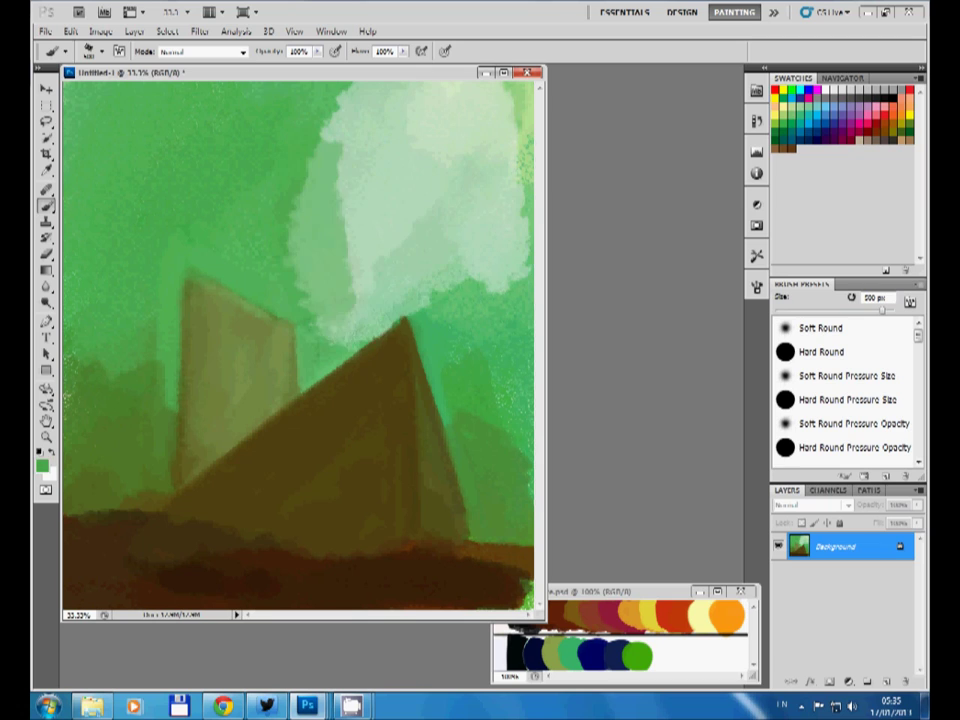
{"action": "left_click_drag", "start_coordinate": [460, 210], "coordinate": [320, 280]}
{"action": "left_click_drag", "start_coordinate": [260, 140], "coordinate": [330, 200]}
{"action": "mouse_move", "coordinate": [300, 120]}
{"action": "left_mouse_down"}
{"action": "mouse_move", "coordinate": [100, 130]}
{"action": "mouse_move", "coordinate": [90, 260]}
{"action": "left_mouse_up"}
Step: Cover the blue-grey blob and remaining bright green sky with pale green-grey
{"action": "left_click_drag", "start_coordinate": [250, 260], "coordinate": [340, 220]}
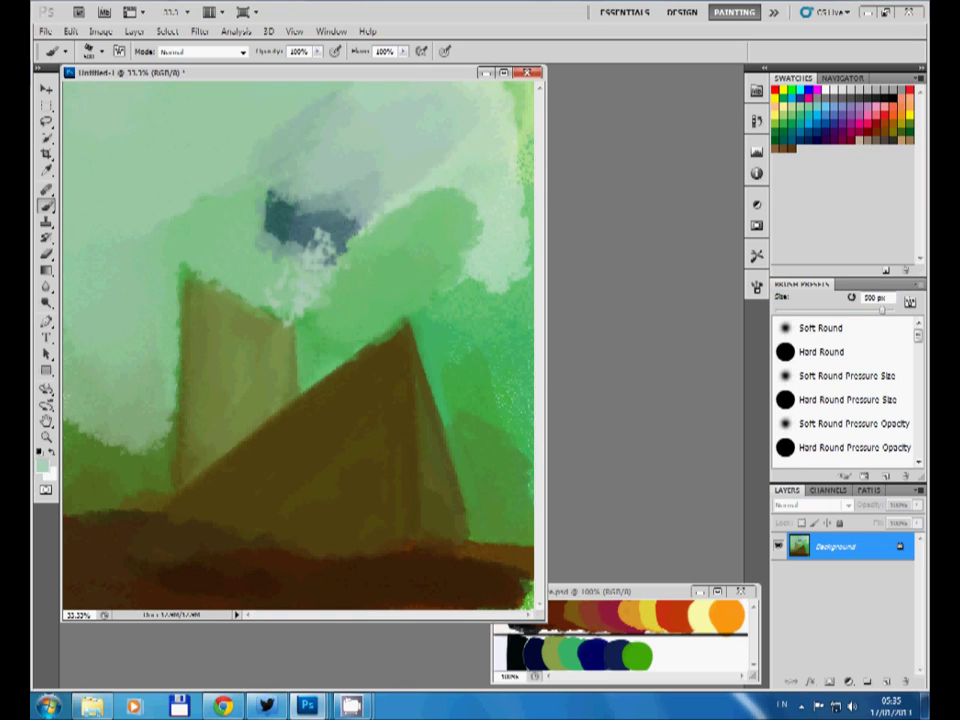
{"action": "left_click_drag", "start_coordinate": [260, 190], "coordinate": [370, 250]}
{"action": "left_click_drag", "start_coordinate": [520, 190], "coordinate": [330, 290]}
{"action": "left_click_drag", "start_coordinate": [510, 370], "coordinate": [320, 320]}
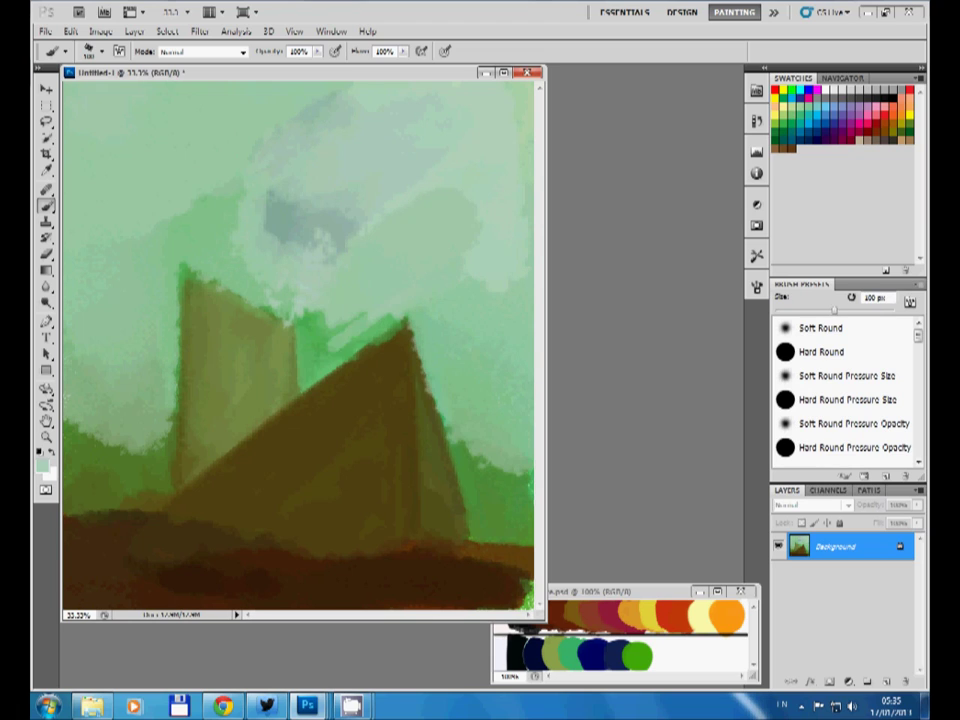
{"action": "mouse_move", "coordinate": [300, 240]}
{"action": "left_mouse_down"}
{"action": "mouse_move", "coordinate": [230, 285]}
{"action": "mouse_move", "coordinate": [178, 460]}
{"action": "left_mouse_up"}
Step: Darken the tall block's left edge with sampled brown and paint a darker green hill on the left
{"action": "left_click", "coordinate": [380, 420], "text": "alt"}
{"action": "key", "text": "bracketleft"}
{"action": "key", "text": "bracketleft"}
{"action": "key", "text": "bracketleft"}
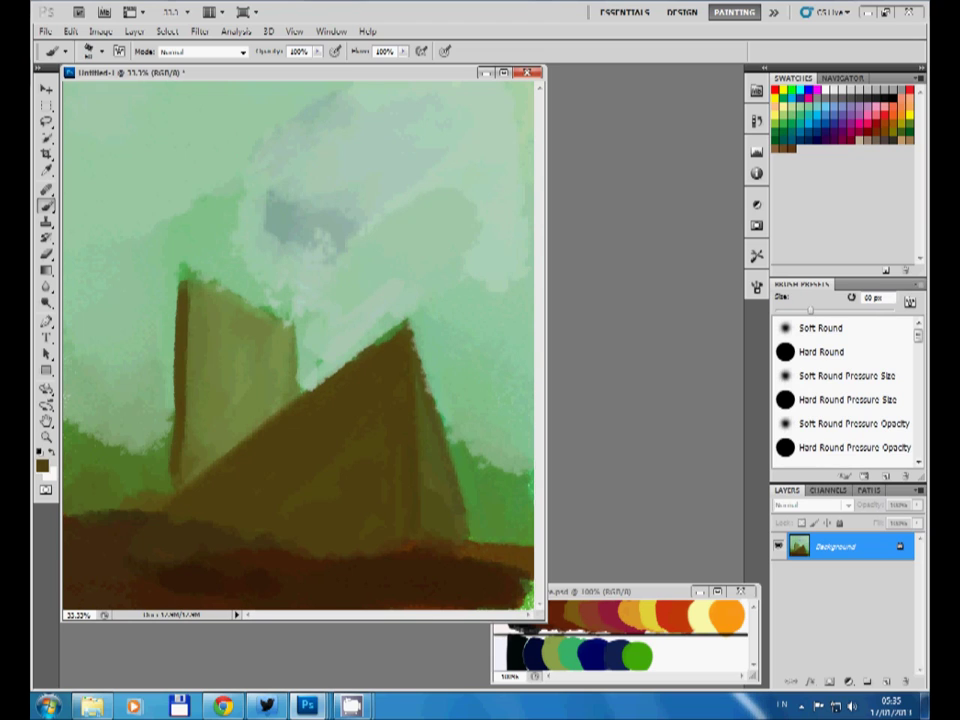
{"action": "mouse_move", "coordinate": [188, 370]}
{"action": "left_mouse_down"}
{"action": "mouse_move", "coordinate": [188, 466]}
{"action": "mouse_move", "coordinate": [189, 452]}
{"action": "left_mouse_up"}
{"action": "left_click", "coordinate": [180, 440], "text": "alt"}
{"action": "key", "text": "bracketleft"}
{"action": "key", "text": "bracketleft"}
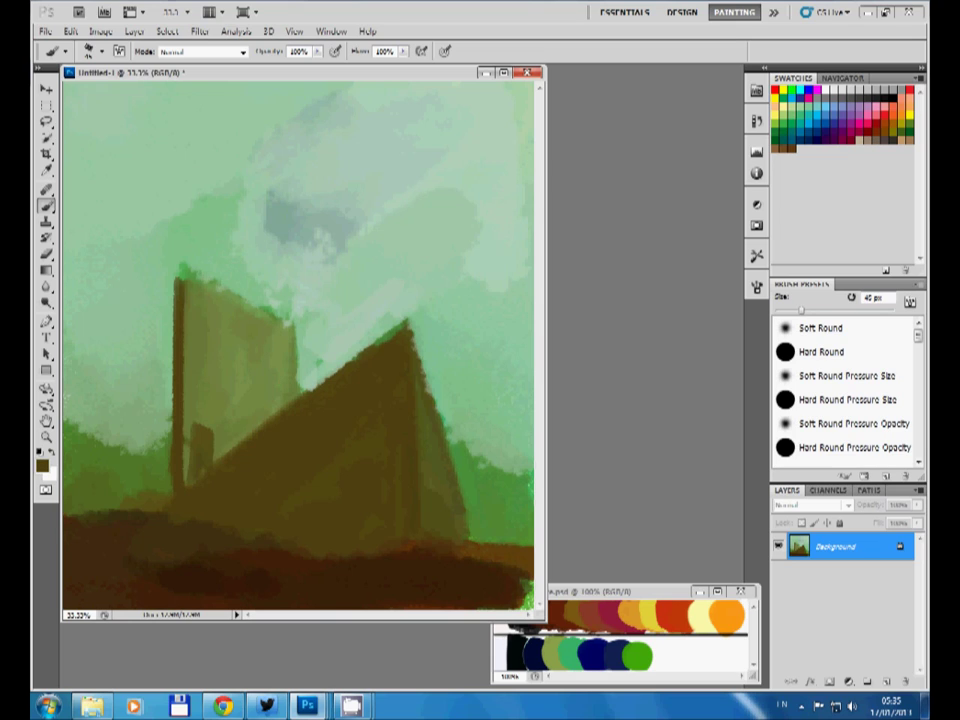
{"action": "left_click", "coordinate": [140, 330], "text": "alt"}
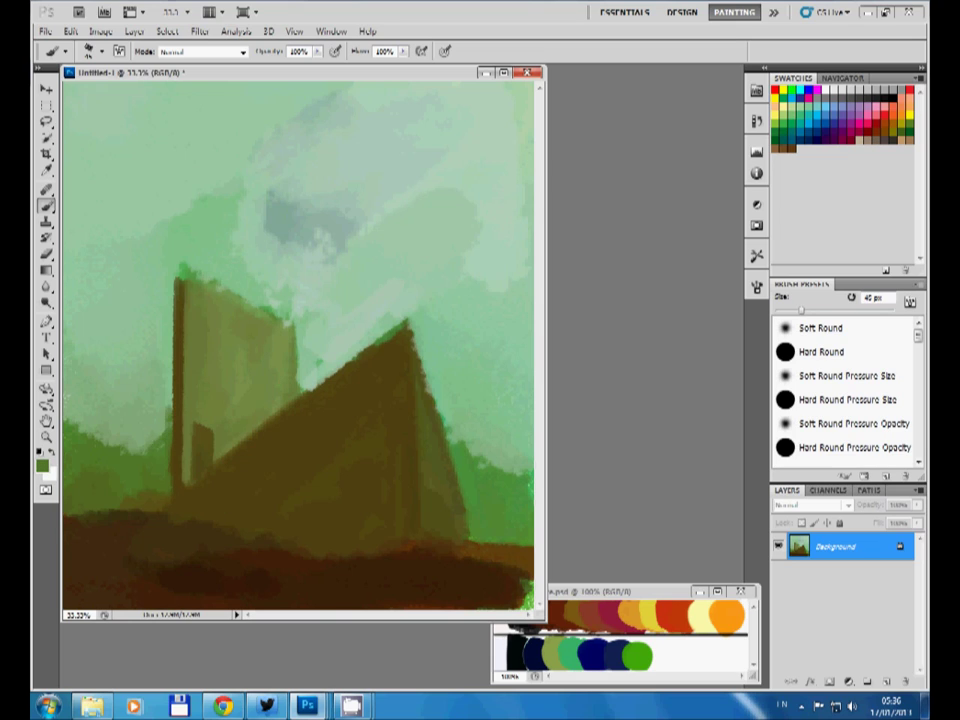
{"action": "left_click_drag", "start_coordinate": [75, 438], "coordinate": [150, 428]}
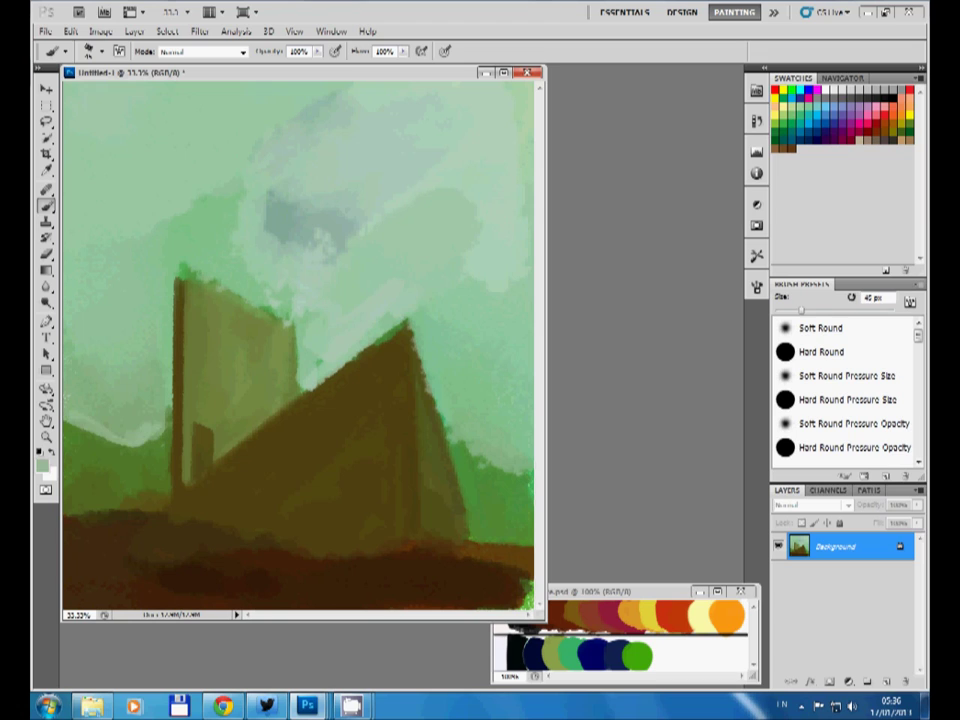
Step: Sample light sky green and paint out the dark grey-blue cloud around the tall block's top
{"action": "key", "text": "bracketright"}
{"action": "key", "text": "bracketright"}
{"action": "key", "text": "bracketright"}
{"action": "left_click", "coordinate": [140, 432], "text": "alt"}
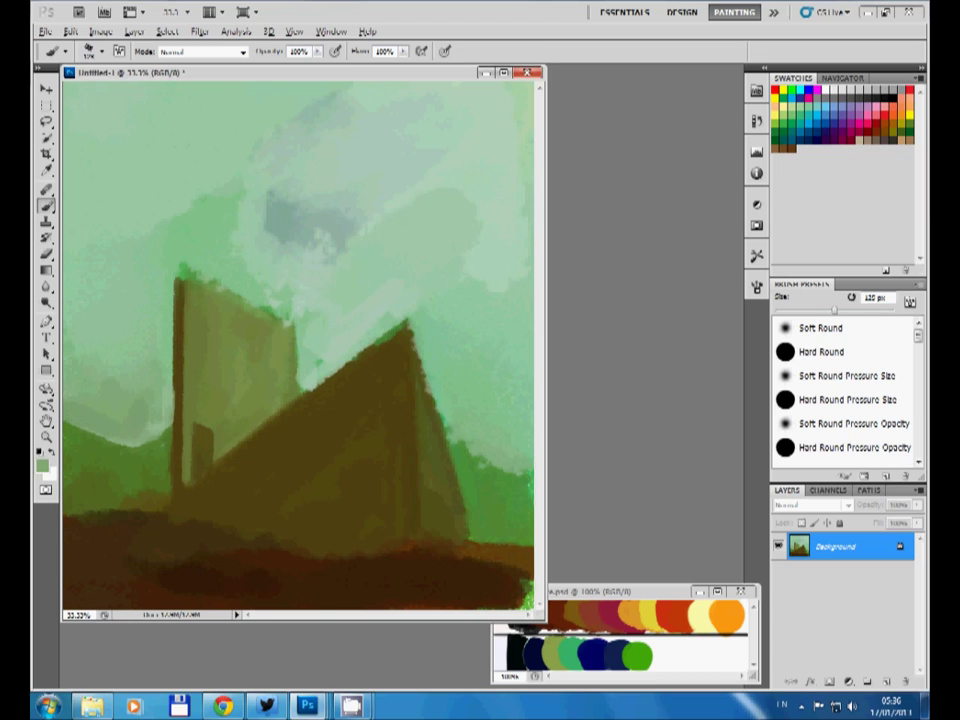
{"action": "key", "text": "bracketright"}
{"action": "key", "text": "bracketright"}
{"action": "key", "text": "bracketright"}
{"action": "left_click_drag", "start_coordinate": [210, 235], "coordinate": [150, 160]}
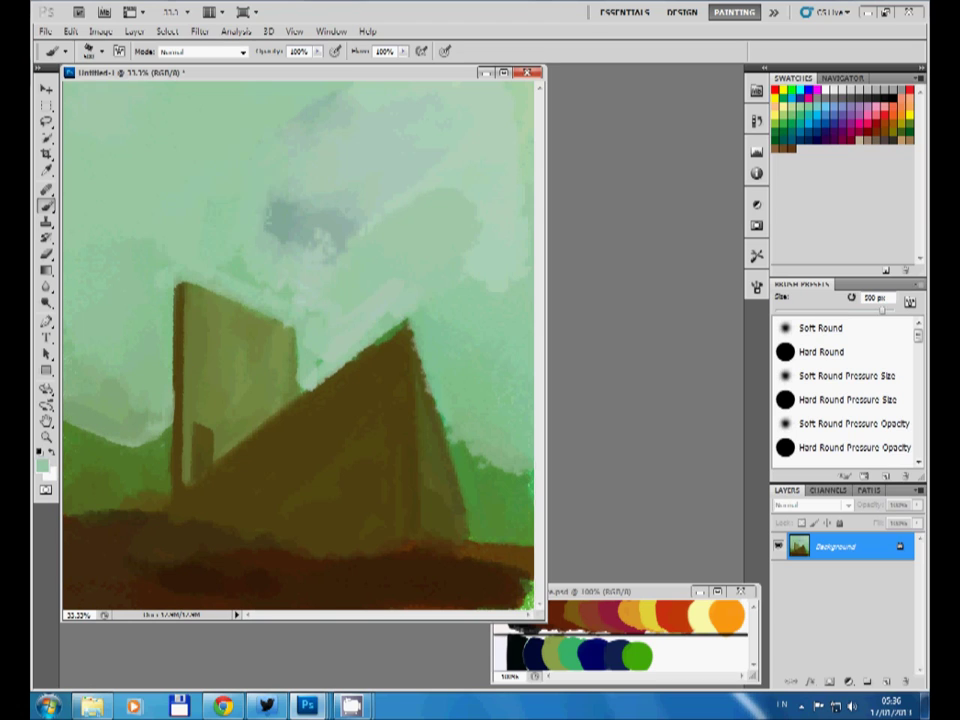
{"action": "mouse_move", "coordinate": [215, 190]}
{"action": "left_mouse_down"}
{"action": "mouse_move", "coordinate": [245, 175]}
{"action": "mouse_move", "coordinate": [290, 120]}
{"action": "left_mouse_up"}
Step: Add and extend a light yellow highlight under the roof edge, then sample dark olive to trim it
{"action": "left_click", "coordinate": [375, 345], "text": "alt"}
{"action": "key", "text": "bracketleft"}
{"action": "key", "text": "bracketleft"}
{"action": "key", "text": "bracketleft"}
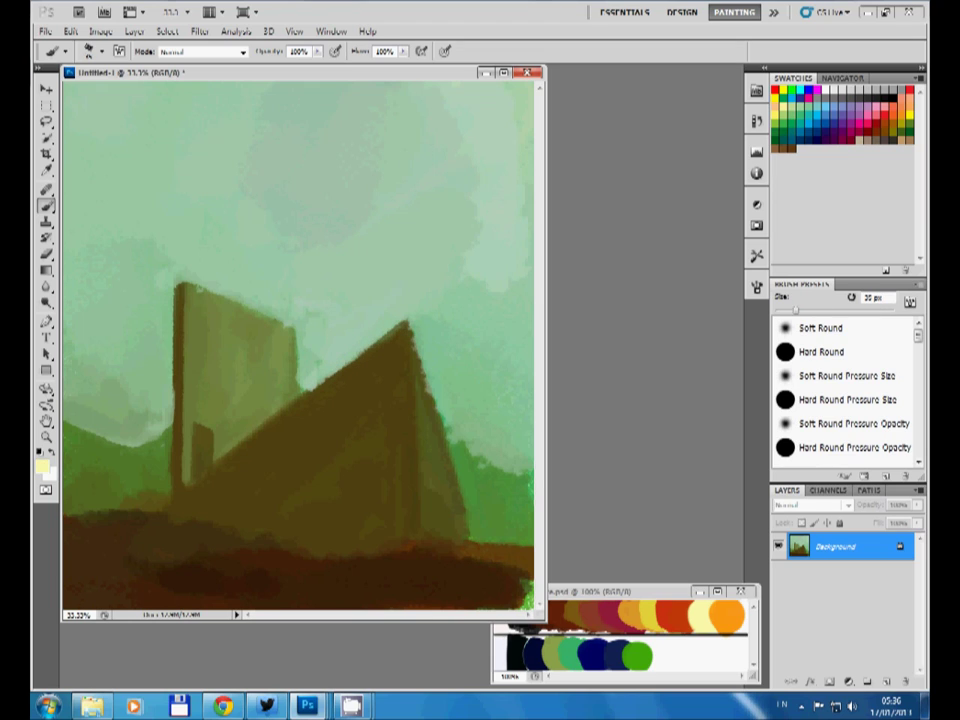
{"action": "left_click_drag", "start_coordinate": [197, 428], "coordinate": [257, 430]}
{"action": "left_click", "coordinate": [175, 320], "text": "alt"}
{"action": "key", "text": "bracketright"}
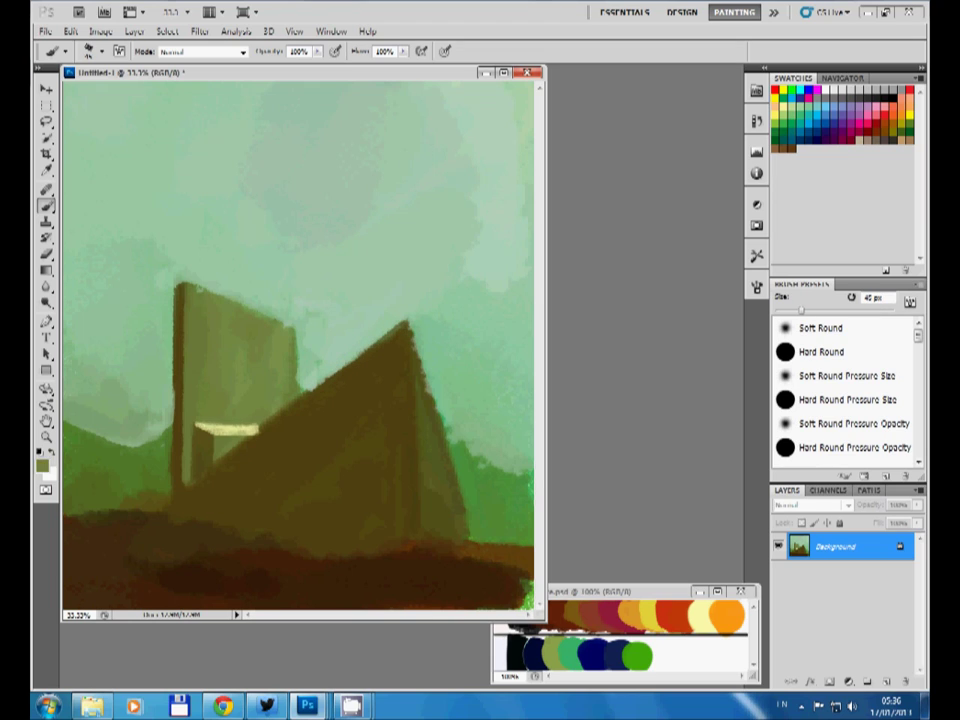
{"action": "left_click", "coordinate": [251, 428], "text": "alt"}
{"action": "left_click_drag", "start_coordinate": [200, 430], "coordinate": [276, 430]}
{"action": "key", "text": "bracketleft"}
{"action": "left_click", "coordinate": [301, 432], "text": "alt"}
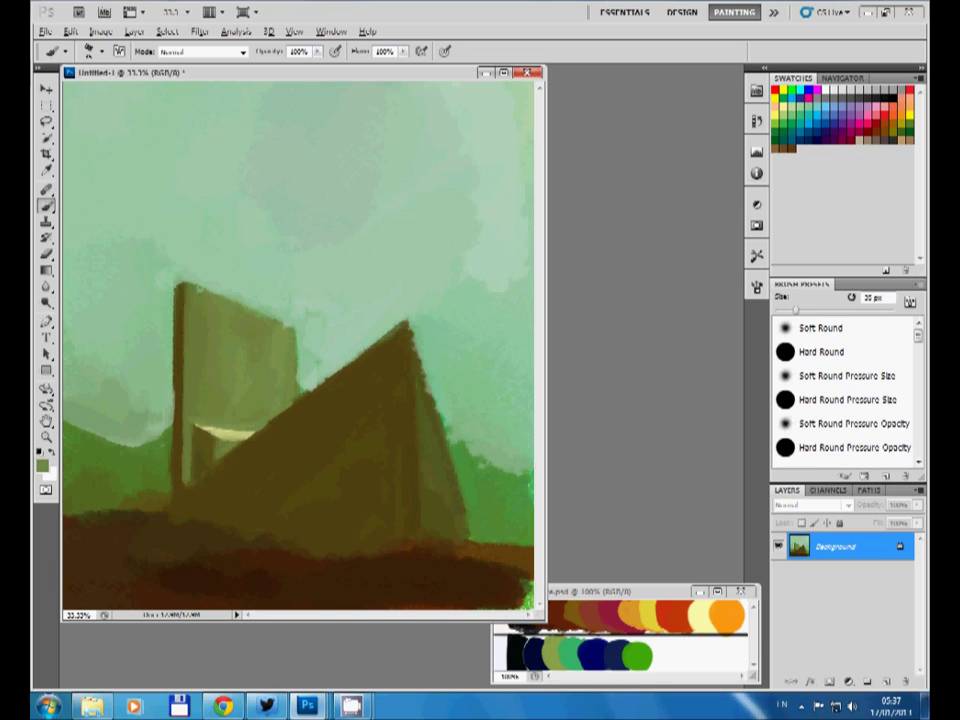
Step: Paint over the tall block's inset strip with olive and darken its upper-left edge
{"action": "left_click_drag", "start_coordinate": [199, 300], "coordinate": [257, 328]}
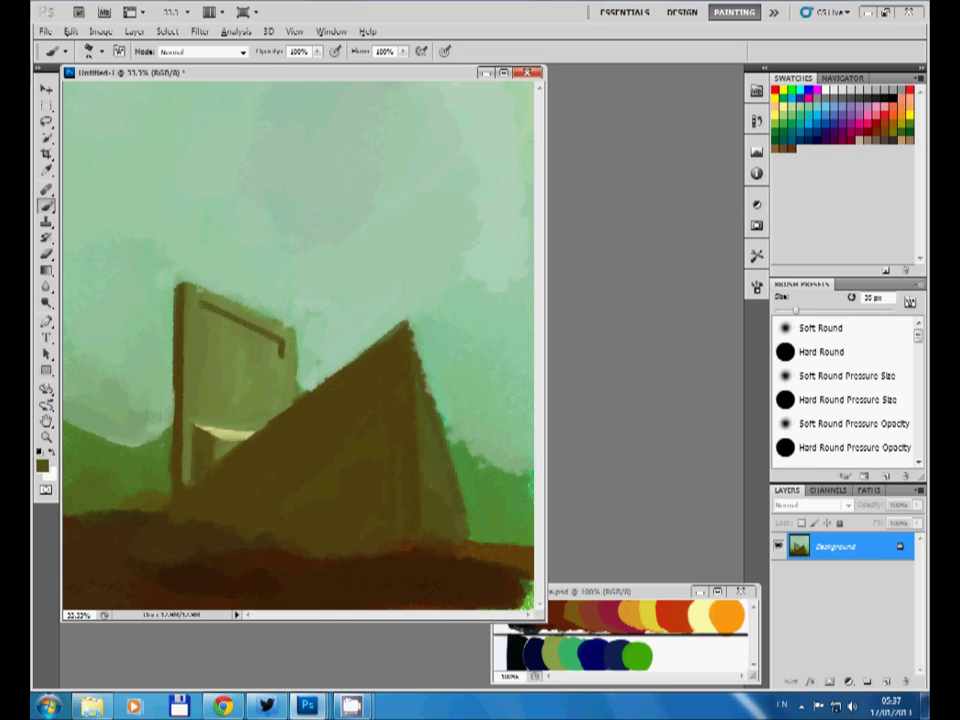
{"action": "left_click", "coordinate": [225, 432], "text": "alt"}
{"action": "left_click_drag", "start_coordinate": [210, 330], "coordinate": [282, 350]}
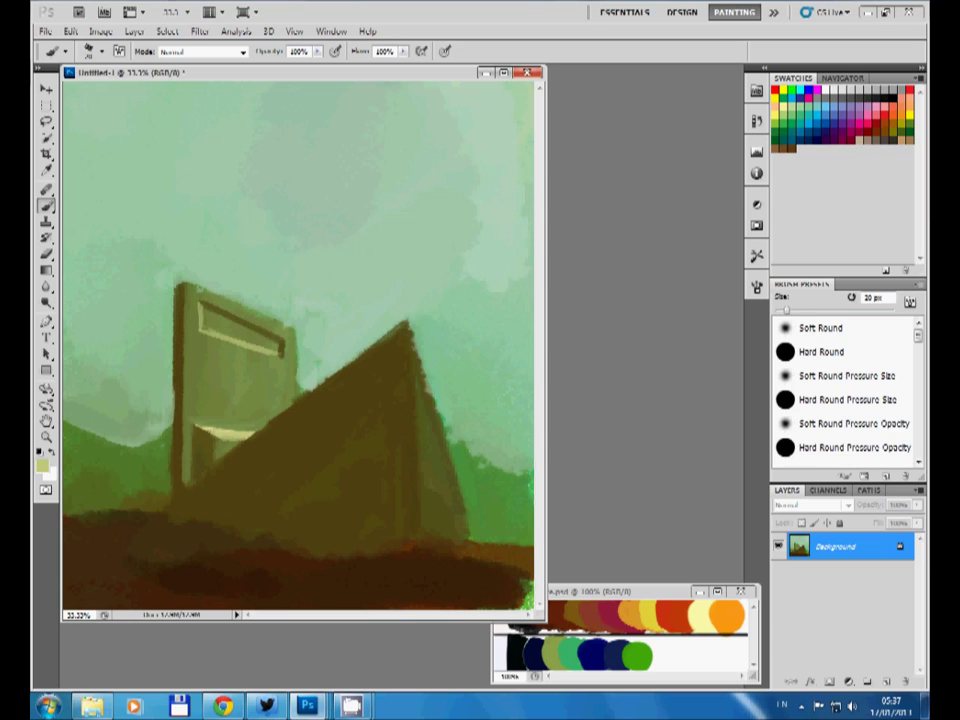
{"action": "left_click_drag", "start_coordinate": [222, 318], "coordinate": [275, 352]}
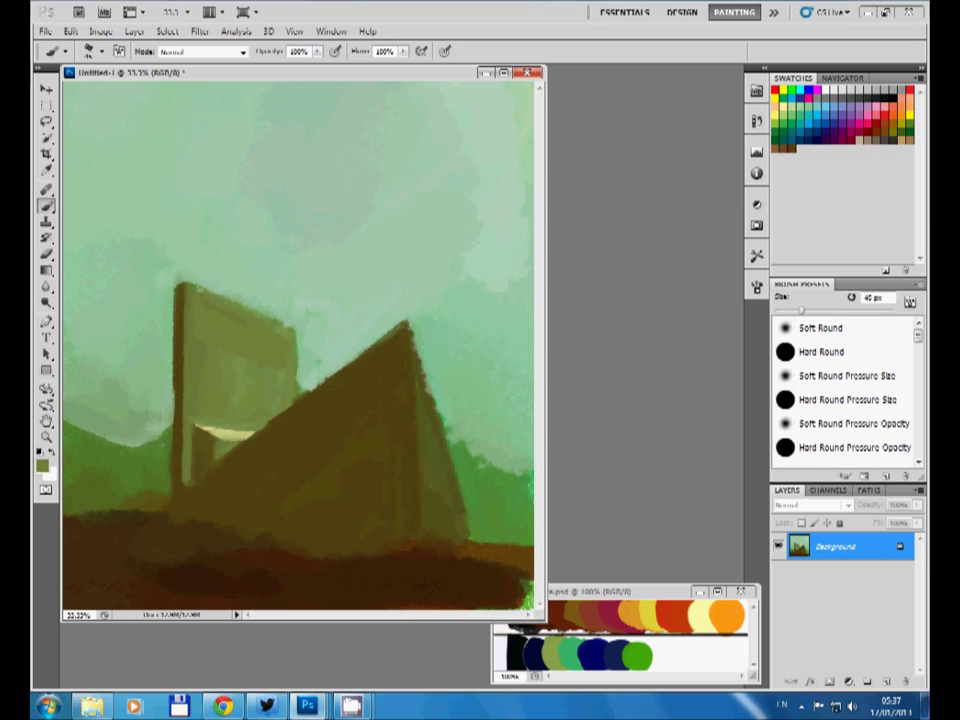
{"action": "left_click_drag", "start_coordinate": [181, 270], "coordinate": [210, 302]}
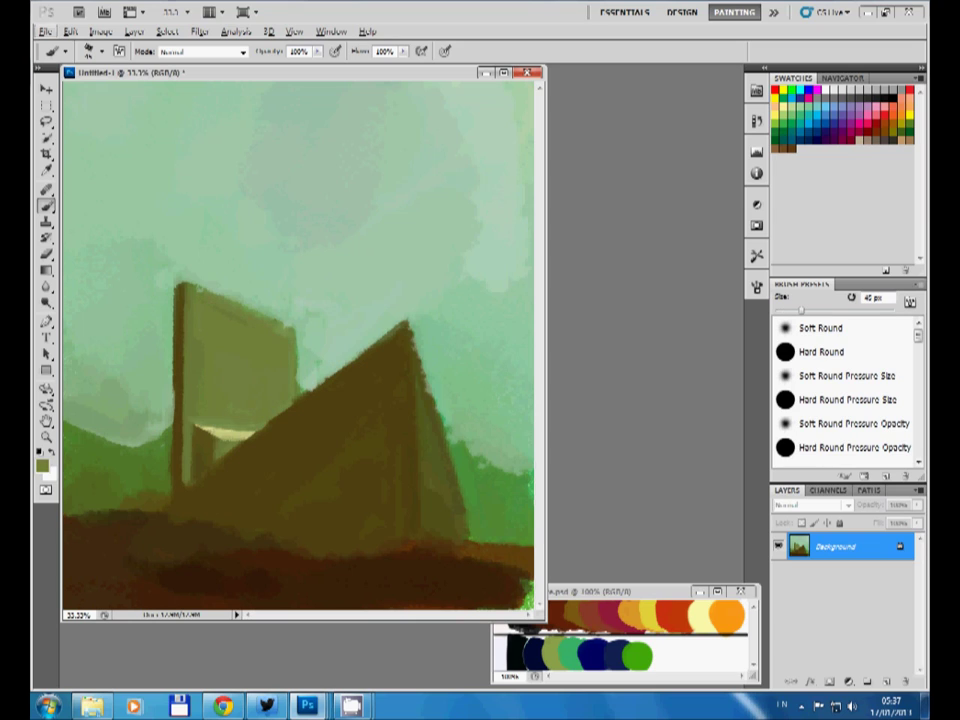
{"action": "left_click", "coordinate": [163, 345], "text": "alt"}
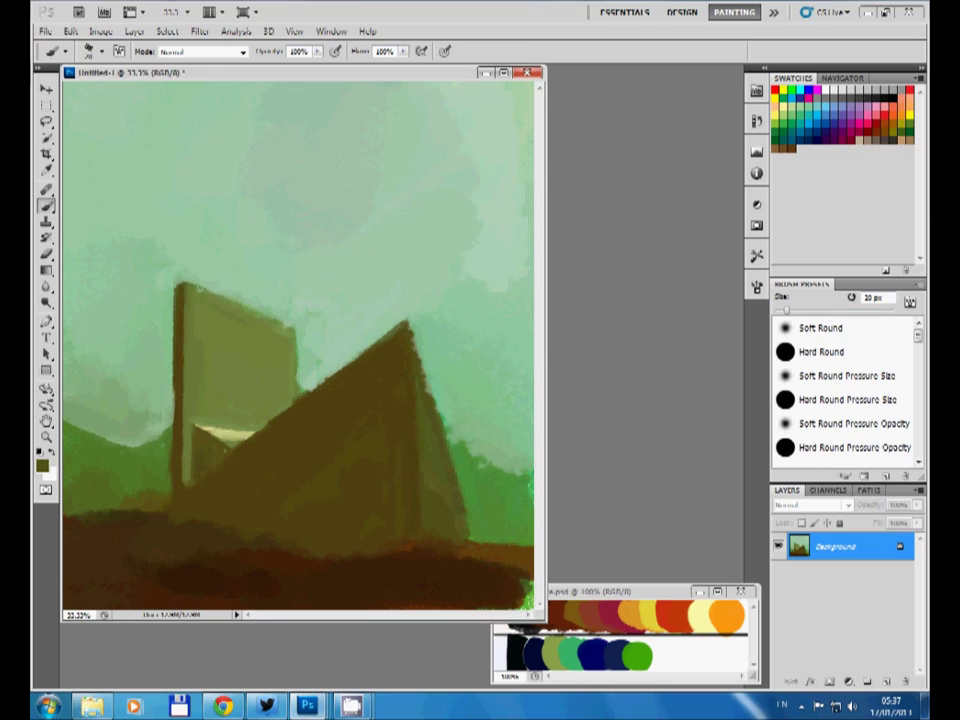
Step: Partly cover the khaki roof highlight and mute the bright green strip at lower right
{"action": "left_click", "coordinate": [225, 430], "text": "alt"}
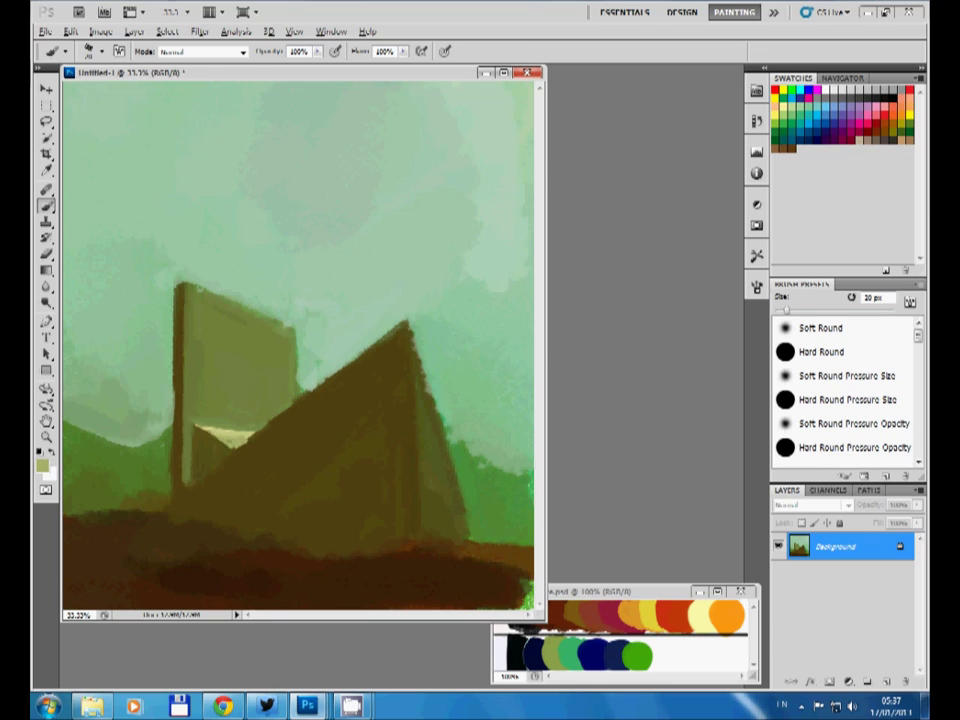
{"action": "left_click_drag", "start_coordinate": [249, 433], "coordinate": [220, 427]}
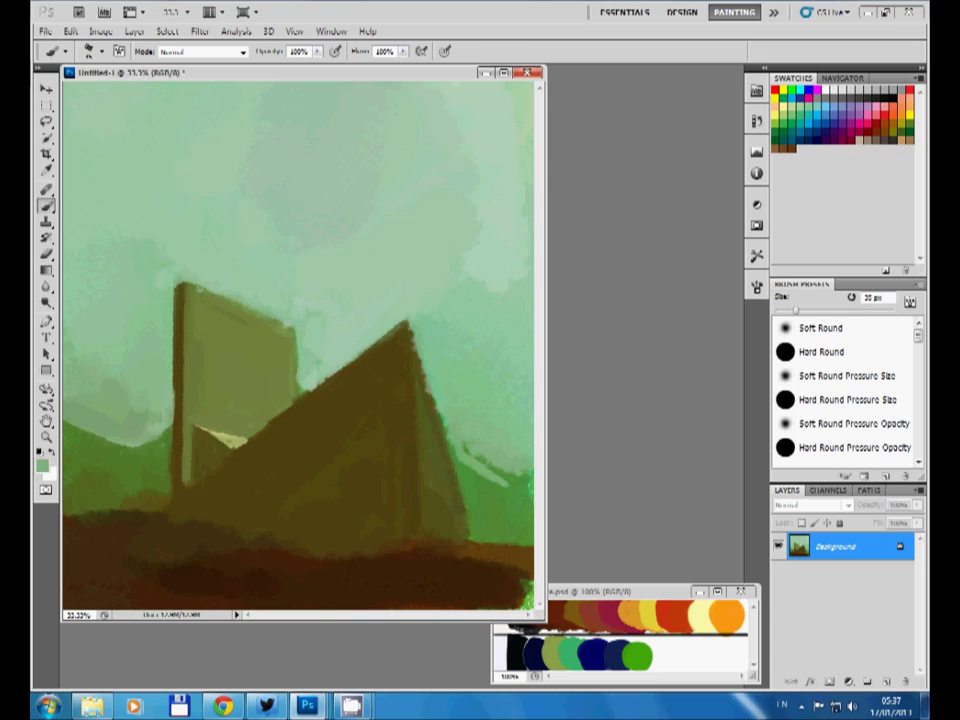
{"action": "left_click_drag", "start_coordinate": [528, 470], "coordinate": [470, 505]}
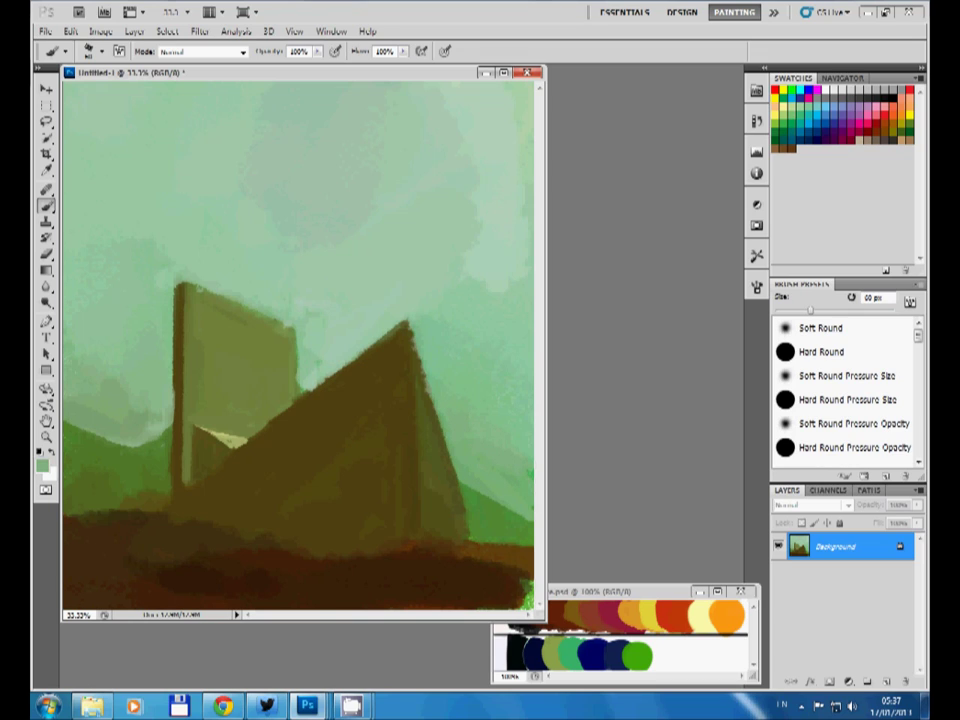
{"action": "left_click_drag", "start_coordinate": [533, 600], "coordinate": [505, 560]}
{"action": "left_click_drag", "start_coordinate": [445, 550], "coordinate": [530, 605]}
Step: Texture the bottom ground with larger dark brown and yellow-brown strokes
{"action": "left_click", "coordinate": [320, 525], "text": "alt"}
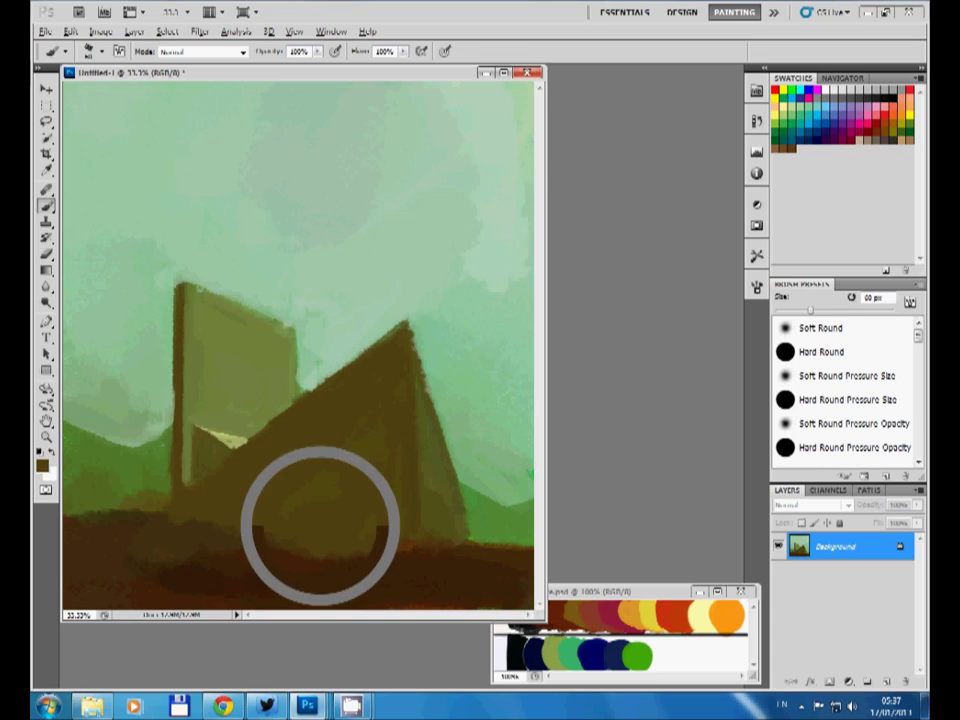
{"action": "mouse_move", "coordinate": [140, 535]}
{"action": "left_mouse_down"}
{"action": "mouse_move", "coordinate": [235, 575]}
{"action": "mouse_move", "coordinate": [178, 522]}
{"action": "left_mouse_up"}
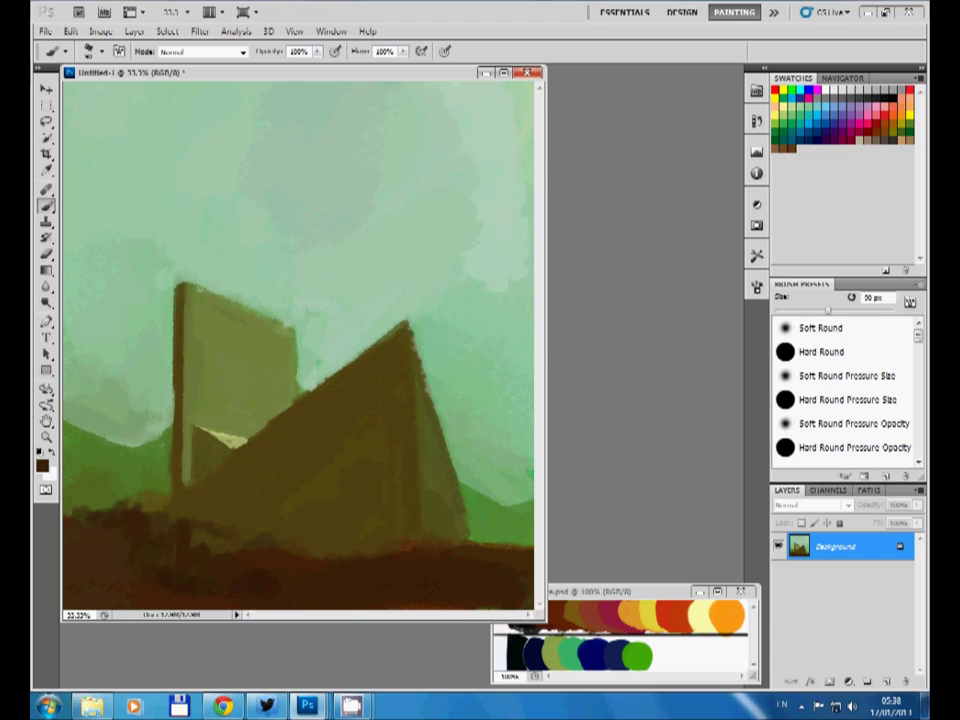
{"action": "key", "text": "bracketright"}
{"action": "key", "text": "bracketright"}
{"action": "key", "text": "bracketright"}
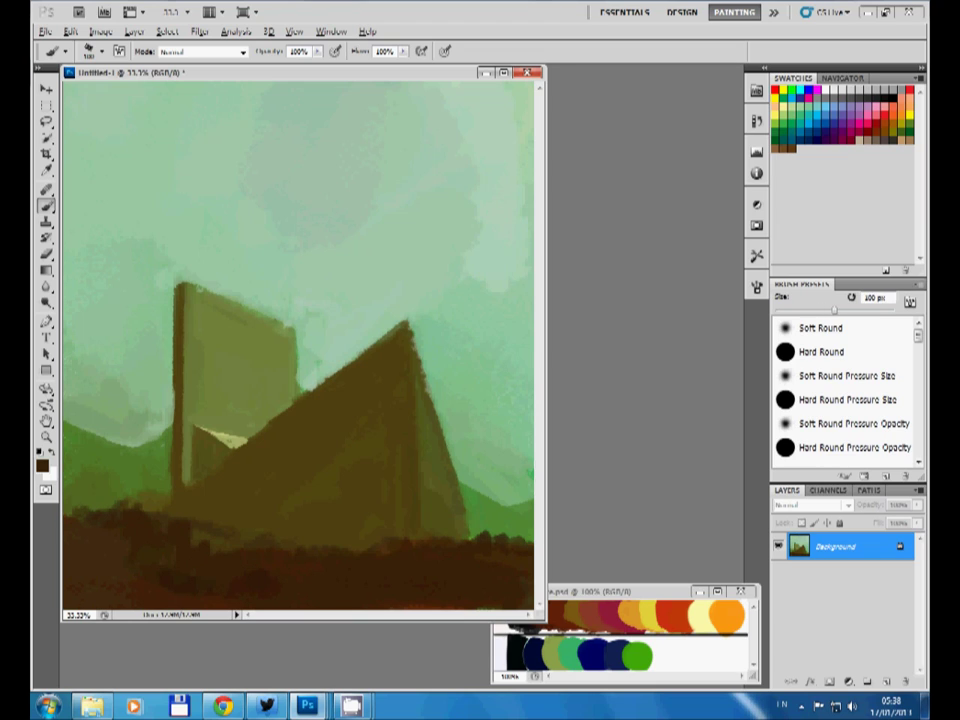
{"action": "left_click_drag", "start_coordinate": [395, 590], "coordinate": [440, 570]}
{"action": "left_click_drag", "start_coordinate": [300, 578], "coordinate": [190, 572]}
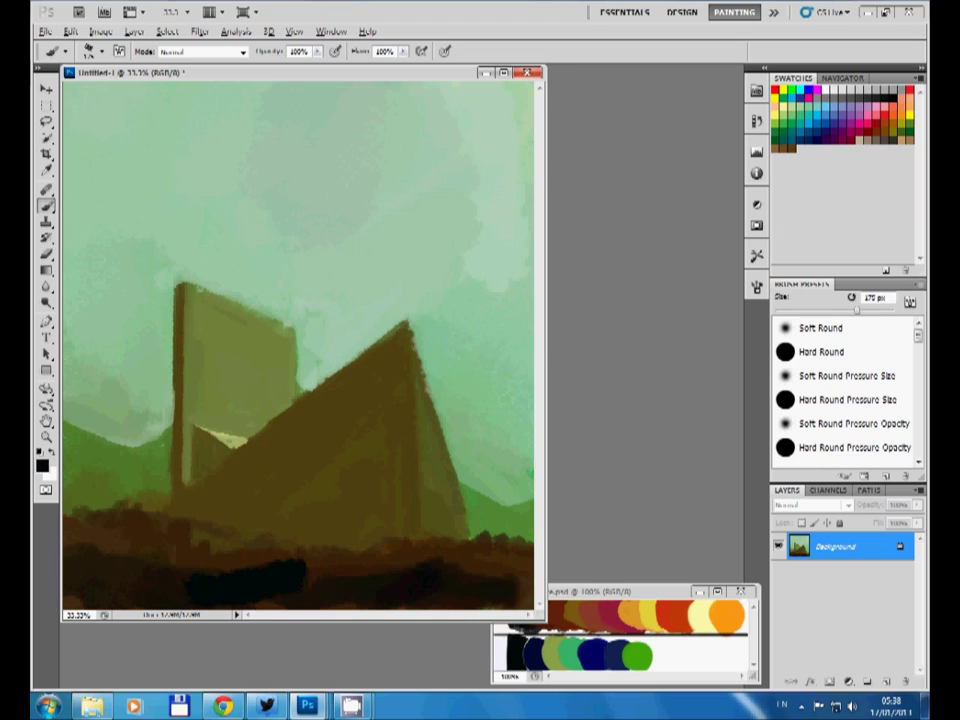
{"action": "key", "text": "bracketright"}
{"action": "left_click_drag", "start_coordinate": [520, 578], "coordinate": [70, 575]}
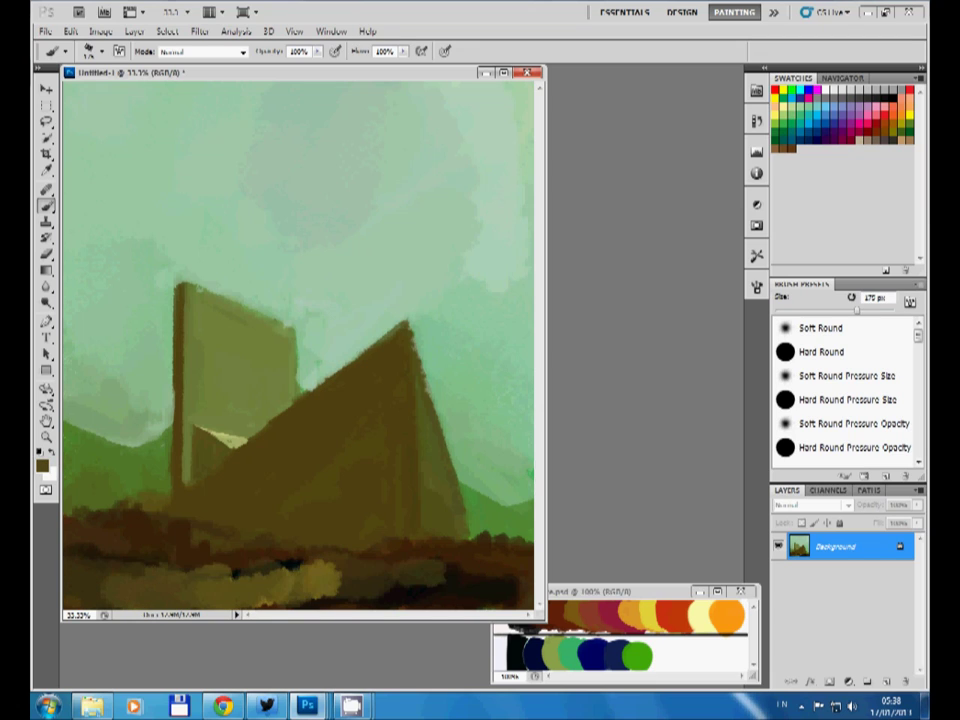
{"action": "left_click_drag", "start_coordinate": [270, 585], "coordinate": [140, 590]}
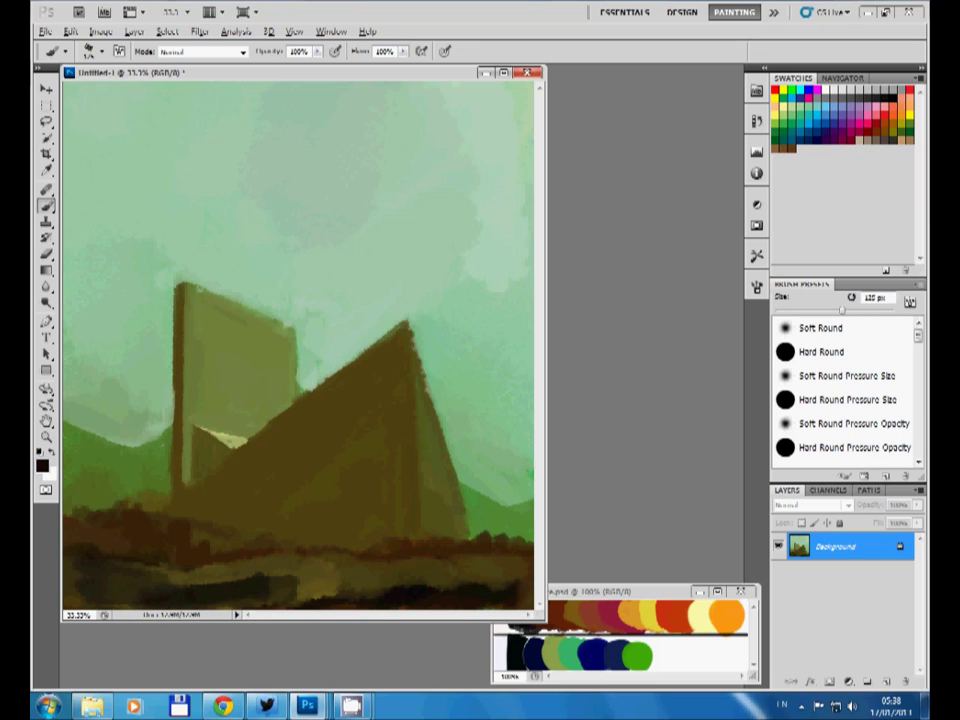
{"action": "left_click_drag", "start_coordinate": [180, 560], "coordinate": [75, 548]}
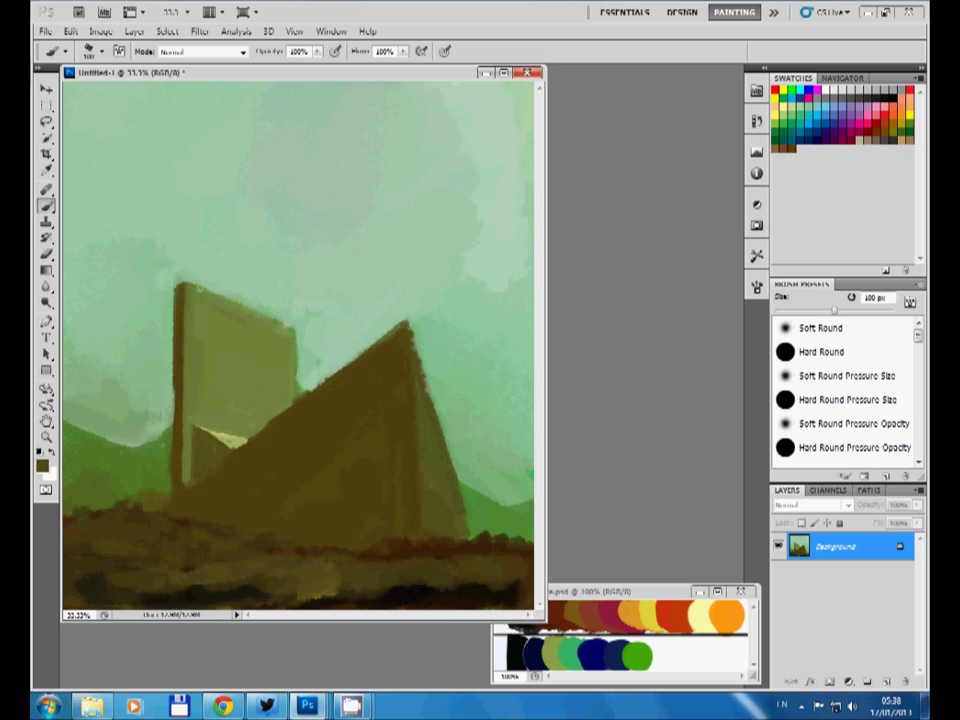
Step: With a smaller brush, paint a thin dark vertical line and small dark window on the wall
{"action": "key", "text": "bracketleft"}
{"action": "key", "text": "bracketleft"}
{"action": "key", "text": "bracketleft"}
{"action": "left_click", "coordinate": [236, 568], "text": "alt"}
{"action": "left_click_drag", "start_coordinate": [292, 500], "coordinate": [292, 535]}
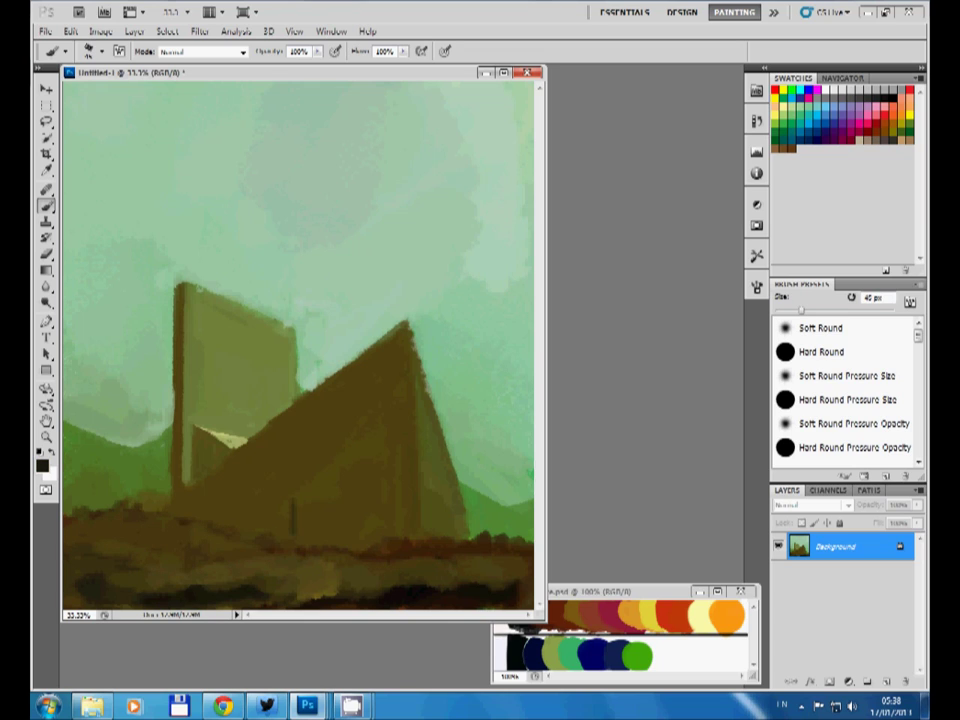
{"action": "left_click_drag", "start_coordinate": [218, 495], "coordinate": [222, 522]}
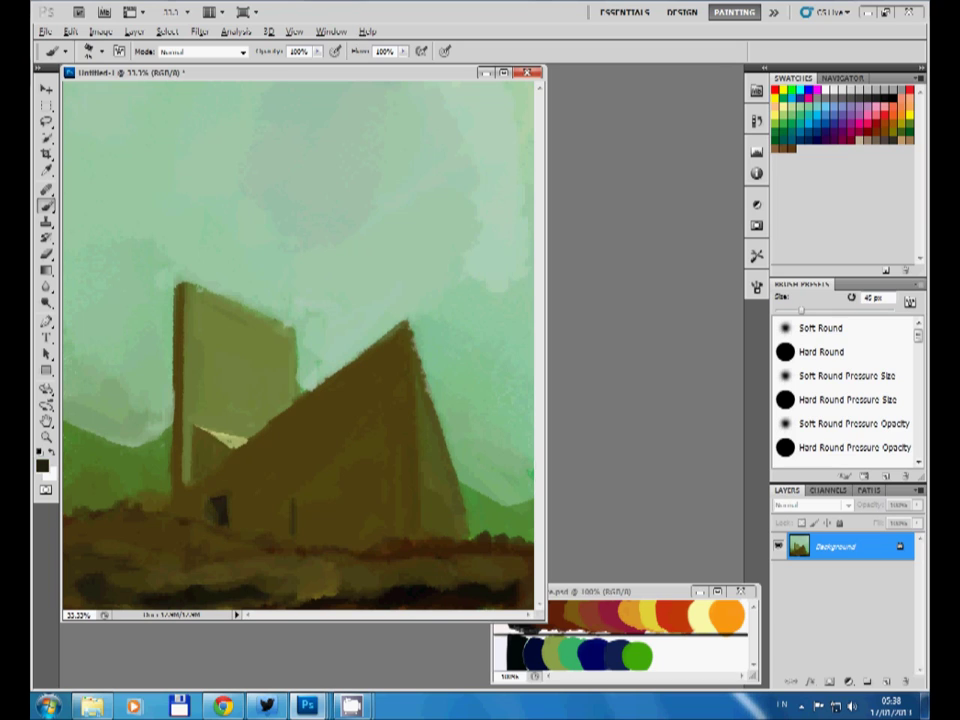
{"action": "left_click", "coordinate": [200, 505], "text": "alt"}
{"action": "left_click_drag", "start_coordinate": [210, 500], "coordinate": [212, 522]}
{"action": "key", "text": "bracketleft"}
{"action": "left_click", "coordinate": [160, 381], "text": "alt"}
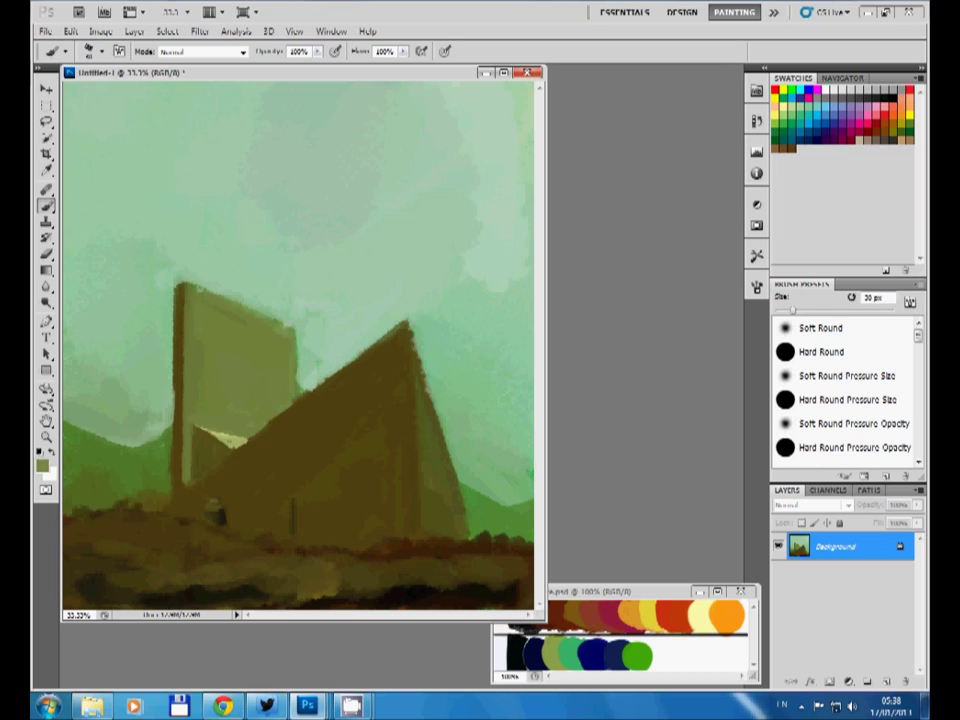
{"action": "left_click", "coordinate": [205, 510], "text": "alt"}
{"action": "left_click", "coordinate": [212, 503], "text": "alt"}
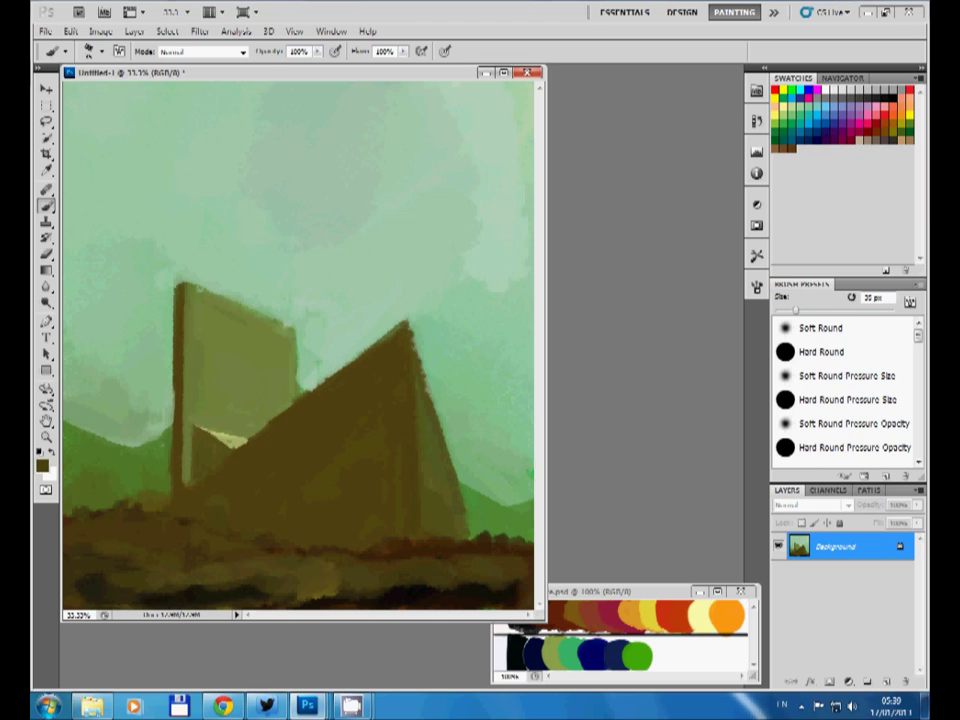
Step: Block in light and green-olive strokes across the triangle face at 100–300 px brush sizes
{"action": "left_click", "coordinate": [351, 332], "text": "alt"}
{"action": "key", "text": "bracketright"}
{"action": "key", "text": "bracketright"}
{"action": "key", "text": "bracketright"}
{"action": "mouse_move", "coordinate": [418, 365]}
{"action": "left_mouse_down"}
{"action": "mouse_move", "coordinate": [428, 430]}
{"action": "mouse_move", "coordinate": [300, 420]}
{"action": "left_mouse_up"}
{"action": "key", "text": "bracketright"}
{"action": "key", "text": "bracketright"}
{"action": "key", "text": "bracketright"}
{"action": "left_click_drag", "start_coordinate": [400, 380], "coordinate": [290, 440]}
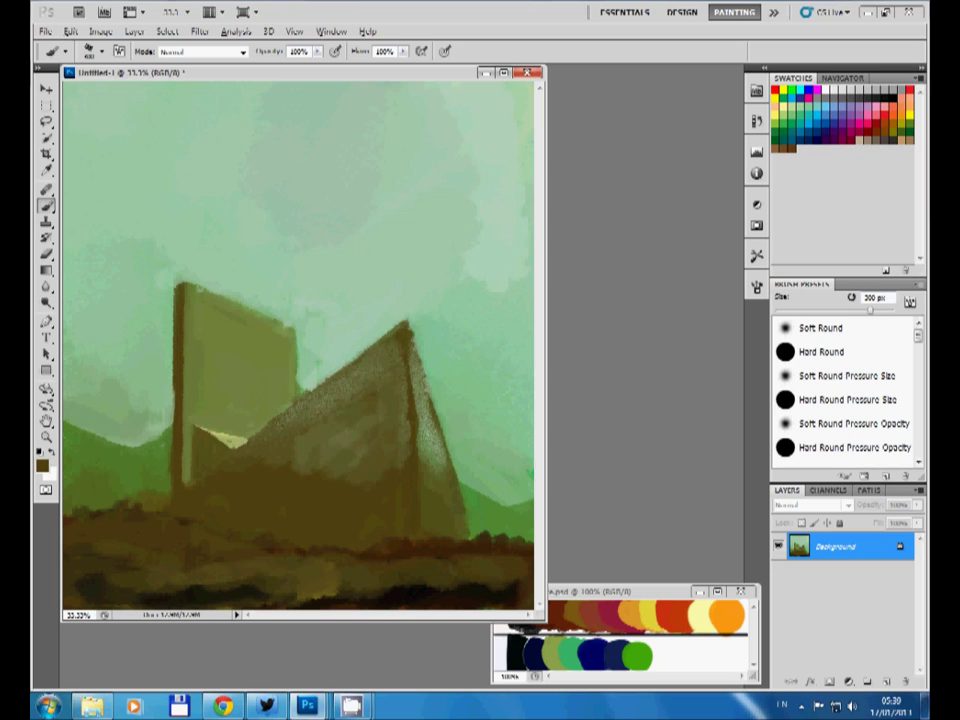
{"action": "left_click", "coordinate": [140, 450], "text": "alt"}
{"action": "left_click_drag", "start_coordinate": [200, 470], "coordinate": [400, 460]}
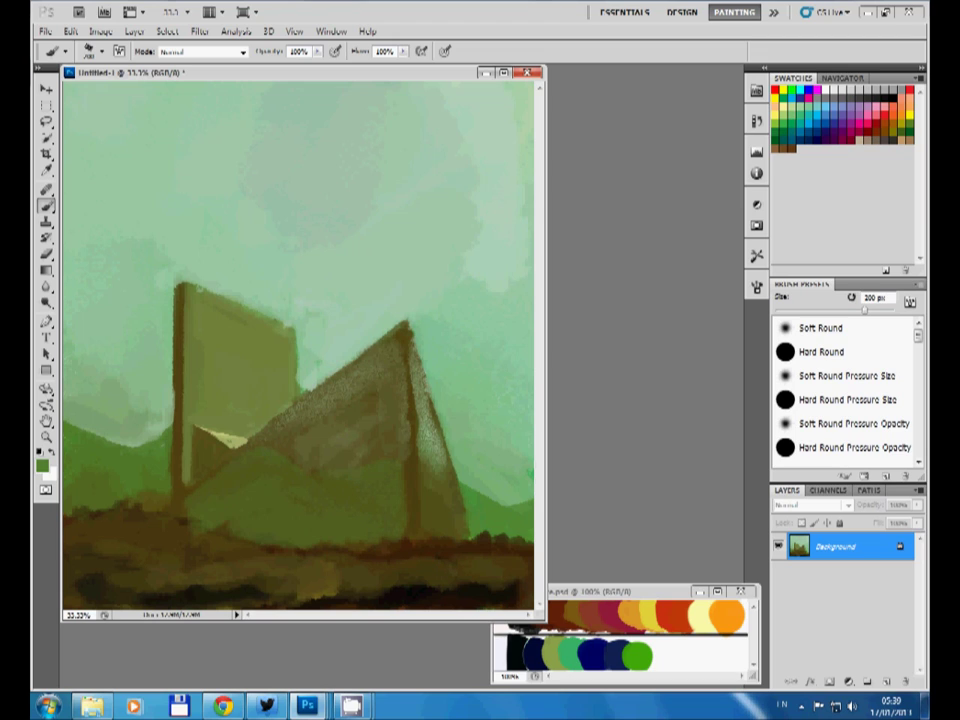
Step: Darken the triangle's left slope with olive, cover its face pale grey-green, and add an olive top edge
{"action": "left_click", "coordinate": [221, 555], "text": "alt"}
{"action": "left_click_drag", "start_coordinate": [221, 555], "coordinate": [280, 500]}
{"action": "left_click_drag", "start_coordinate": [390, 495], "coordinate": [280, 380]}
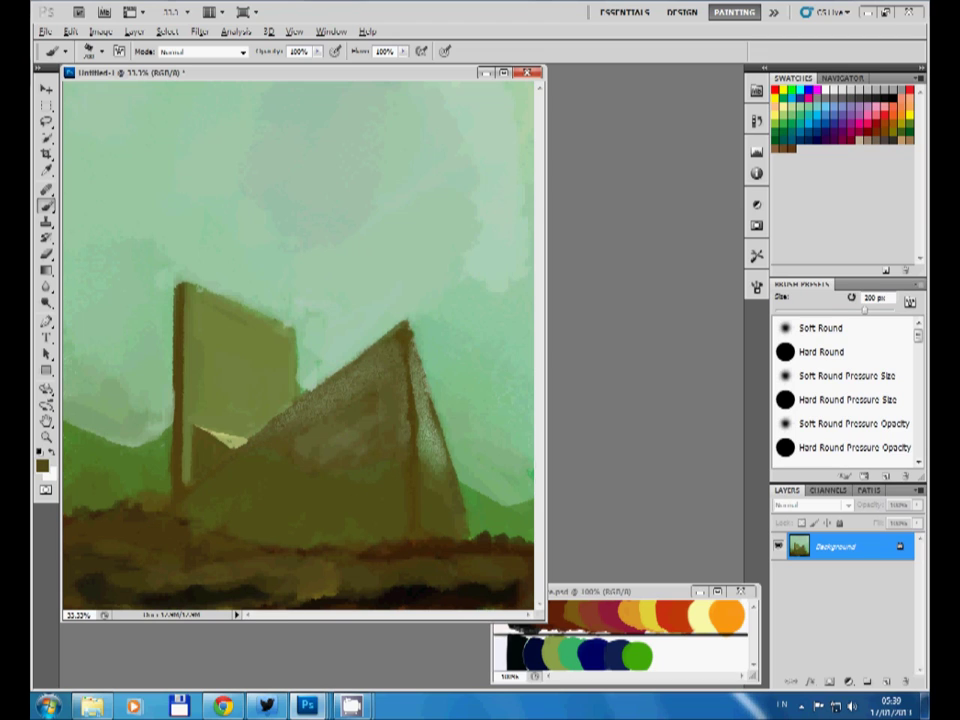
{"action": "left_click", "coordinate": [350, 300], "text": "alt"}
{"action": "mouse_move", "coordinate": [290, 450]}
{"action": "left_mouse_down"}
{"action": "mouse_move", "coordinate": [370, 460]}
{"action": "mouse_move", "coordinate": [400, 345]}
{"action": "left_mouse_up"}
{"action": "left_click", "coordinate": [330, 500], "text": "alt"}
{"action": "mouse_move", "coordinate": [232, 440]}
{"action": "left_mouse_down"}
{"action": "mouse_move", "coordinate": [405, 330]}
{"action": "mouse_move", "coordinate": [410, 500]}
{"action": "left_mouse_up"}
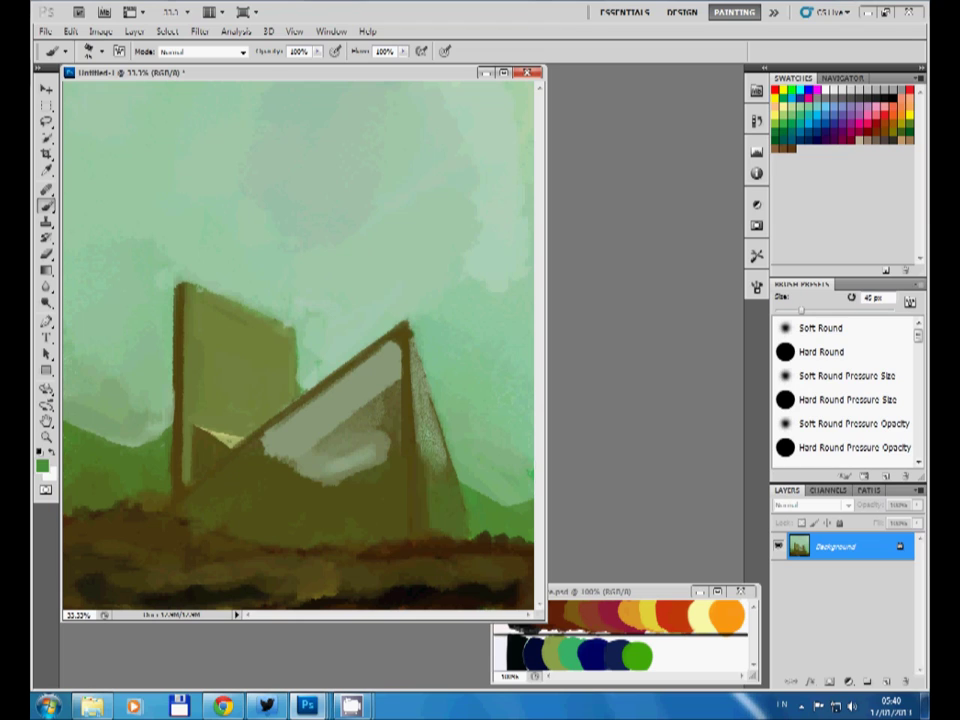
Step: Fill the lower triangle interior with pale and darker grey-green at a 125 px brush
{"action": "left_click", "coordinate": [325, 380], "text": "alt"}
{"action": "key", "text": "bracketright"}
{"action": "key", "text": "bracketright"}
{"action": "key", "text": "bracketright"}
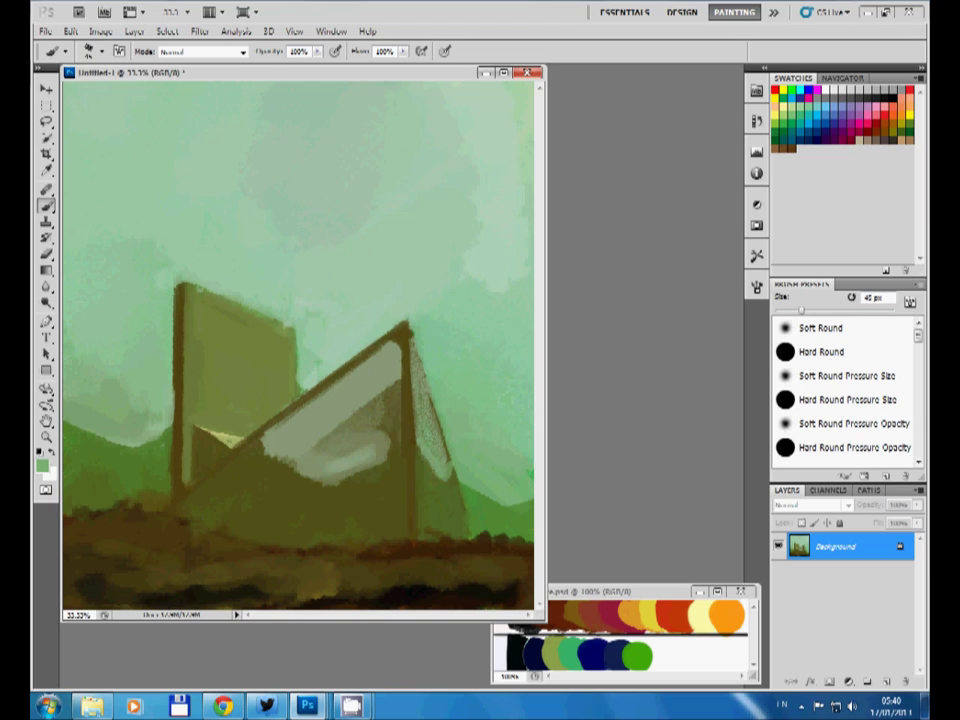
{"action": "mouse_move", "coordinate": [280, 455]}
{"action": "left_mouse_down"}
{"action": "mouse_move", "coordinate": [385, 410]}
{"action": "mouse_move", "coordinate": [300, 430]}
{"action": "left_mouse_up"}
{"action": "key", "text": "bracketright"}
{"action": "key", "text": "bracketright"}
{"action": "key", "text": "bracketright"}
{"action": "left_click_drag", "start_coordinate": [385, 400], "coordinate": [320, 440]}
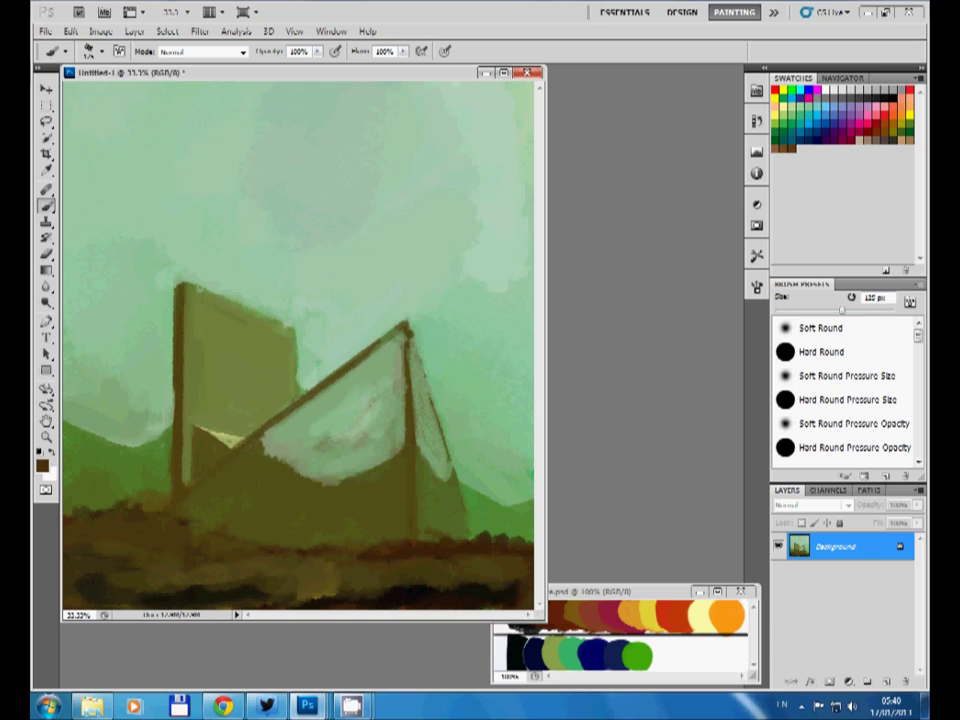
Step: Darken the bases of the left rectangle and the right post with dark brown
{"action": "mouse_move", "coordinate": [250, 490]}
{"action": "left_mouse_down"}
{"action": "mouse_move", "coordinate": [205, 520]}
{"action": "mouse_move", "coordinate": [195, 500]}
{"action": "mouse_move", "coordinate": [215, 535]}
{"action": "left_mouse_up"}
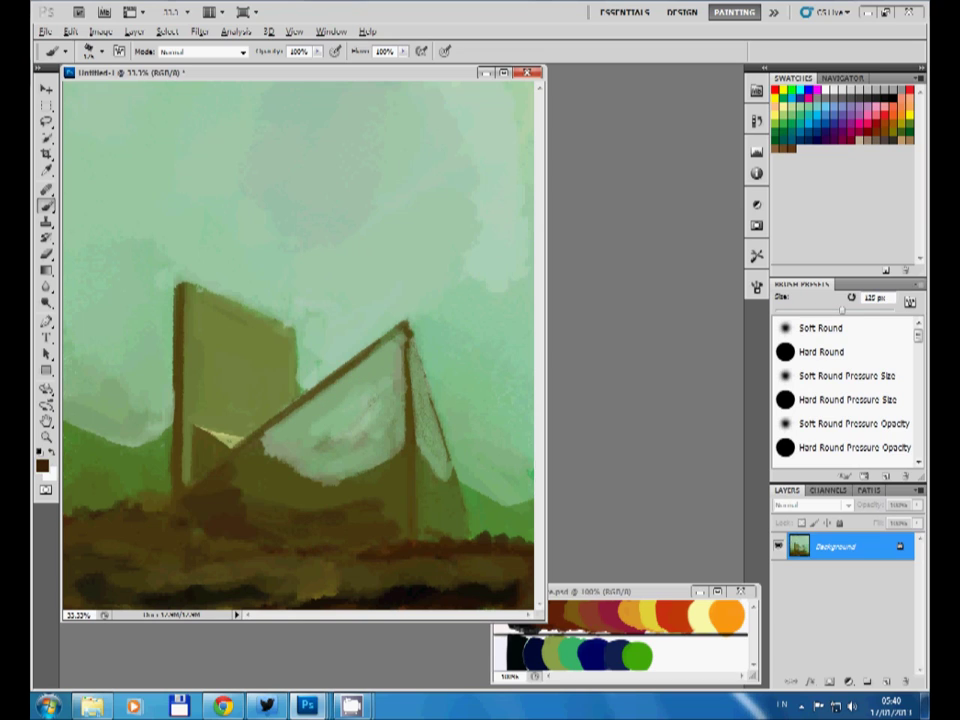
{"action": "key", "text": "bracketleft"}
{"action": "key", "text": "bracketleft"}
{"action": "key", "text": "bracketleft"}
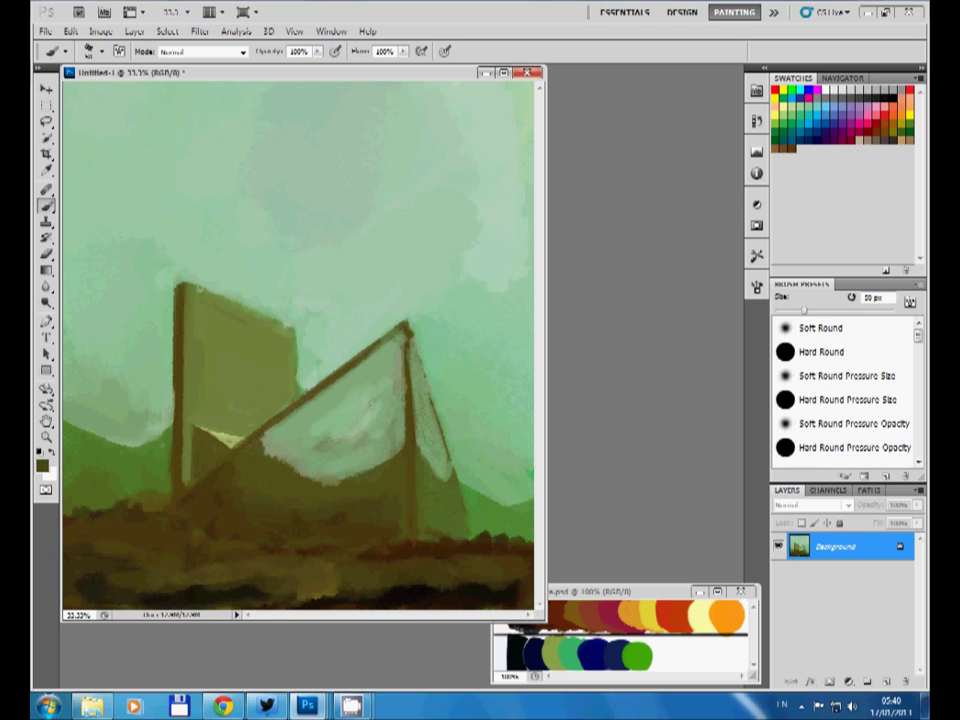
{"action": "mouse_move", "coordinate": [423, 505]}
{"action": "left_mouse_down"}
{"action": "mouse_move", "coordinate": [428, 535]}
{"action": "mouse_move", "coordinate": [465, 530]}
{"action": "mouse_move", "coordinate": [414, 545]}
{"action": "left_mouse_up"}
Step: Lay lighter olive strokes, then dark brown strokes, across the ground
{"action": "left_click", "coordinate": [339, 521], "text": "alt"}
{"action": "left_click_drag", "start_coordinate": [480, 560], "coordinate": [250, 558]}
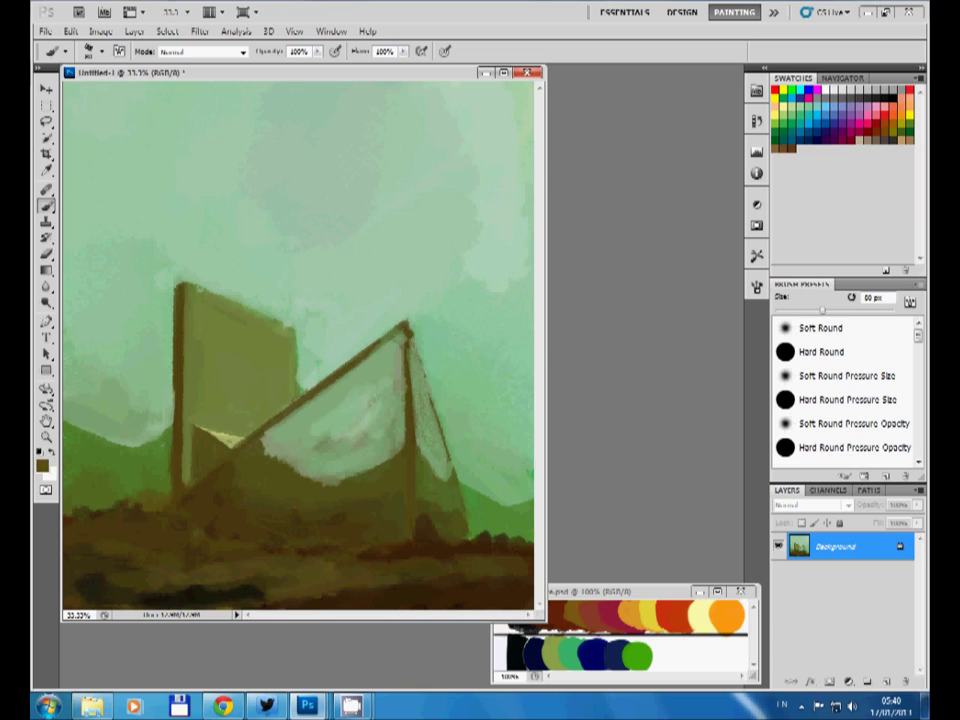
{"action": "mouse_move", "coordinate": [435, 555]}
{"action": "left_mouse_down"}
{"action": "mouse_move", "coordinate": [145, 555]}
{"action": "mouse_move", "coordinate": [80, 590]}
{"action": "left_mouse_up"}
{"action": "key", "text": "bracketright"}
{"action": "key", "text": "bracketright"}
{"action": "key", "text": "bracketright"}
{"action": "key", "text": "bracketright"}
{"action": "key", "text": "bracketright"}
{"action": "left_click_drag", "start_coordinate": [240, 560], "coordinate": [200, 562]}
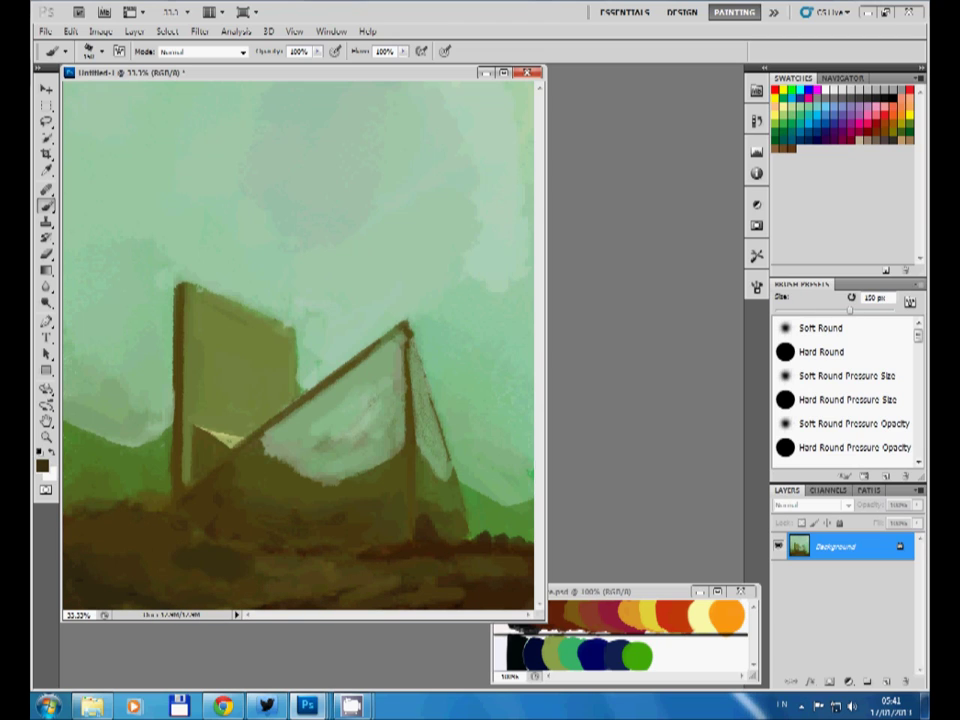
{"action": "left_click_drag", "start_coordinate": [370, 565], "coordinate": [230, 570]}
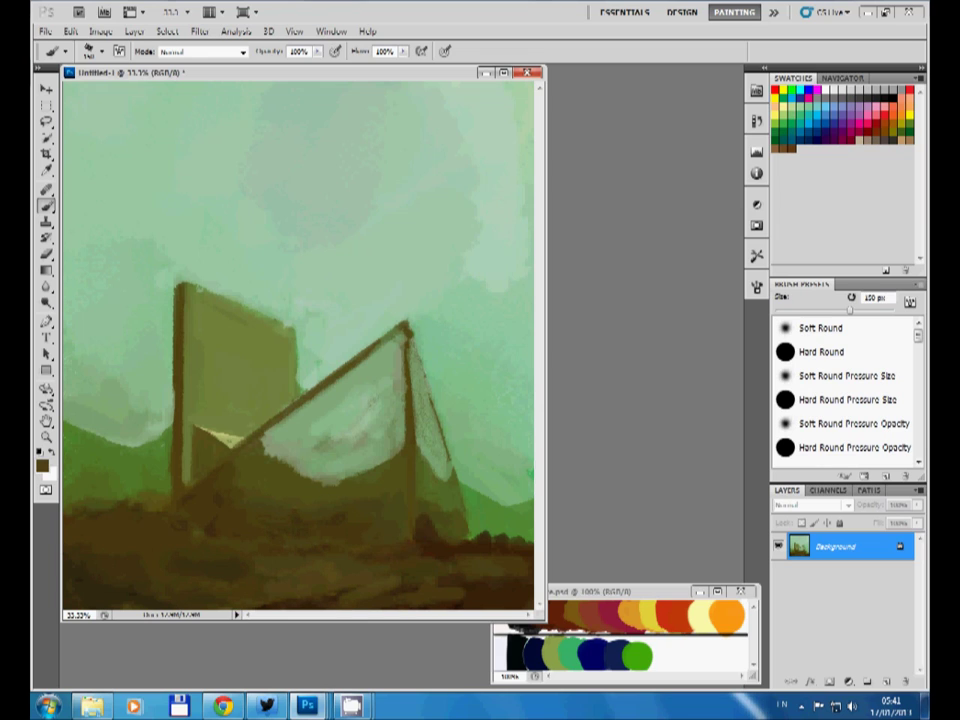
Step: Paint a yellow-ochre patch at lower right with darker olive and brown strokes near the bottom
{"action": "left_click", "coordinate": [464, 541], "text": "alt"}
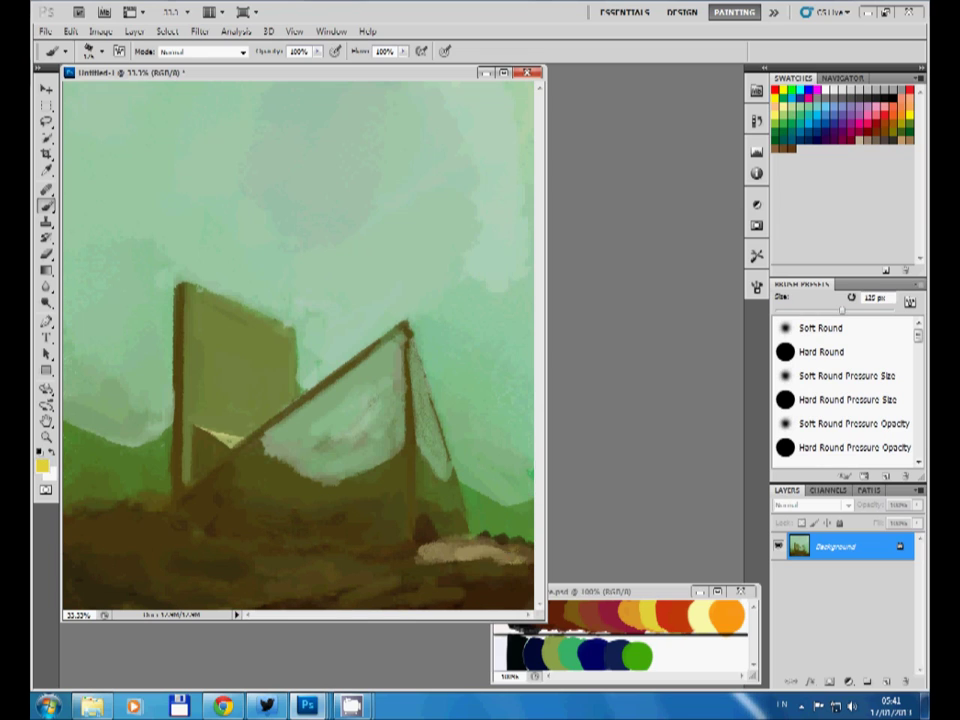
{"action": "left_click_drag", "start_coordinate": [425, 550], "coordinate": [520, 545]}
{"action": "left_click_drag", "start_coordinate": [430, 575], "coordinate": [525, 580]}
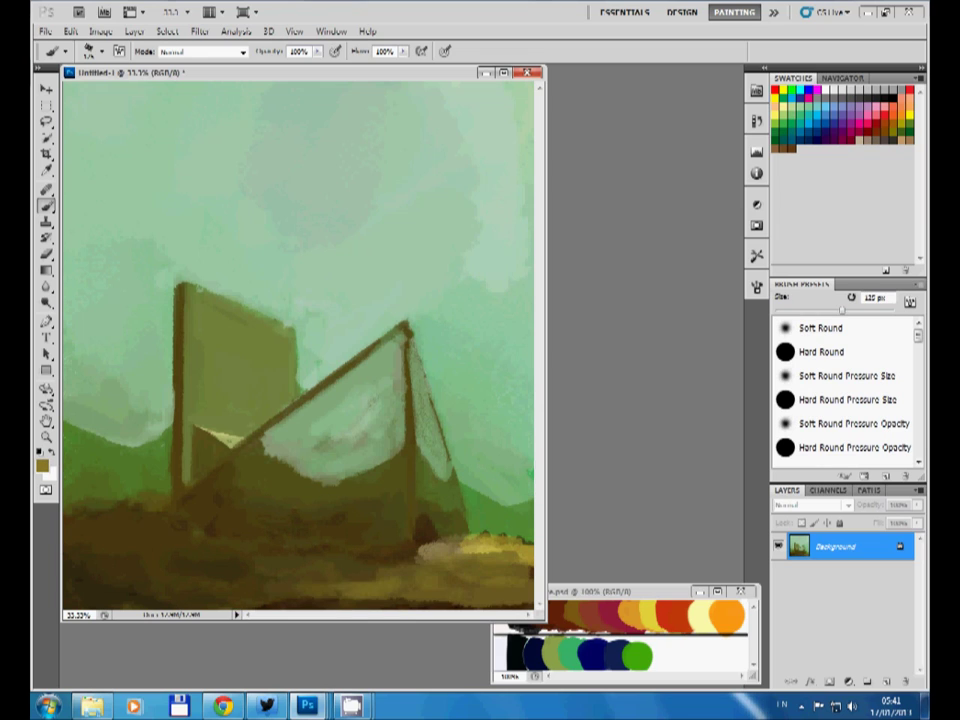
{"action": "left_click_drag", "start_coordinate": [240, 590], "coordinate": [350, 585]}
{"action": "key", "text": "bracketleft"}
{"action": "key", "text": "bracketleft"}
{"action": "key", "text": "bracketleft"}
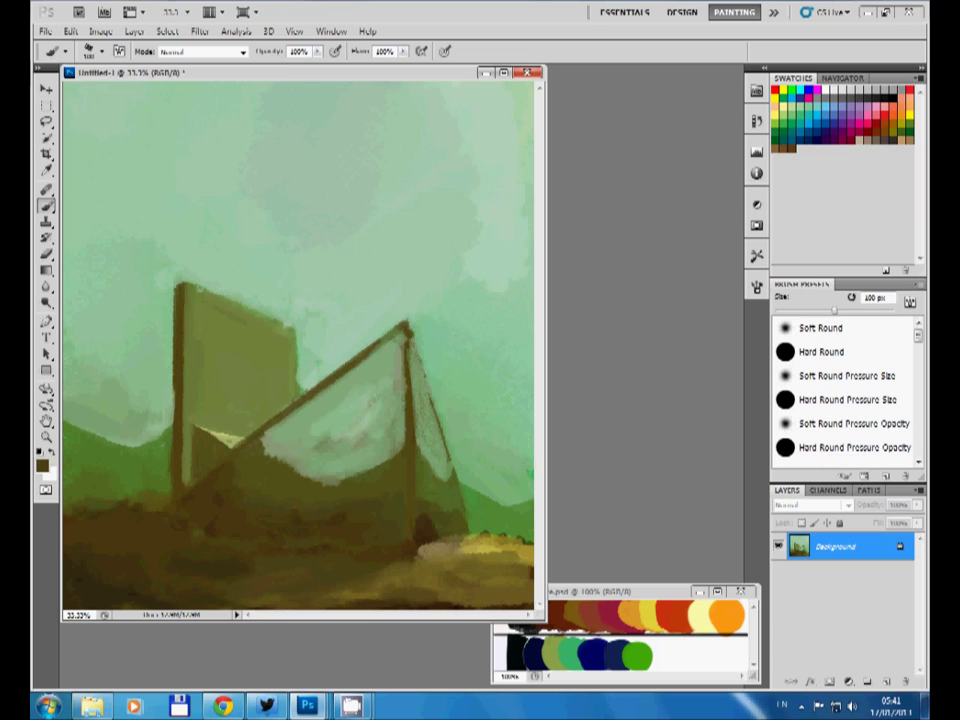
{"action": "left_click_drag", "start_coordinate": [438, 588], "coordinate": [490, 586]}
Step: Add light yellow strokes to the lower-right foreground, then cover them with dark brown
{"action": "key", "text": "bracketright"}
{"action": "key", "text": "bracketright"}
{"action": "key", "text": "bracketright"}
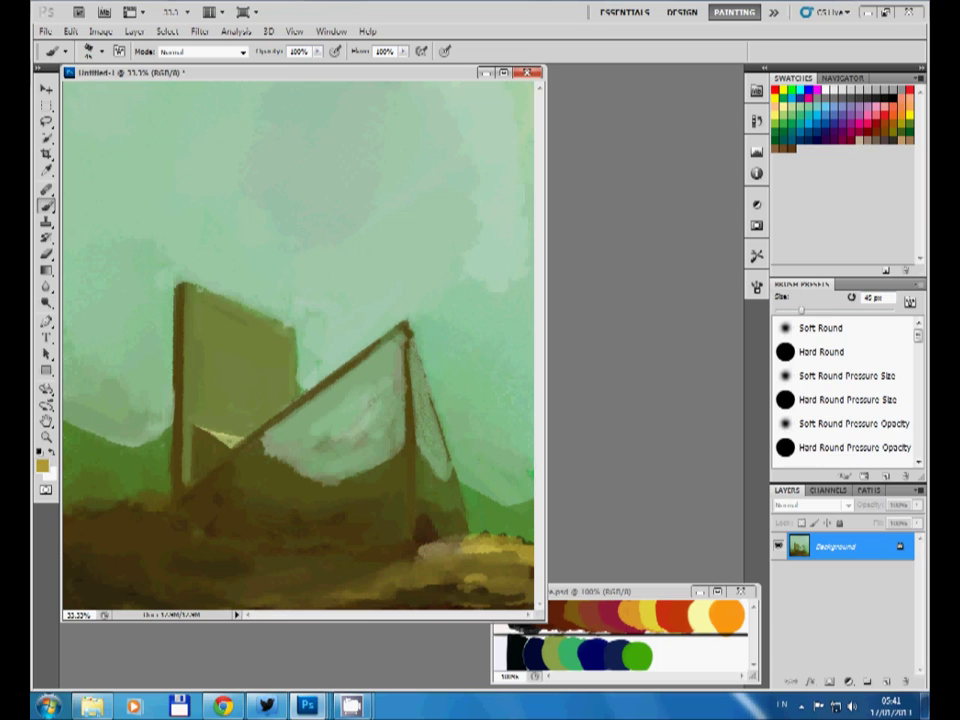
{"action": "left_click", "coordinate": [456, 546], "text": "alt"}
{"action": "left_click_drag", "start_coordinate": [440, 555], "coordinate": [525, 565]}
{"action": "key", "text": "bracketleft"}
{"action": "key", "text": "bracketleft"}
{"action": "key", "text": "bracketleft"}
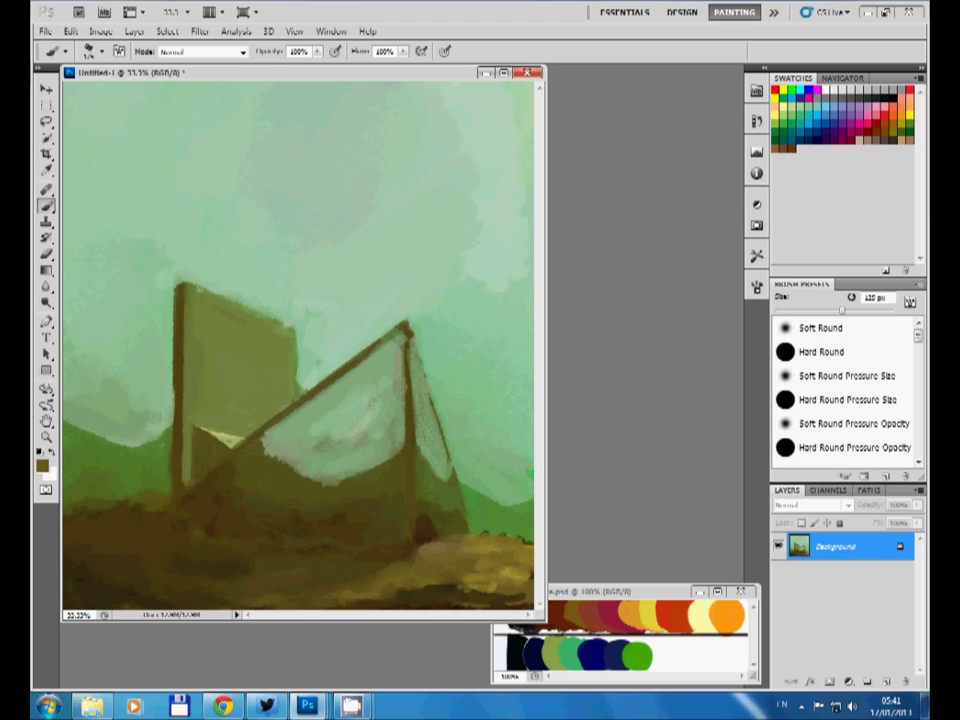
{"action": "left_click", "coordinate": [450, 567], "text": "alt"}
{"action": "left_click_drag", "start_coordinate": [430, 565], "coordinate": [525, 575]}
{"action": "key", "text": "bracketleft"}
{"action": "key", "text": "bracketleft"}
Step: Paint dark strokes in the lower-left ground and near the frame's base, and brown over the bottom light streak
{"action": "left_click", "coordinate": [375, 441], "text": "alt"}
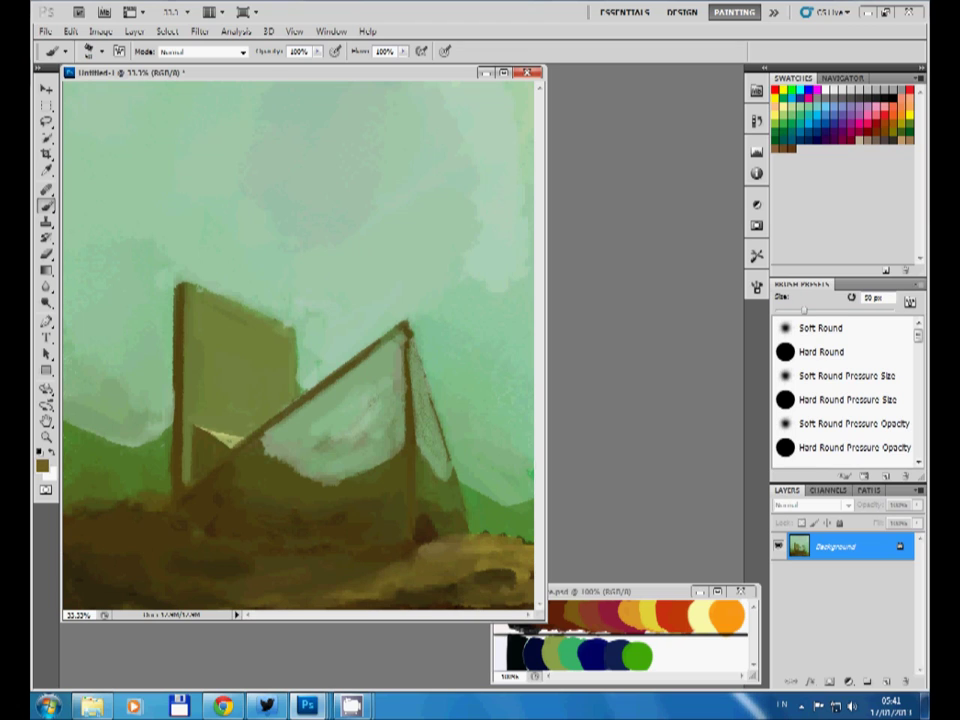
{"action": "key", "text": "bracketright"}
{"action": "key", "text": "bracketright"}
{"action": "key", "text": "bracketright"}
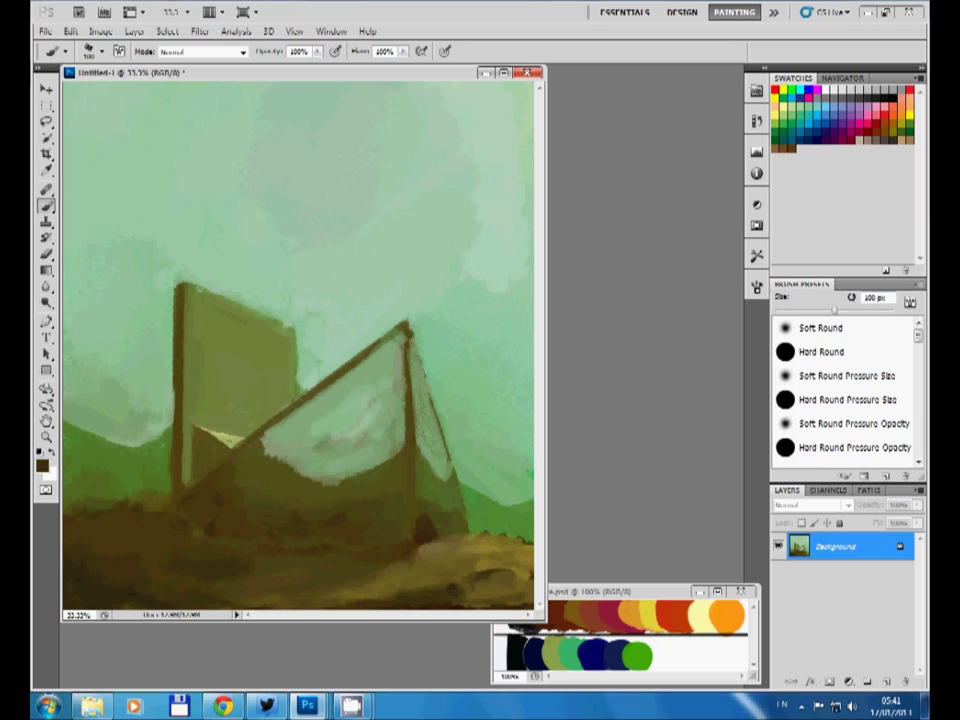
{"action": "left_click", "coordinate": [122, 568], "text": "alt"}
{"action": "left_click_drag", "start_coordinate": [75, 570], "coordinate": [180, 560]}
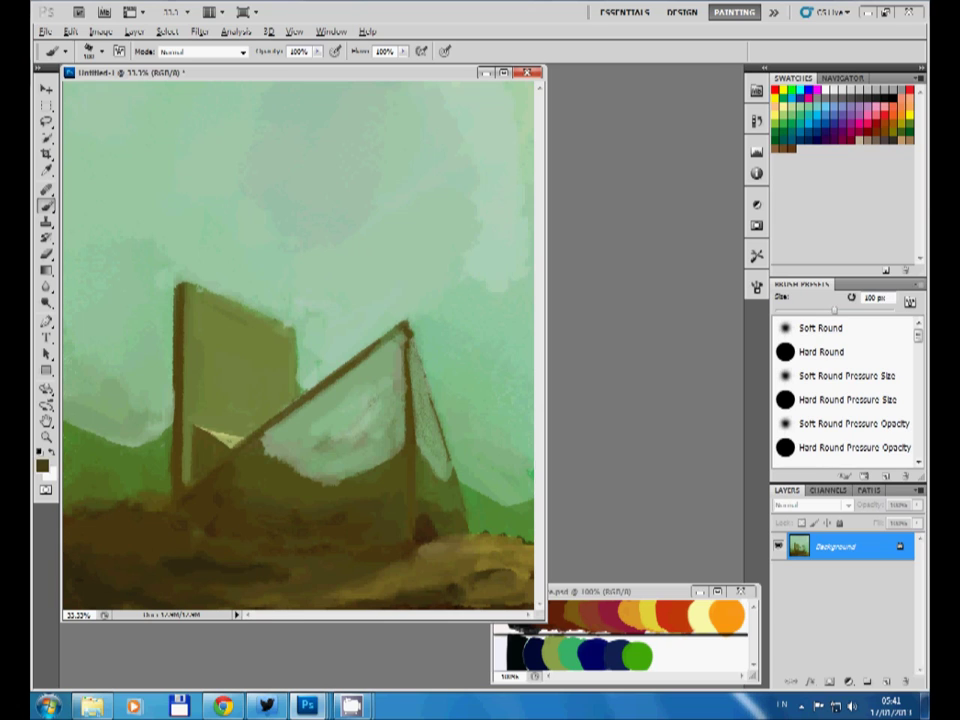
{"action": "key", "text": "bracketleft"}
{"action": "key", "text": "bracketleft"}
{"action": "left_click", "coordinate": [250, 553], "text": "alt"}
{"action": "left_click", "coordinate": [190, 420], "text": "alt"}
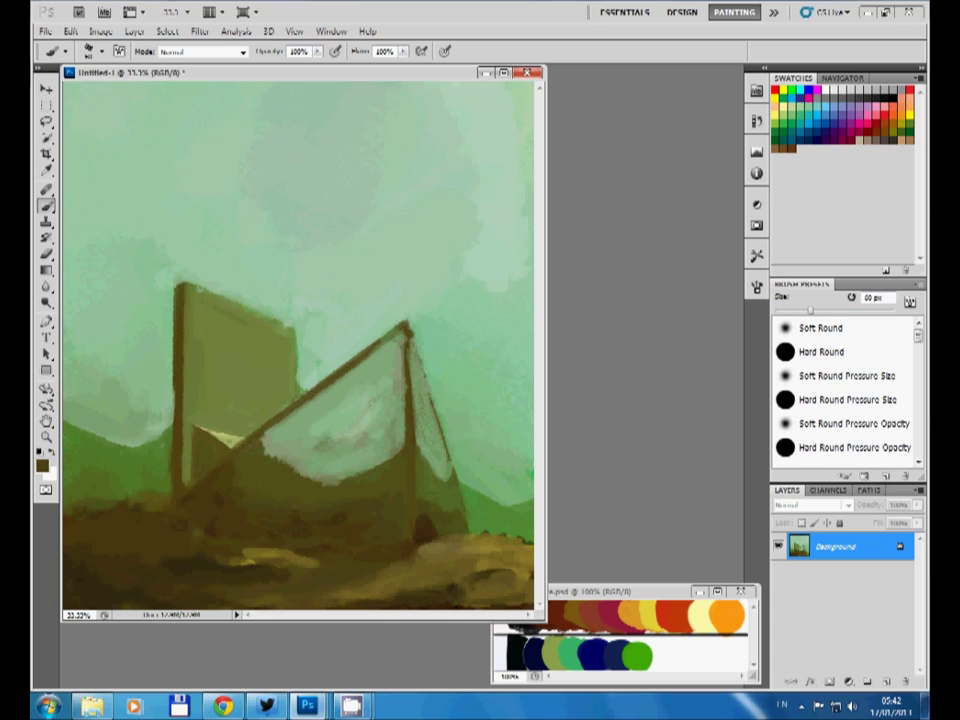
{"action": "left_click_drag", "start_coordinate": [150, 440], "coordinate": [230, 380]}
{"action": "key", "text": "bracketright"}
{"action": "key", "text": "bracketright"}
{"action": "key", "text": "bracketright"}
{"action": "left_click_drag", "start_coordinate": [232, 560], "coordinate": [290, 555]}
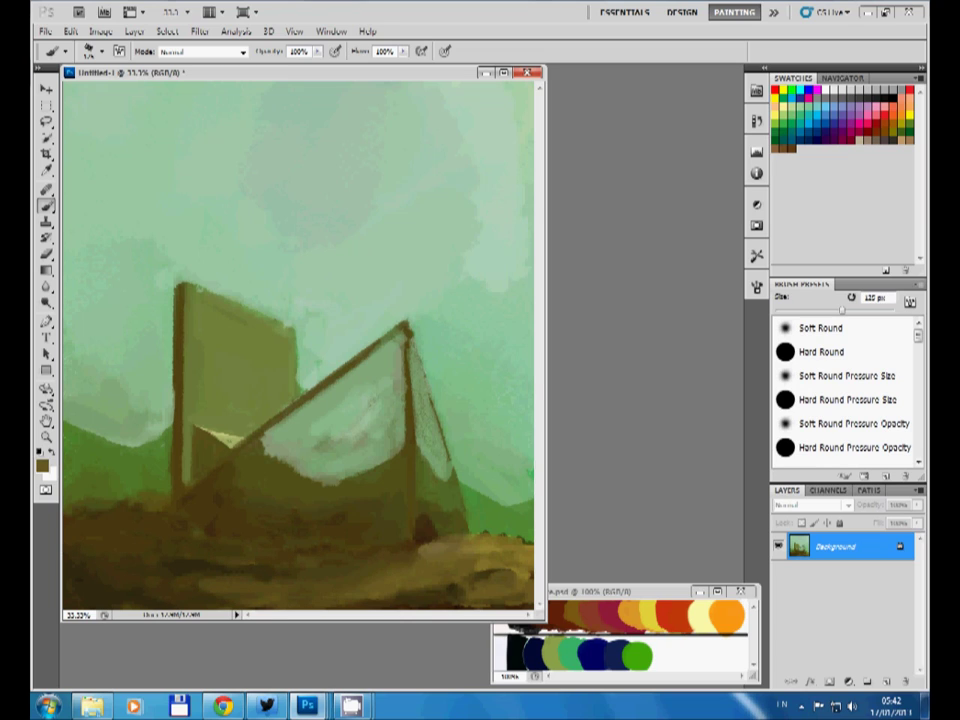
Step: Touch up the lower-right hillside with green and sample olive and light green colours
{"action": "left_click", "coordinate": [461, 536], "text": "alt"}
{"action": "key", "text": "bracketleft"}
{"action": "key", "text": "bracketleft"}
{"action": "key", "text": "bracketleft"}
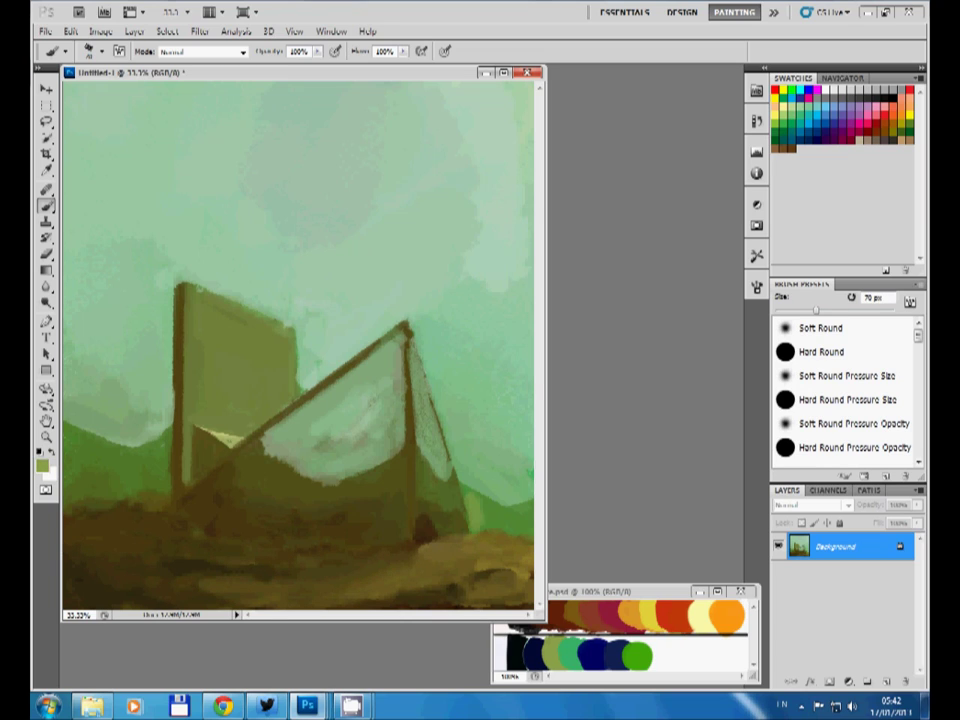
{"action": "left_click", "coordinate": [349, 388], "text": "alt"}
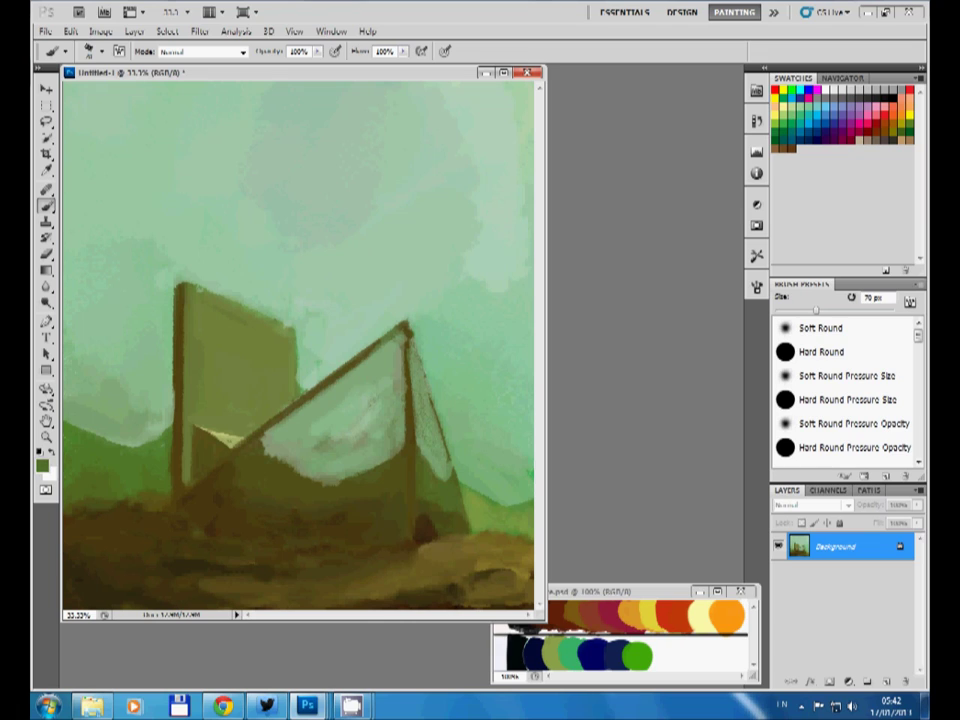
{"action": "left_click_drag", "start_coordinate": [475, 530], "coordinate": [515, 505]}
{"action": "left_click", "coordinate": [352, 378], "text": "alt"}
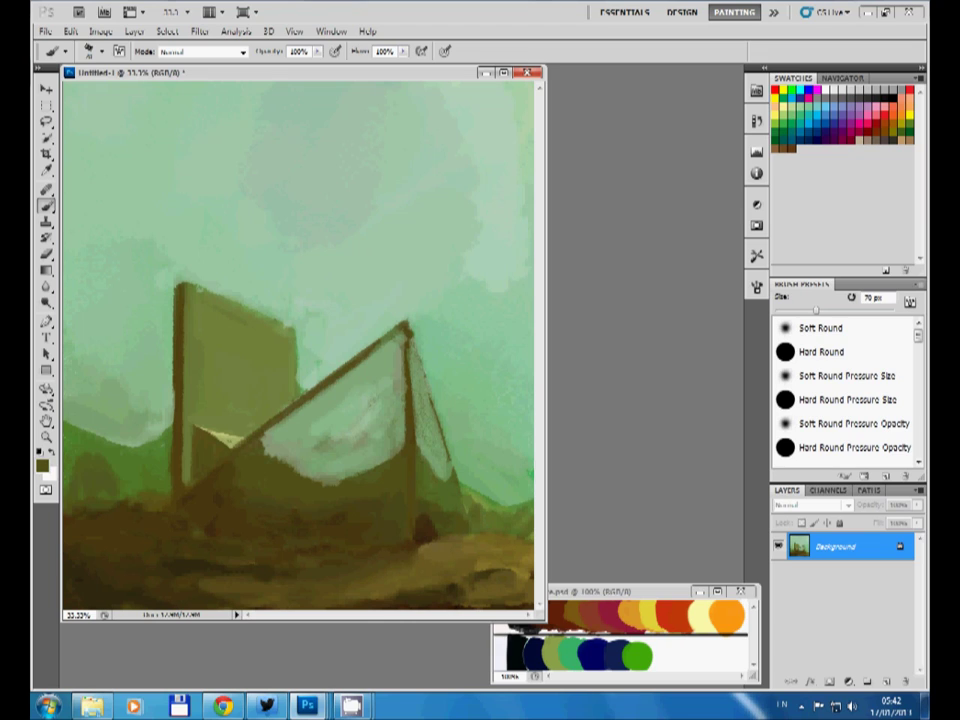
{"action": "key", "text": "bracketleft"}
{"action": "key", "text": "bracketleft"}
{"action": "left_click", "coordinate": [66, 342], "text": "alt"}
Step: Add light green and pale green-yellow strokes to the left and lower-right hillsides
{"action": "left_click_drag", "start_coordinate": [66, 455], "coordinate": [124, 430]}
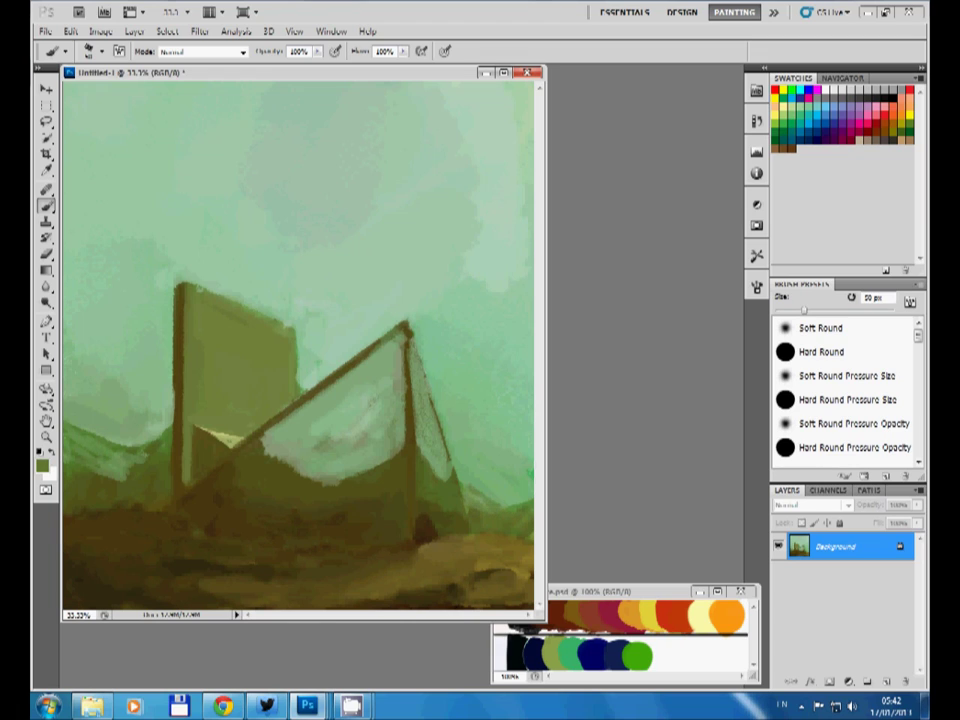
{"action": "left_click", "coordinate": [171, 480], "text": "alt"}
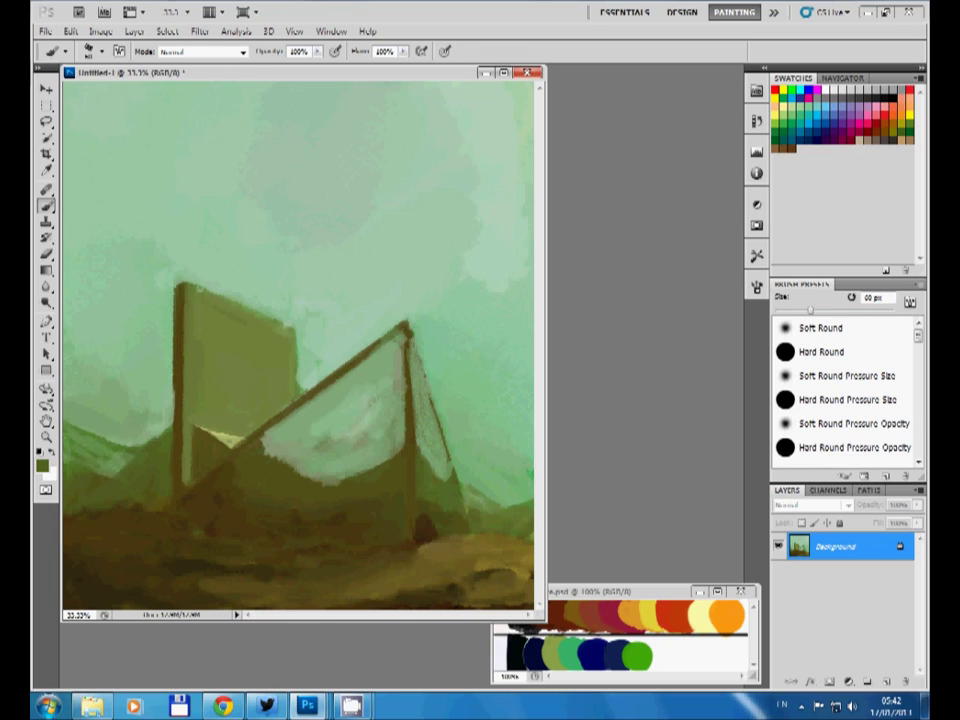
{"action": "left_click", "coordinate": [471, 482], "text": "alt"}
{"action": "left_click_drag", "start_coordinate": [468, 510], "coordinate": [530, 500]}
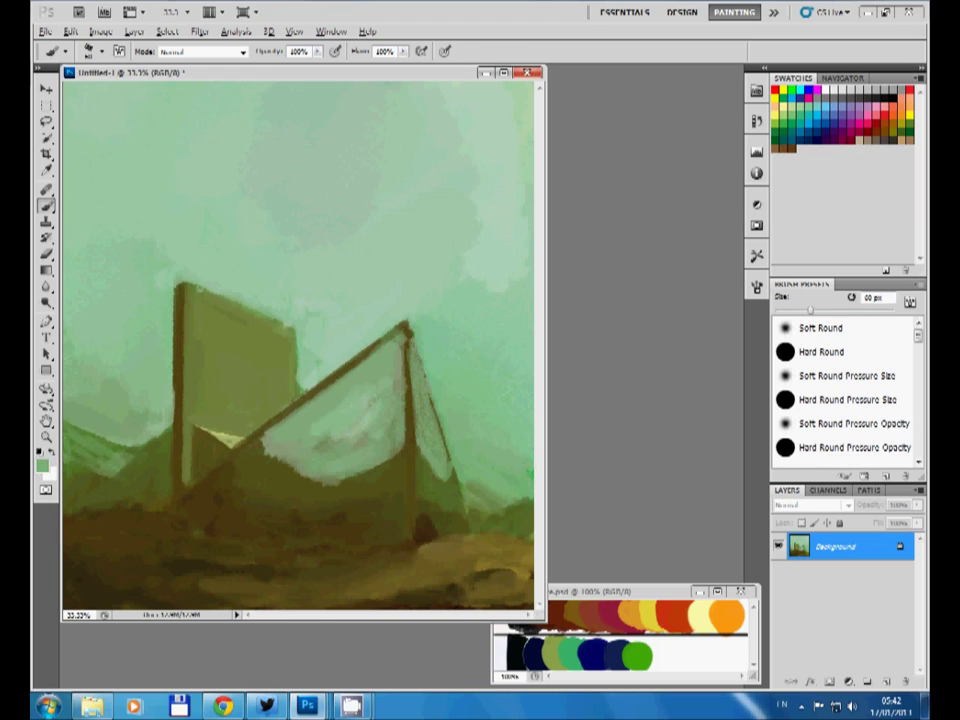
{"action": "left_click", "coordinate": [110, 445], "text": "alt"}
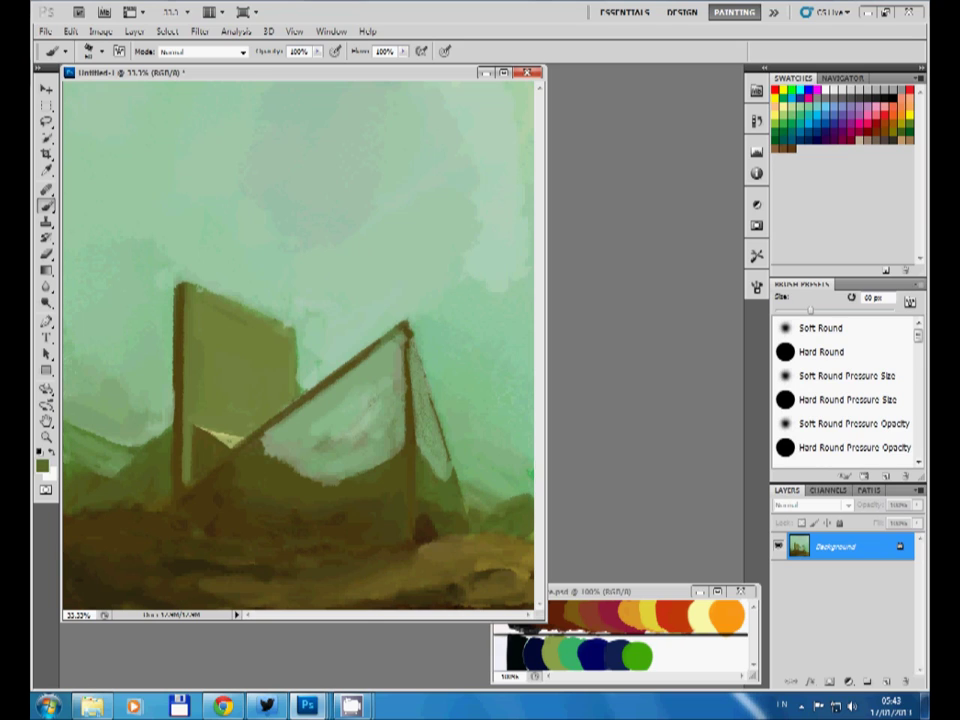
{"action": "left_click", "coordinate": [471, 501], "text": "alt"}
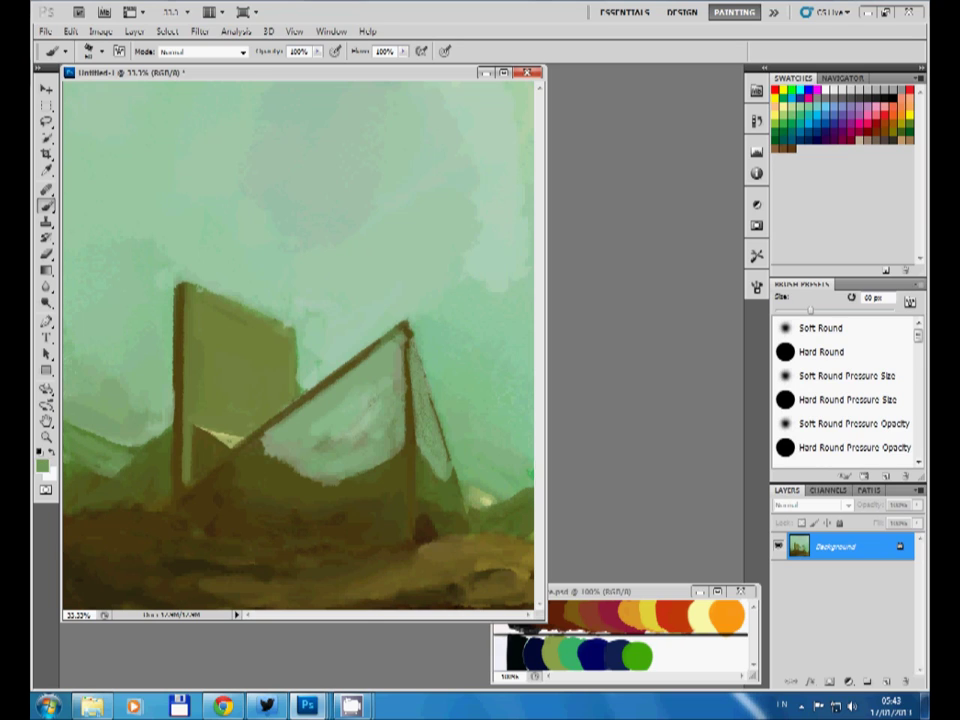
{"action": "left_click_drag", "start_coordinate": [78, 463], "coordinate": [110, 456]}
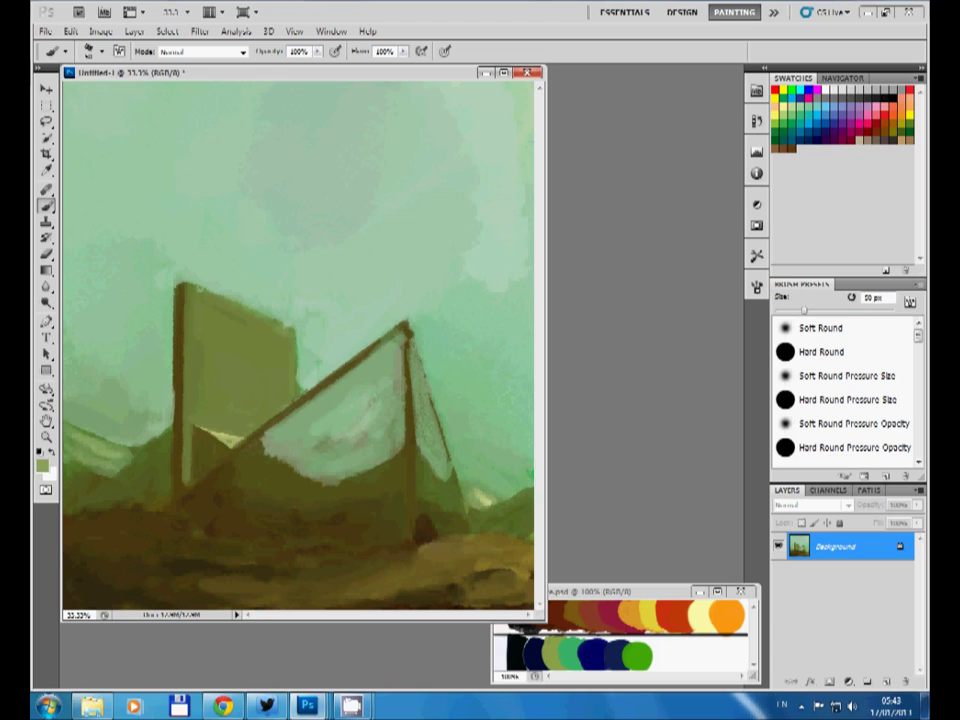
Step: Paint pale green-grey over the net panel and along its bottom, shrinking the brush to 30 px
{"action": "left_click", "coordinate": [146, 456], "text": "alt"}
{"action": "left_click", "coordinate": [364, 480], "text": "alt"}
{"action": "left_click_drag", "start_coordinate": [290, 450], "coordinate": [390, 410]}
{"action": "key", "text": "bracketleft"}
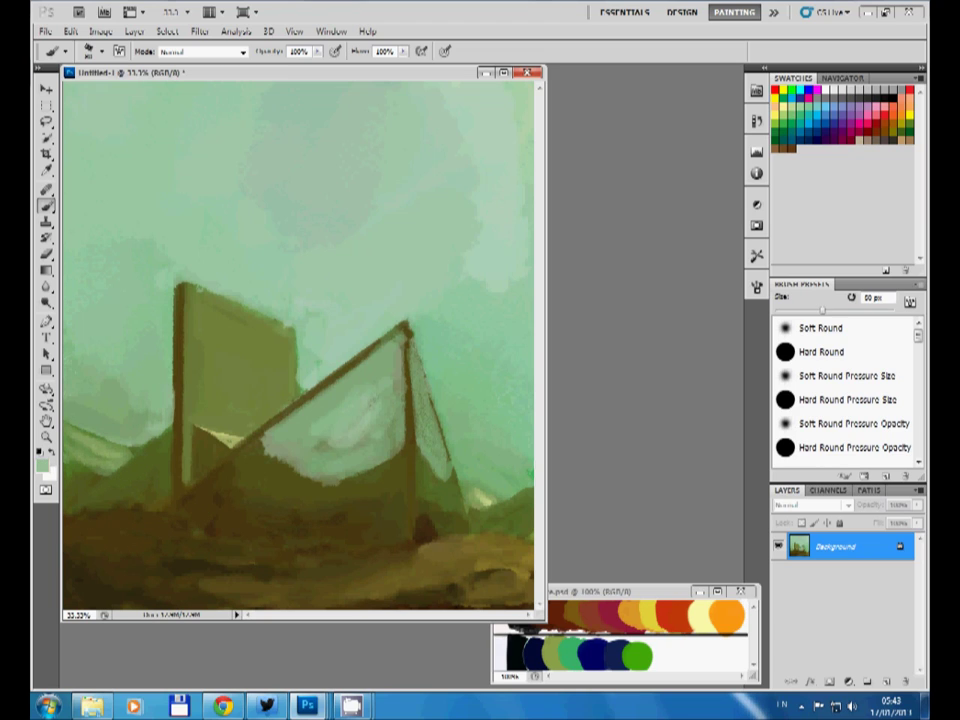
{"action": "left_click_drag", "start_coordinate": [355, 485], "coordinate": [400, 466]}
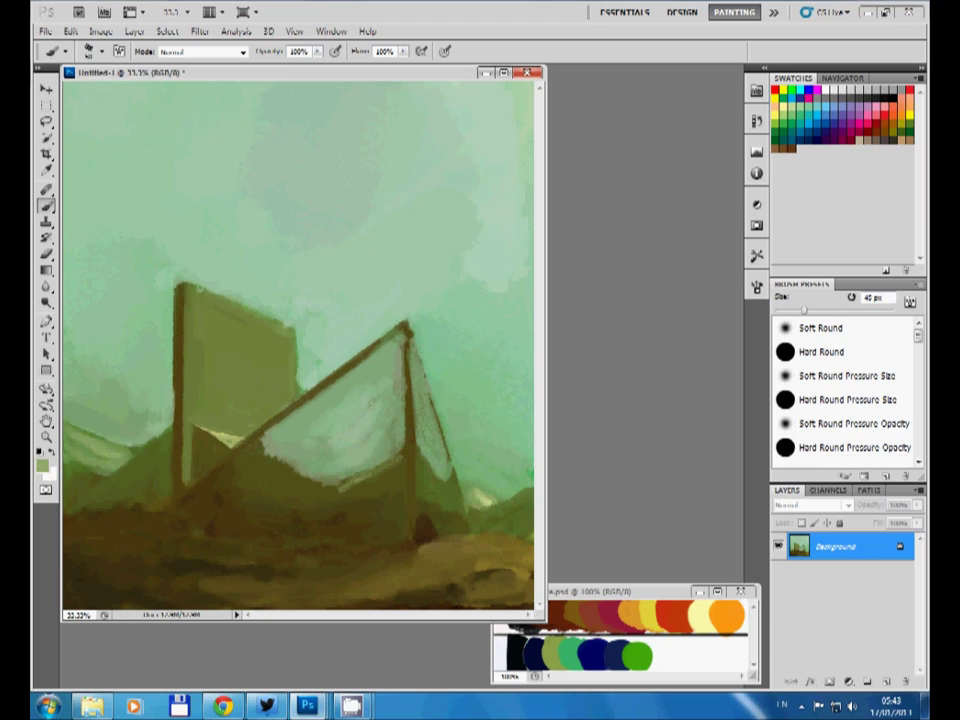
{"action": "key", "text": "bracketleft"}
Step: Sample dark olive and darken the net line below the right pole's top
{"action": "left_click", "coordinate": [340, 366], "text": "alt"}
{"action": "left_click", "coordinate": [330, 480], "text": "alt"}
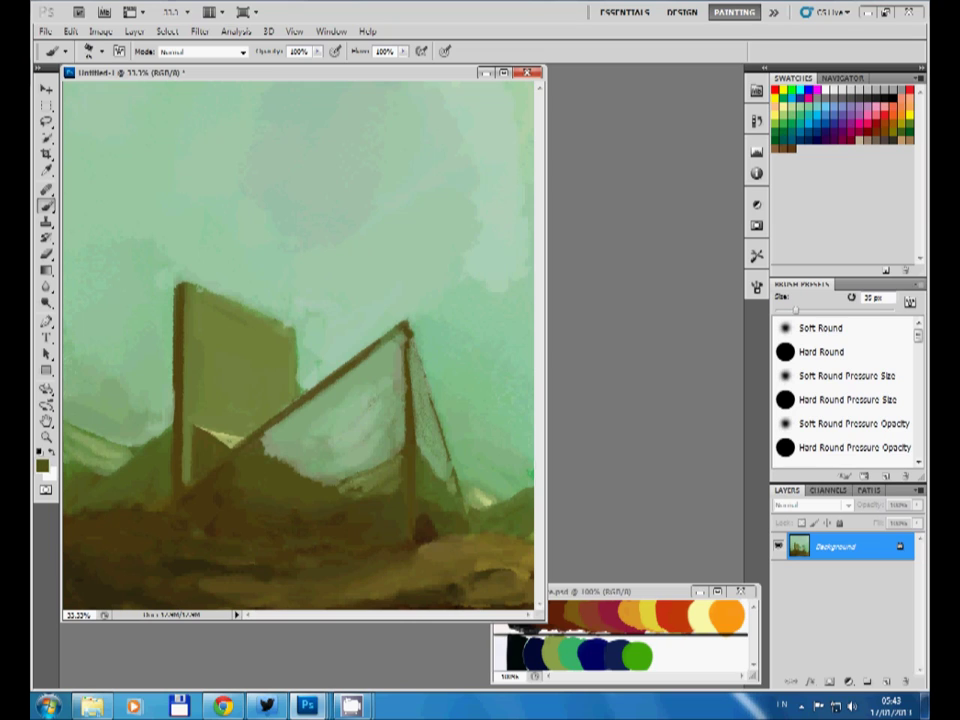
{"action": "left_click", "coordinate": [190, 333], "text": "alt"}
{"action": "left_click", "coordinate": [198, 328], "text": "alt"}
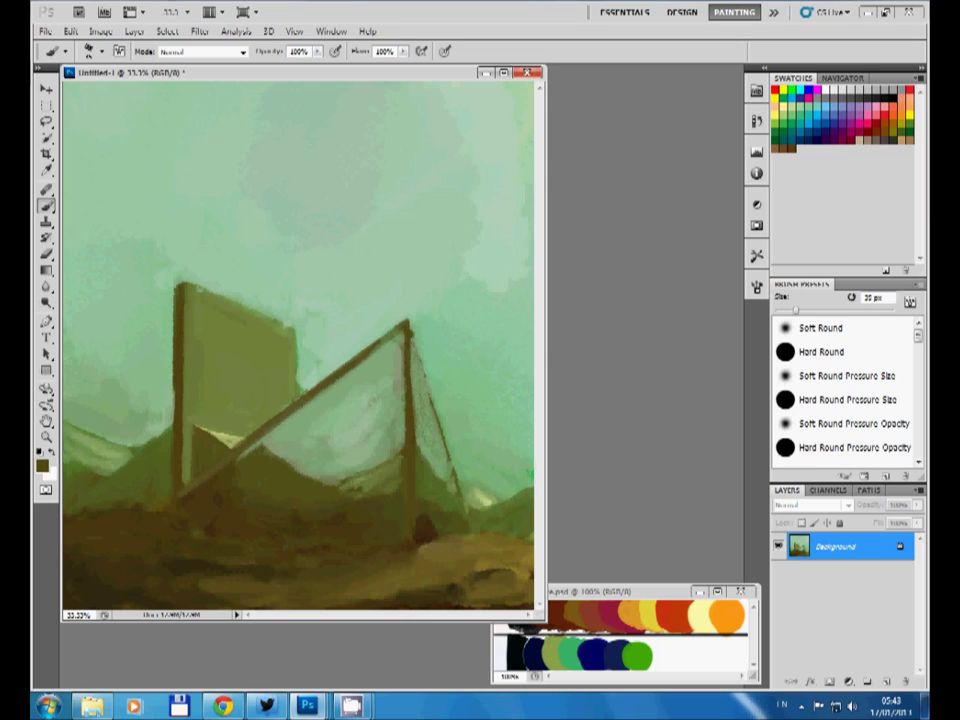
{"action": "left_click_drag", "start_coordinate": [410, 337], "coordinate": [428, 400]}
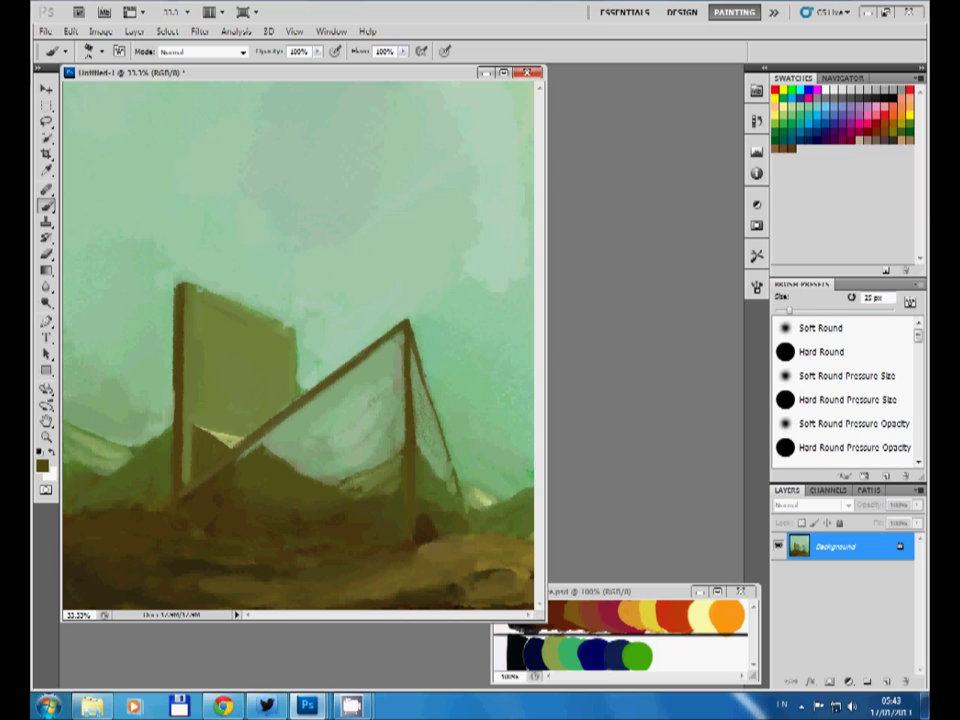
{"action": "key", "text": "bracketright"}
Step: Paint a white jet shape in the sky and cover the nearby dark streak with sky tone
{"action": "key", "text": "x"}
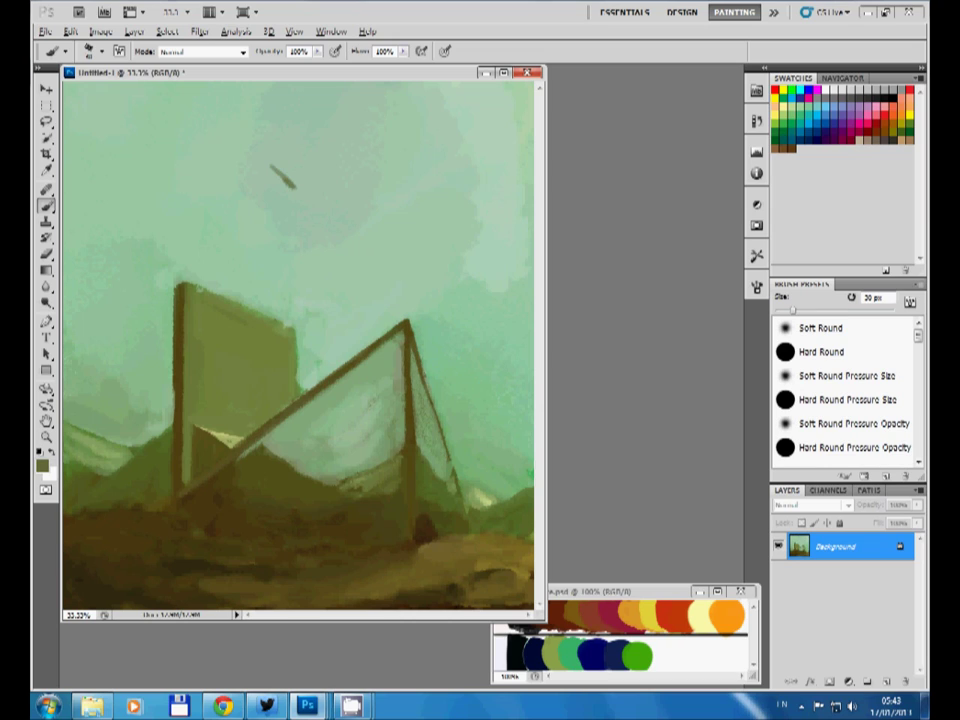
{"action": "left_click_drag", "start_coordinate": [271, 166], "coordinate": [297, 186]}
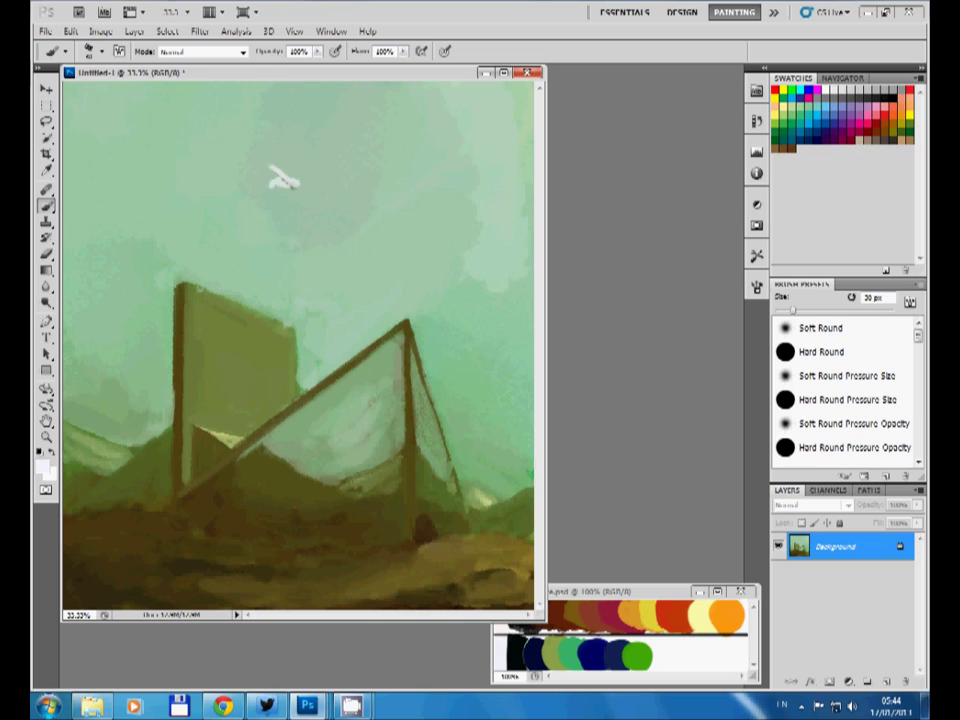
{"action": "left_click", "coordinate": [283, 180], "text": "alt"}
{"action": "key", "text": "x"}
{"action": "key", "text": "x"}
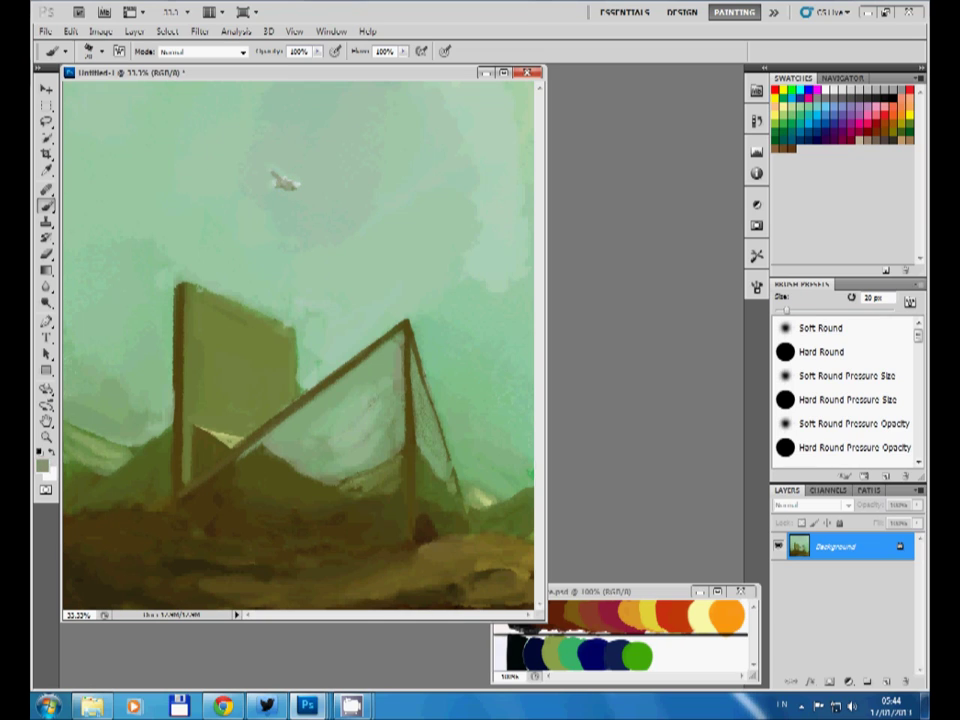
{"action": "key", "text": "x"}
{"action": "left_click_drag", "start_coordinate": [328, 192], "coordinate": [345, 208]}
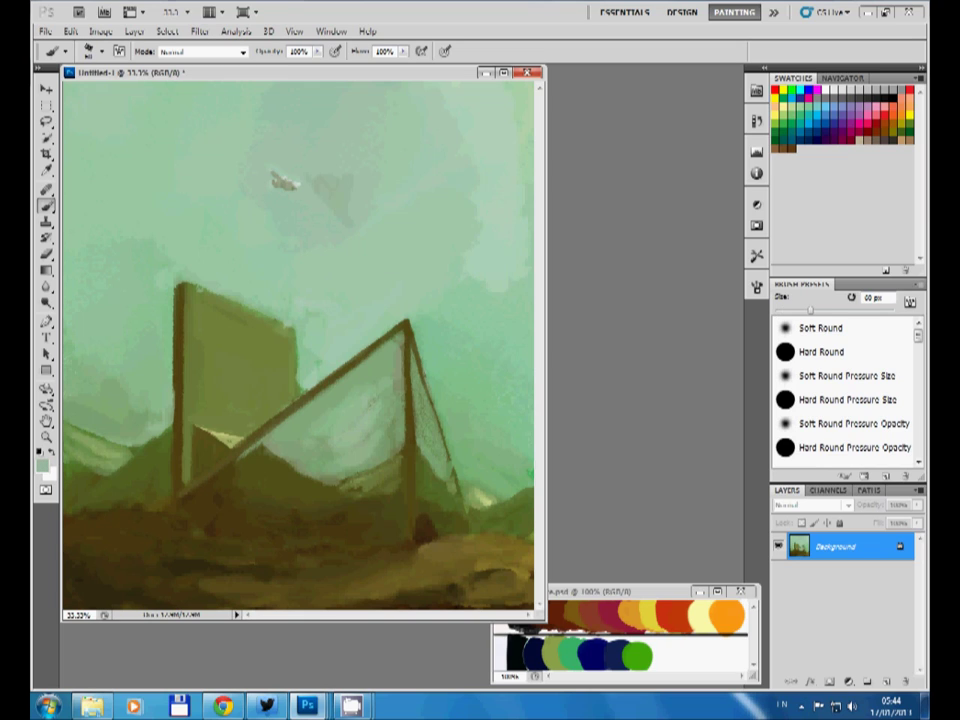
{"action": "left_click_drag", "start_coordinate": [272, 180], "coordinate": [292, 186]}
Step: Refine the small jet with olive and sky-green dabs using a smaller brush
{"action": "key", "text": "bracketleft"}
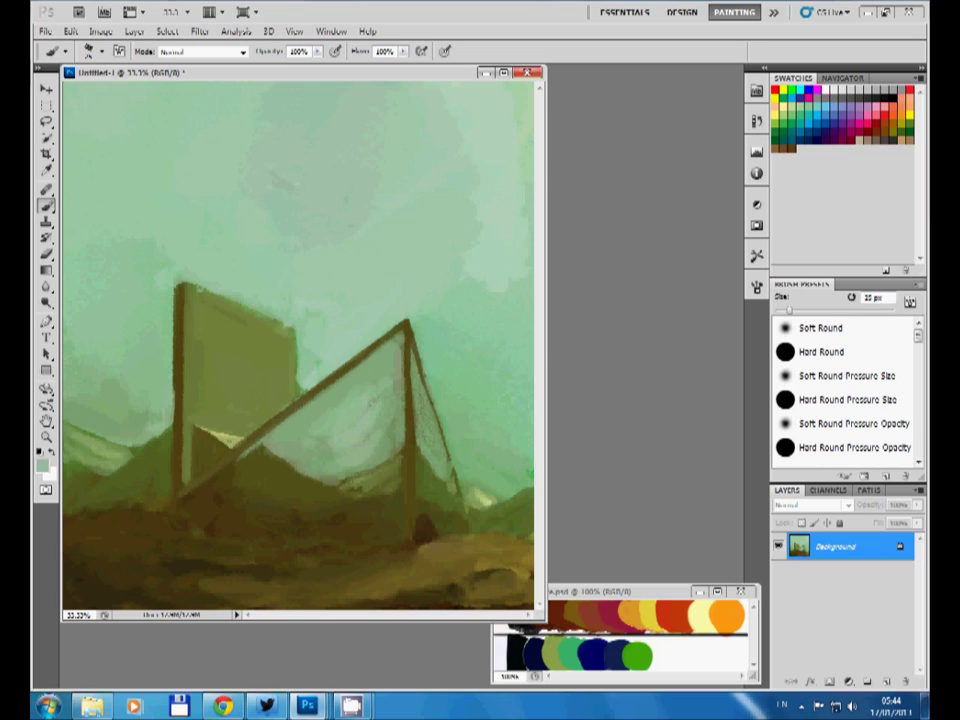
{"action": "left_click", "coordinate": [424, 527], "text": "alt"}
{"action": "left_click", "coordinate": [284, 180], "text": "alt"}
{"action": "left_click", "coordinate": [280, 176], "text": "alt"}
{"action": "left_click", "coordinate": [281, 183]}
{"action": "left_click", "coordinate": [284, 181], "text": "alt"}
Step: Sample pale near-white and pale green sky colours, swapping between olive and pale green
{"action": "left_click", "coordinate": [300, 120], "text": "alt"}
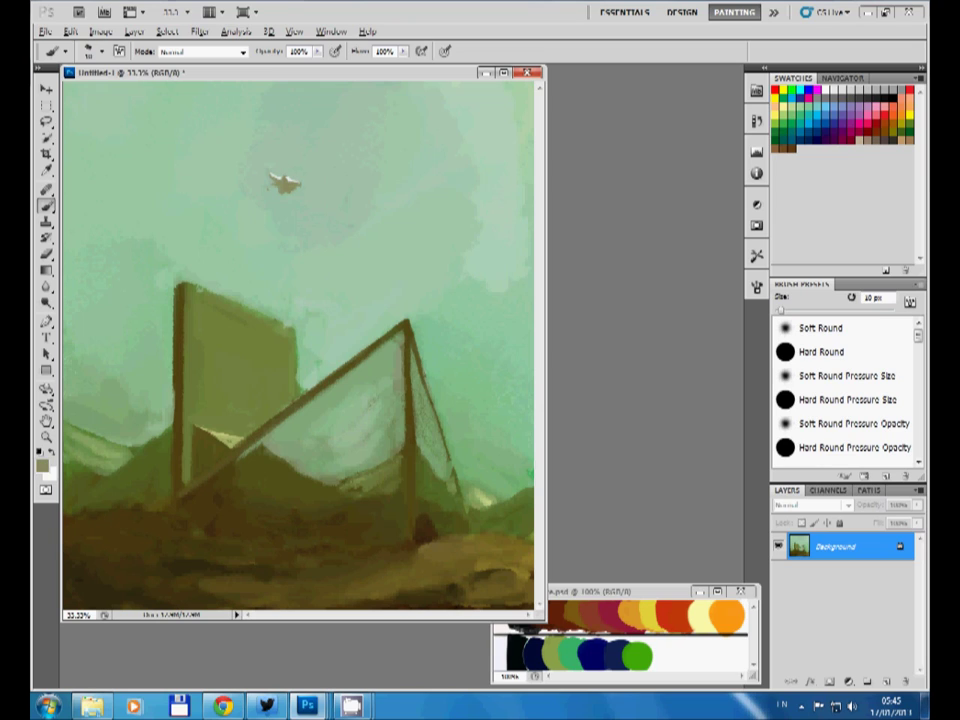
{"action": "key", "text": "x"}
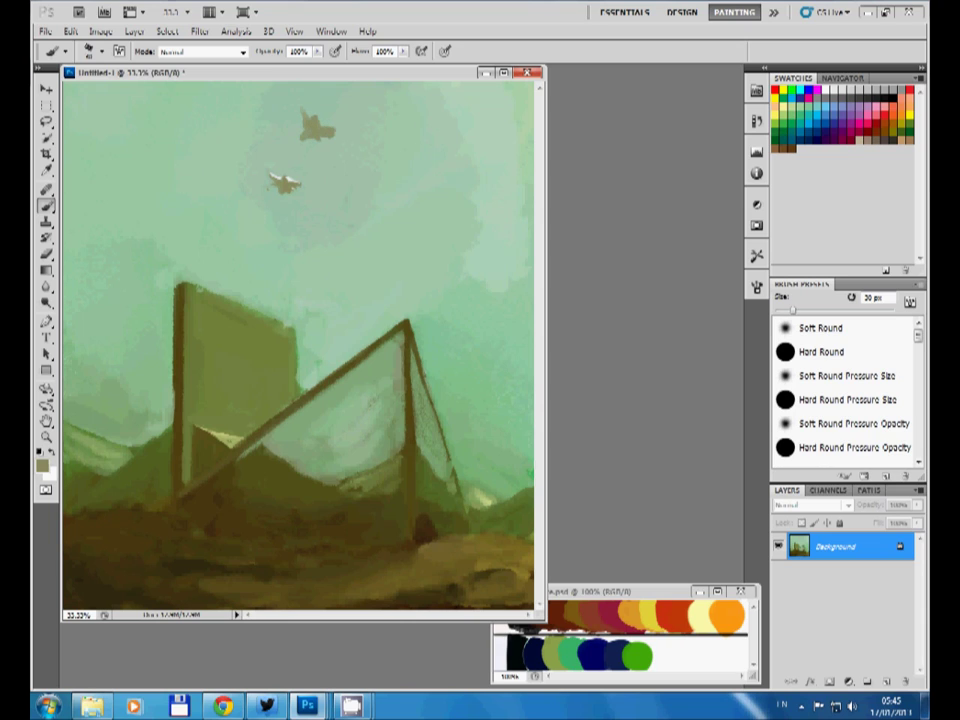
{"action": "left_click", "coordinate": [314, 147], "text": "alt"}
{"action": "key", "text": "x"}
{"action": "key", "text": "x"}
{"action": "key", "text": "x"}
{"action": "key", "text": "x"}
Step: Stroke diagonal contrails behind the upper and lower jets with a 40 px brush
{"action": "key", "text": "bracketright"}
{"action": "key", "text": "bracketright"}
{"action": "key", "text": "bracketright"}
{"action": "key", "text": "bracketleft"}
{"action": "key", "text": "bracketleft"}
{"action": "key", "text": "bracketleft"}
{"action": "key", "text": "bracketleft"}
{"action": "key", "text": "x"}
{"action": "key", "text": "bracketright"}
{"action": "key", "text": "bracketright"}
{"action": "left_click_drag", "start_coordinate": [330, 150], "coordinate": [440, 315]}
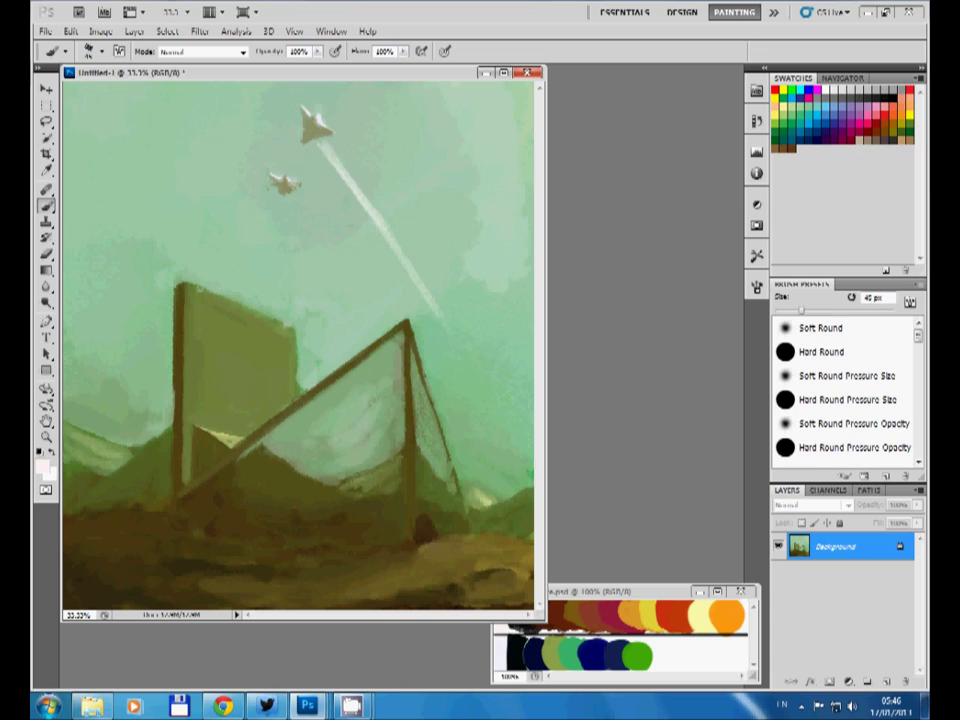
{"action": "left_click_drag", "start_coordinate": [298, 198], "coordinate": [400, 300]}
Step: Soften the contrails with a 300 px brush and repaint the lower contrail at 125 px
{"action": "key", "text": "bracketright"}
{"action": "key", "text": "bracketright"}
{"action": "key", "text": "bracketright"}
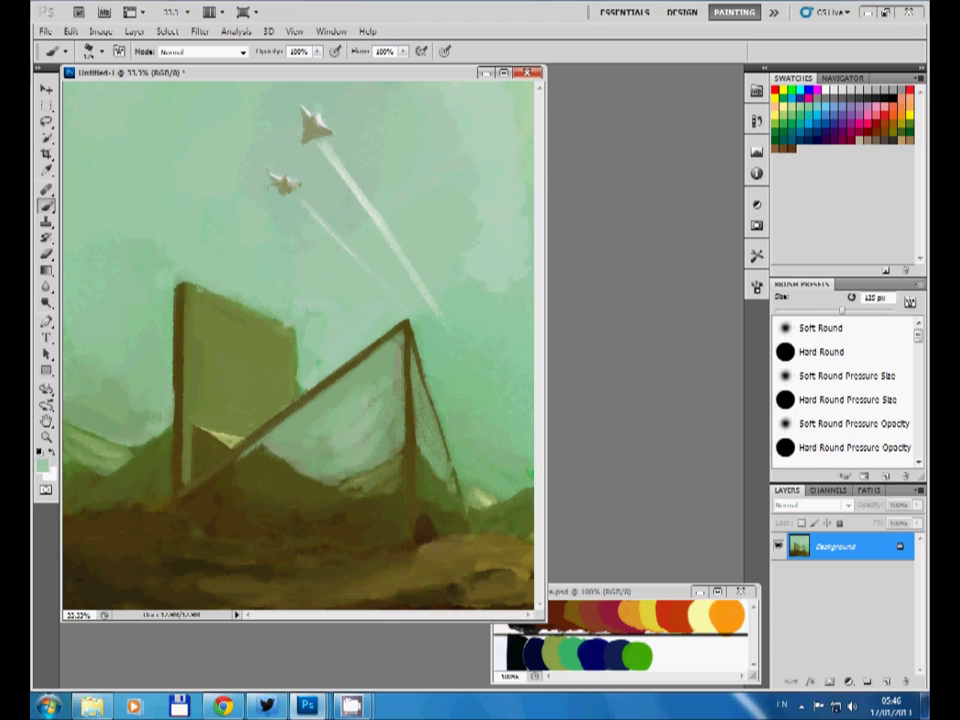
{"action": "left_click_drag", "start_coordinate": [330, 150], "coordinate": [420, 290]}
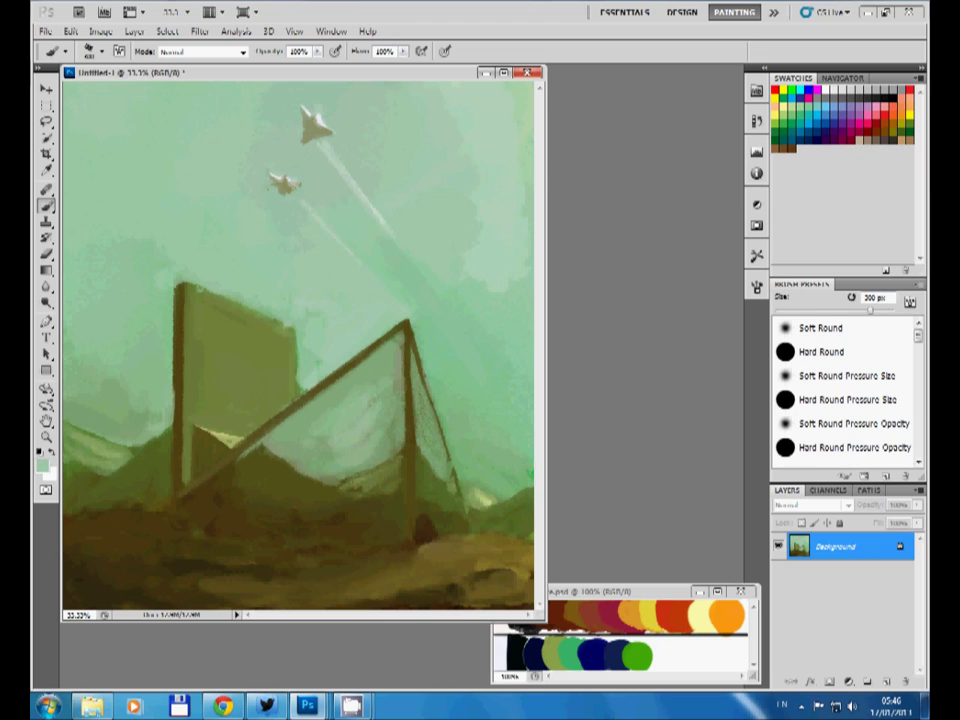
{"action": "key", "text": "bracketleft"}
{"action": "key", "text": "bracketleft"}
{"action": "key", "text": "bracketleft"}
{"action": "left_click_drag", "start_coordinate": [300, 198], "coordinate": [356, 266]}
{"action": "key", "text": "bracketright"}
{"action": "key", "text": "bracketright"}
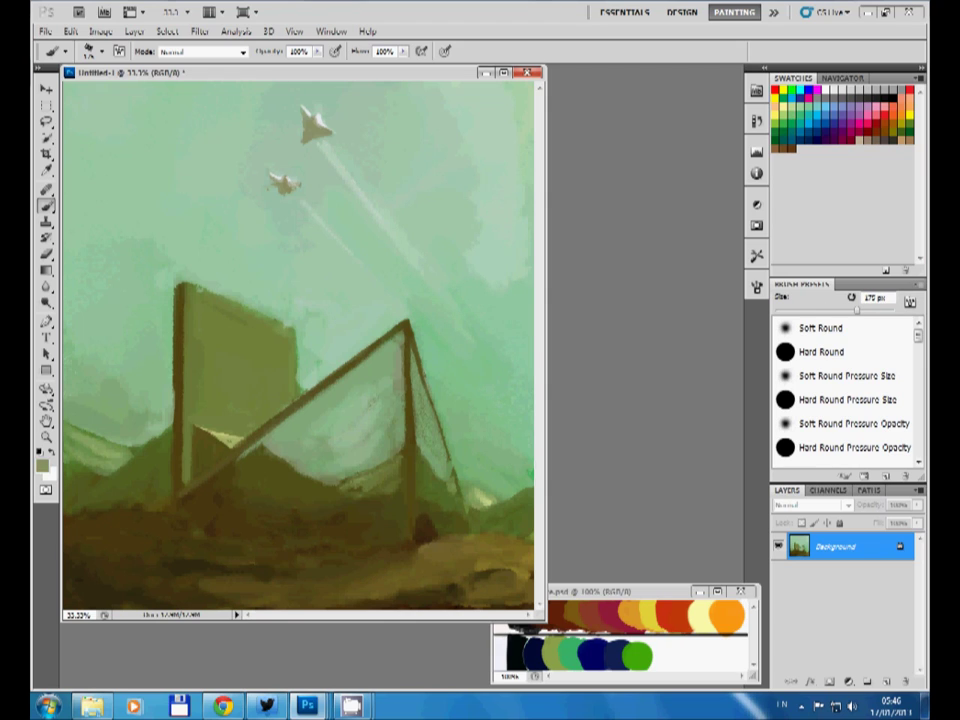
{"action": "key", "text": "bracketleft"}
{"action": "key", "text": "bracketleft"}
{"action": "key", "text": "bracketleft"}
{"action": "key", "text": "bracketleft"}
{"action": "key", "text": "bracketleft"}
Step: Sample sky, near-white and olive colours, ending with near-white as the paint colour
{"action": "left_click", "coordinate": [110, 440], "text": "alt"}
{"action": "left_click", "coordinate": [317, 118], "text": "alt"}
{"action": "left_click", "coordinate": [313, 125], "text": "alt"}
{"action": "left_click", "coordinate": [235, 340], "text": "alt"}
{"action": "key", "text": "x"}
{"action": "key", "text": "x"}
Step: Cover the old contrails with sky green and brush a thinner white contrail from the upper jet
{"action": "left_click", "coordinate": [351, 163], "text": "alt"}
{"action": "left_click_drag", "start_coordinate": [325, 135], "coordinate": [450, 285]}
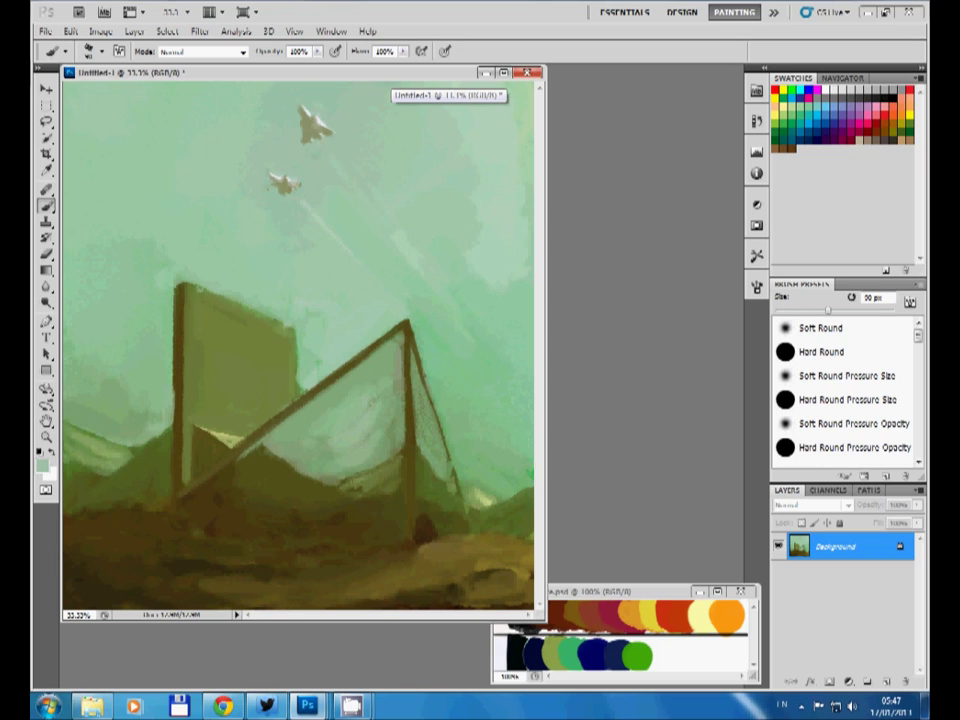
{"action": "key", "text": "x"}
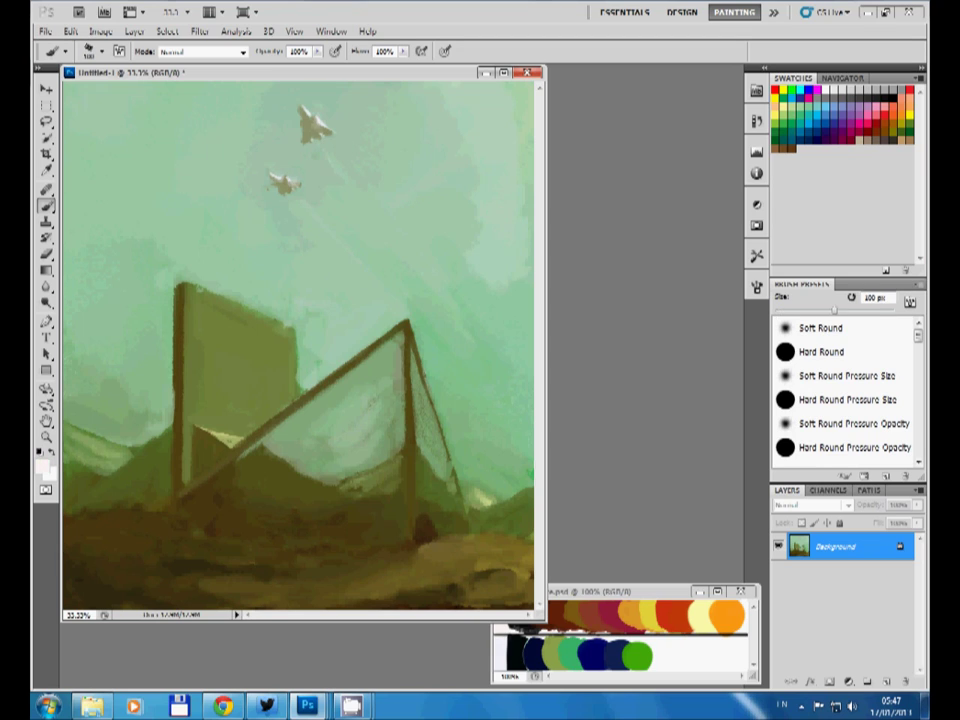
{"action": "left_click_drag", "start_coordinate": [322, 138], "coordinate": [362, 212]}
{"action": "key", "text": "bracketleft"}
{"action": "mouse_move", "coordinate": [325, 140]}
{"action": "left_mouse_down"}
{"action": "mouse_move", "coordinate": [390, 240]}
{"action": "mouse_move", "coordinate": [465, 250]}
{"action": "left_mouse_up"}
{"action": "key", "text": "bracketright"}
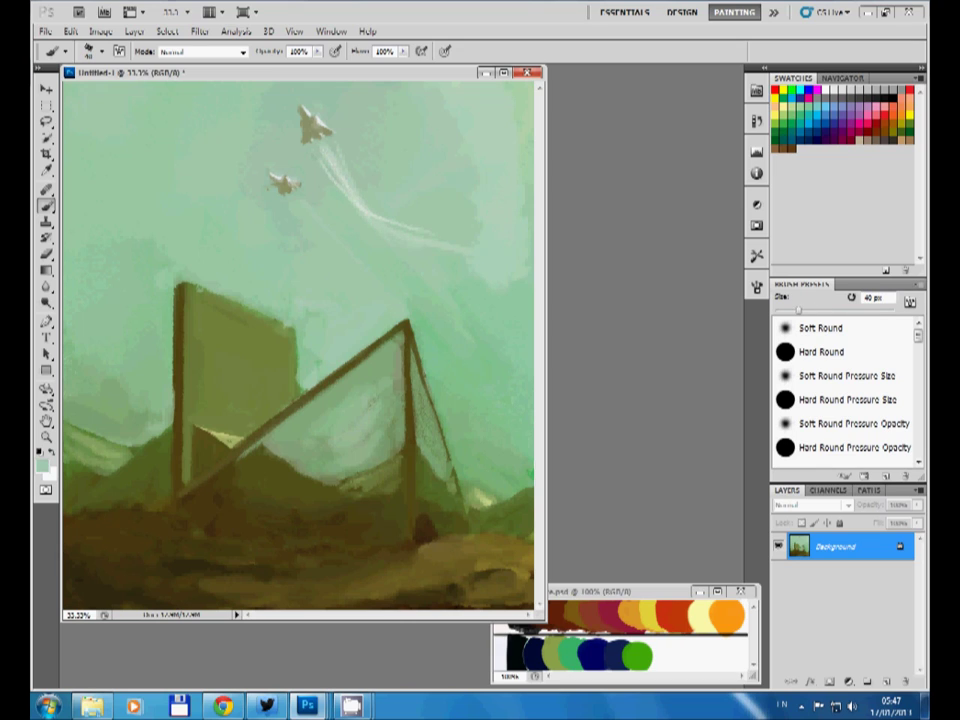
Step: Undo the curved strokes and paint straight white contrails behind both jets with a 40 px brush
{"action": "key", "text": "ctrl+alt+z"}
{"action": "key", "text": "ctrl+alt+z"}
{"action": "key", "text": "ctrl+alt+z"}
{"action": "key", "text": "bracketright"}
{"action": "key", "text": "bracketright"}
{"action": "key", "text": "bracketright"}
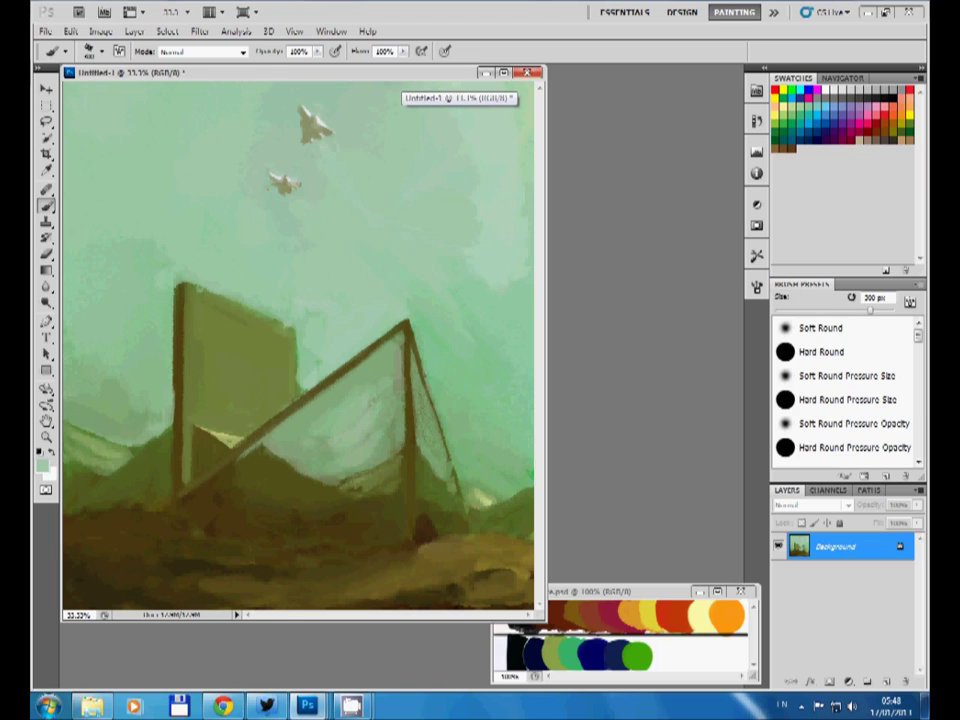
{"action": "key", "text": "bracketleft"}
{"action": "key", "text": "bracketleft"}
{"action": "key", "text": "bracketleft"}
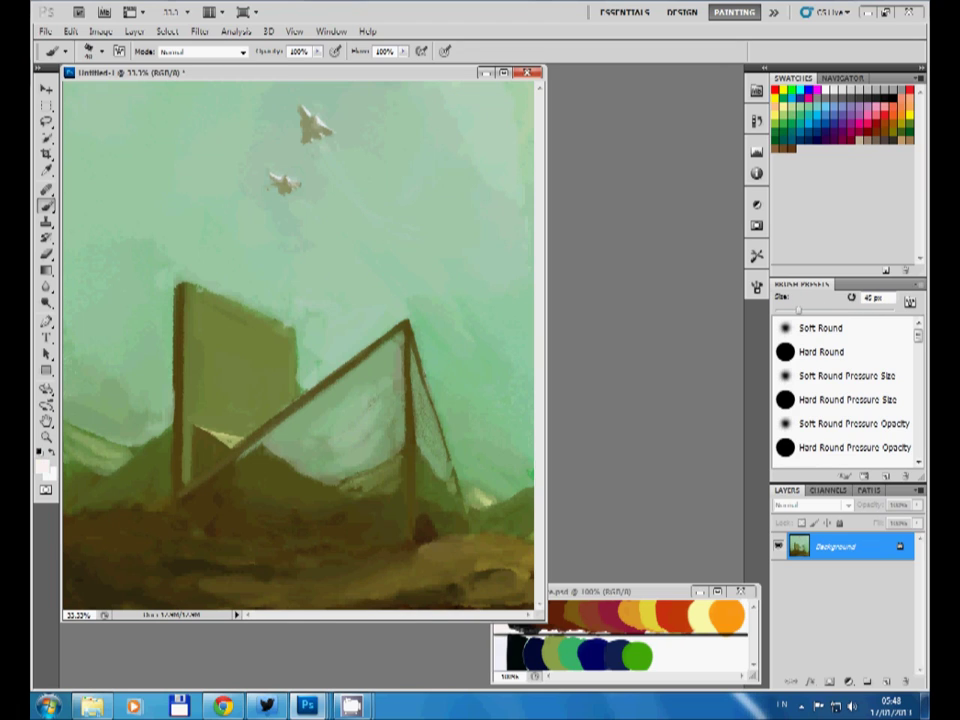
{"action": "left_click_drag", "start_coordinate": [295, 195], "coordinate": [385, 268]}
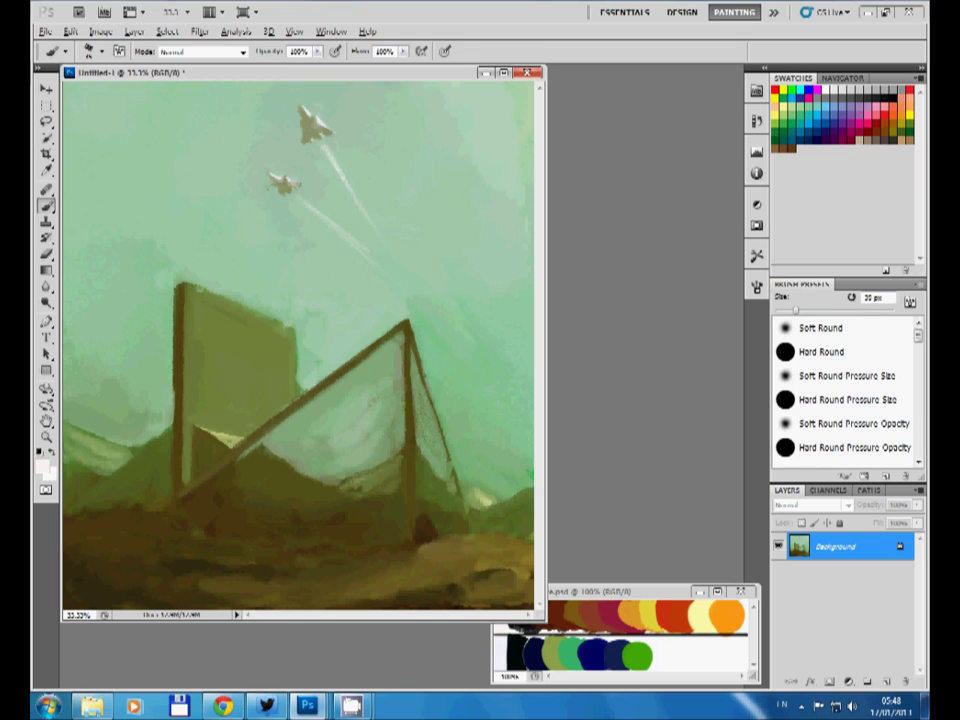
{"action": "key", "text": "bracketleft"}
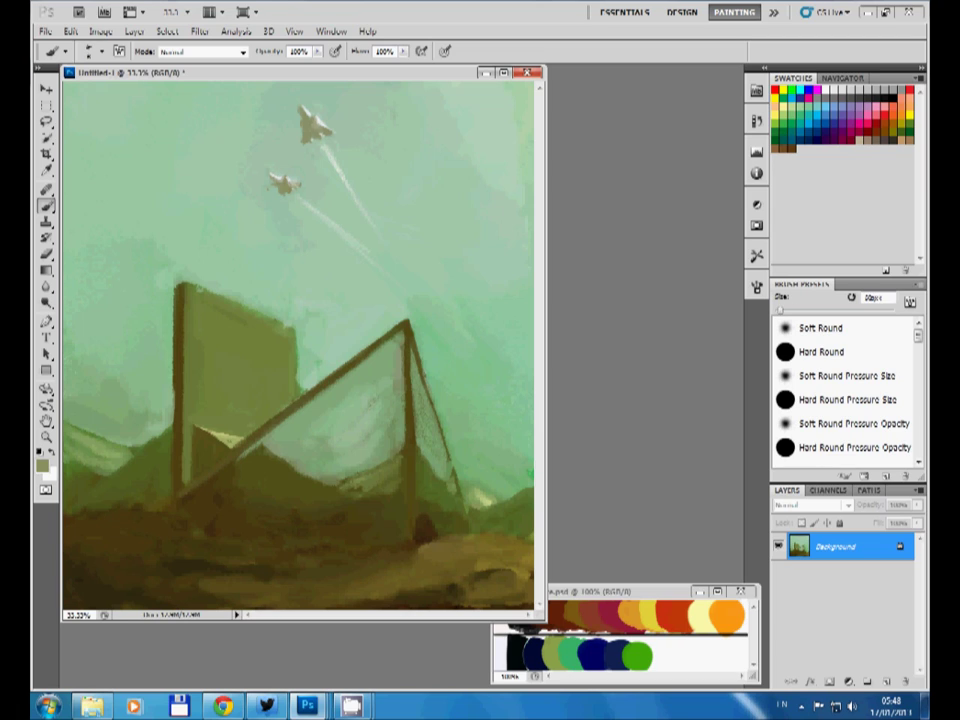
{"action": "key", "text": "bracketleft"}
{"action": "key", "text": "x"}
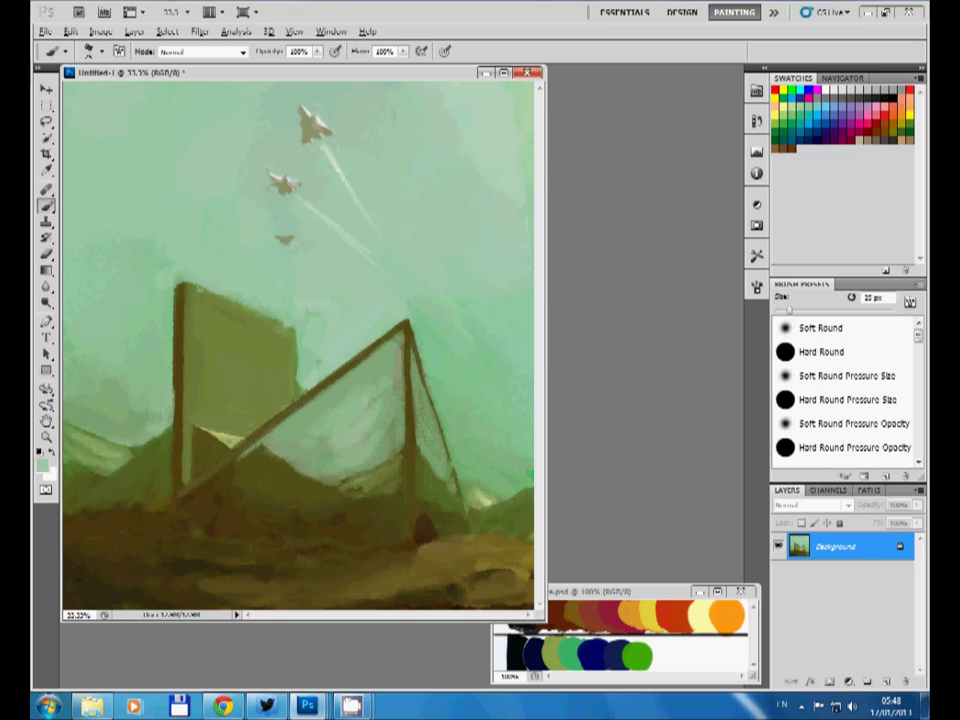
{"action": "key", "text": "bracketleft"}
{"action": "key", "text": "bracketleft"}
{"action": "key", "text": "bracketleft"}
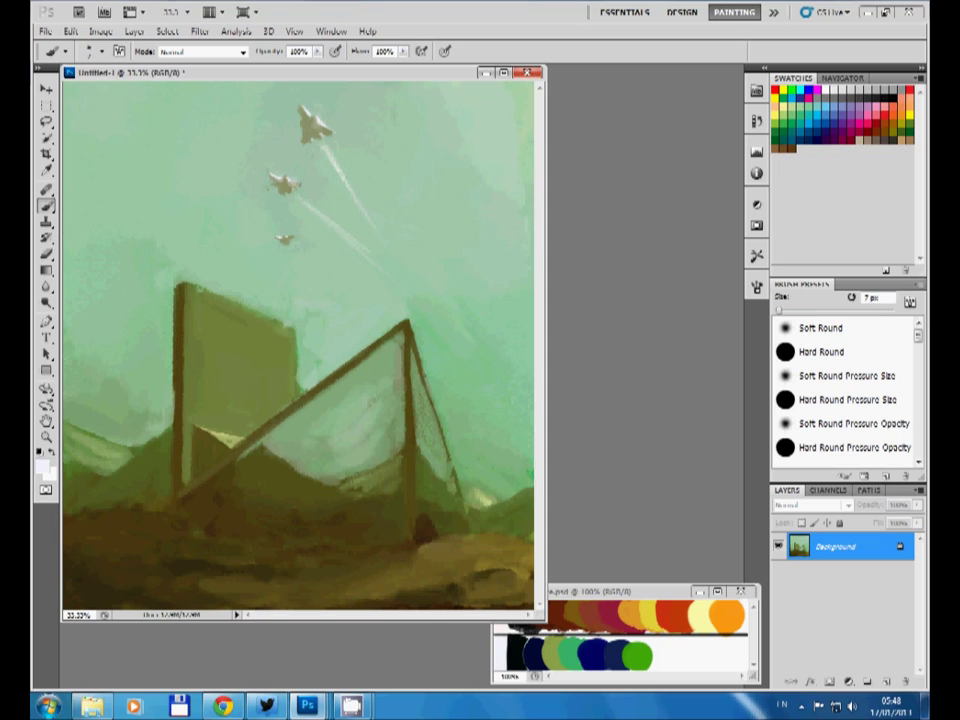
Step: Remove the tiny third jet and paint a dark brown post left of the frame
{"action": "key", "text": "ctrl+z"}
{"action": "key", "text": "bracketright"}
{"action": "key", "text": "bracketright"}
{"action": "key", "text": "bracketright"}
{"action": "key", "text": "x"}
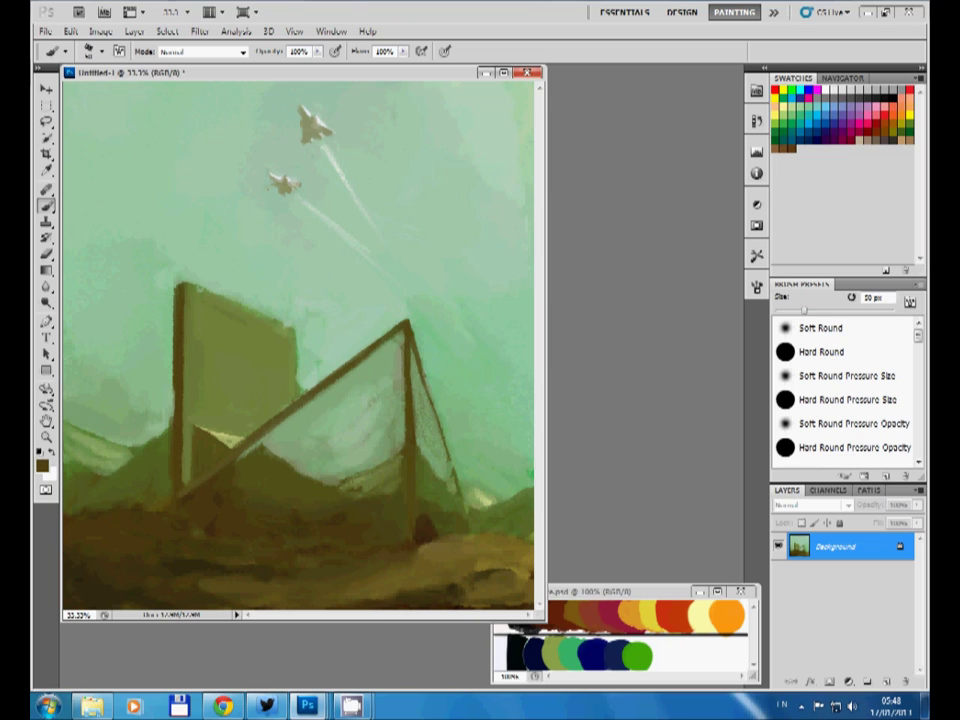
{"action": "left_click_drag", "start_coordinate": [166, 408], "coordinate": [166, 498]}
Step: Add a dark olive-brown edge along the left post using a 30 px brush
{"action": "left_click", "coordinate": [124, 315], "text": "alt"}
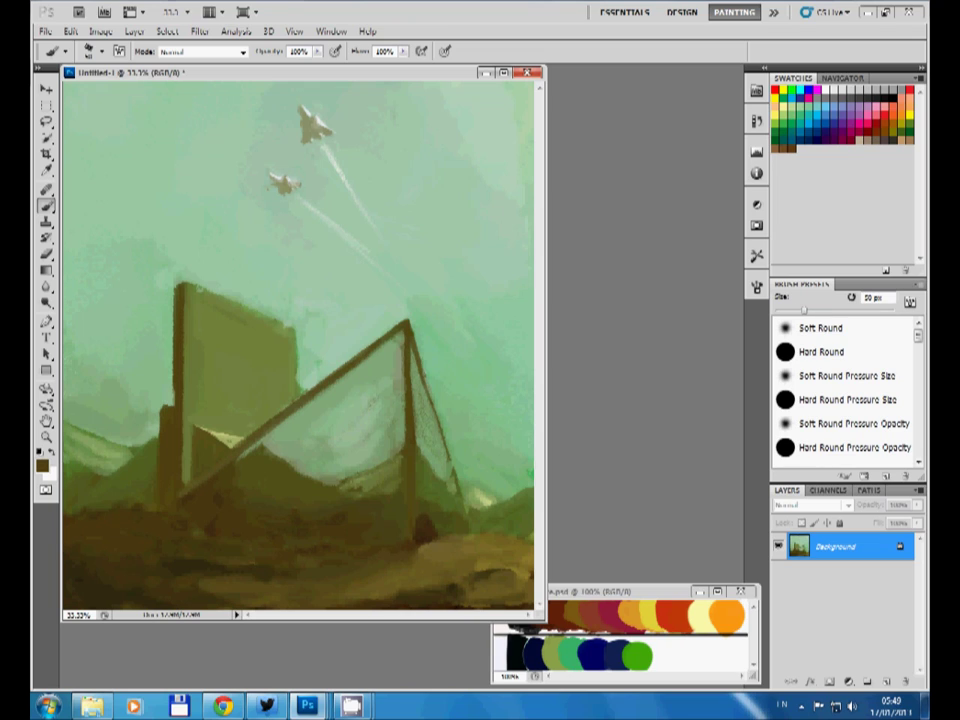
{"action": "key", "text": "bracketleft"}
{"action": "key", "text": "bracketleft"}
{"action": "left_click", "coordinate": [160, 328], "text": "alt"}
{"action": "left_click", "coordinate": [172, 330], "text": "alt"}
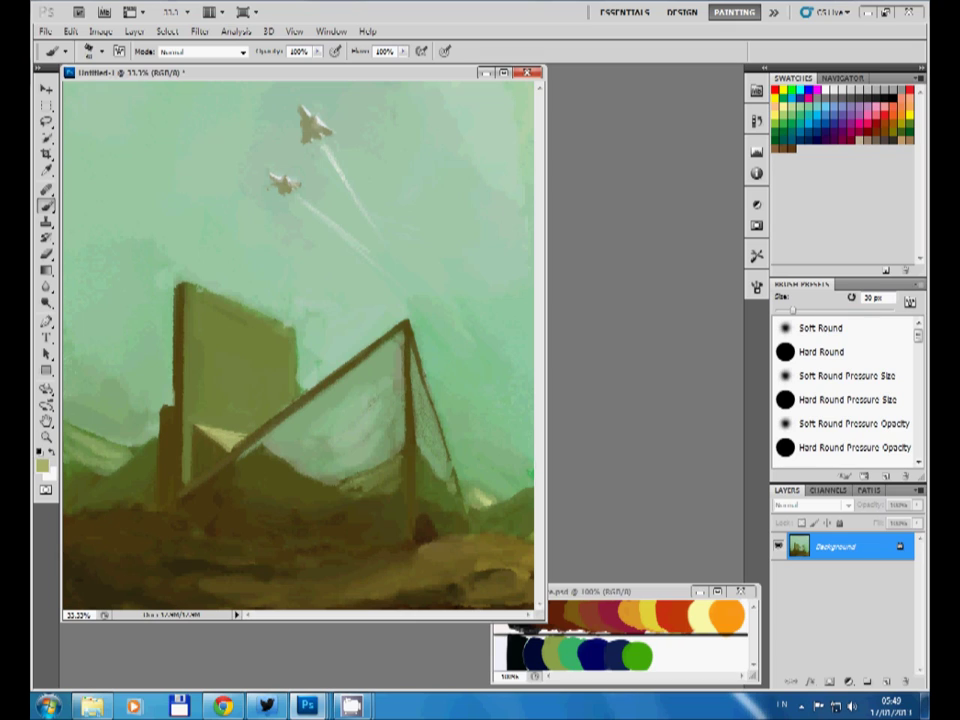
{"action": "left_click_drag", "start_coordinate": [171, 290], "coordinate": [170, 400]}
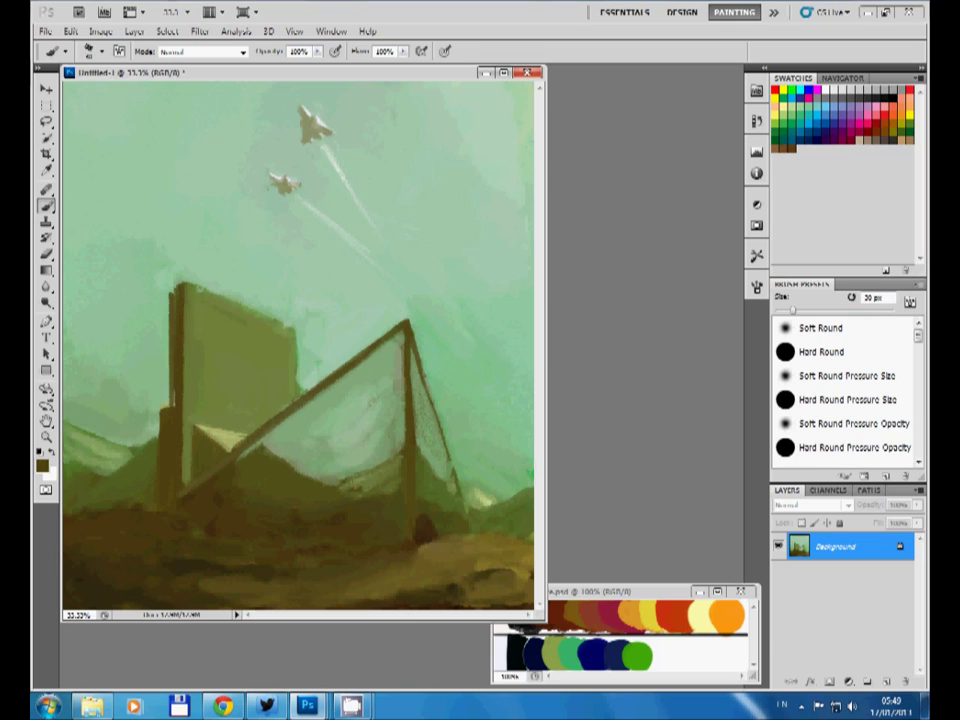
Step: Paint dark olive-brown over the dark blob on the ground with a 60 px brush
{"action": "left_click", "coordinate": [125, 440], "text": "alt"}
{"action": "key", "text": "bracketright"}
{"action": "key", "text": "bracketright"}
{"action": "key", "text": "bracketright"}
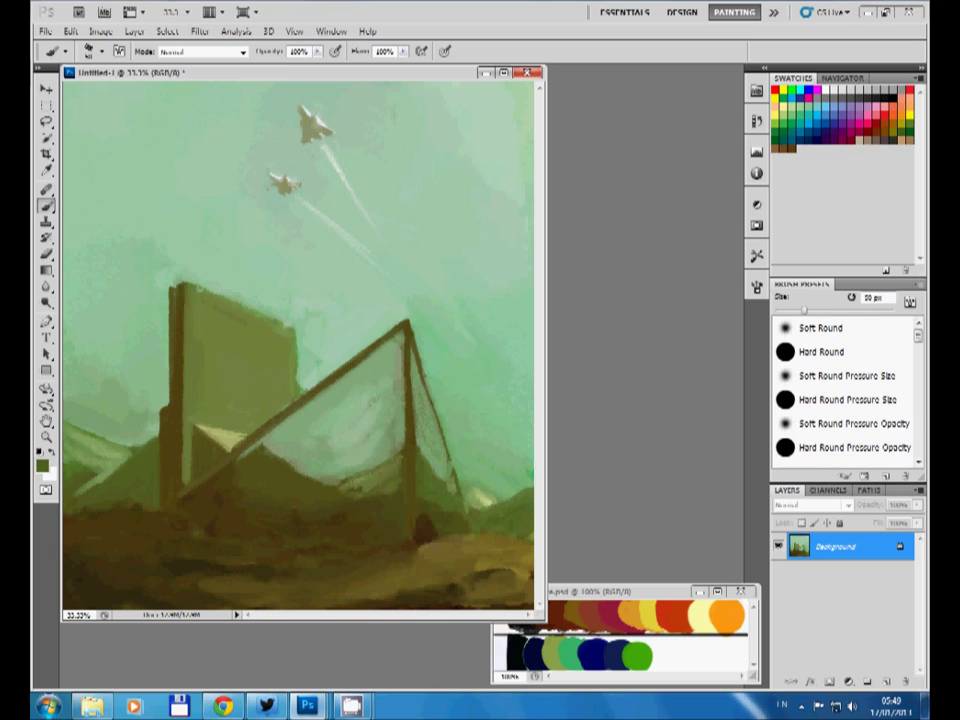
{"action": "left_click", "coordinate": [88, 352], "text": "alt"}
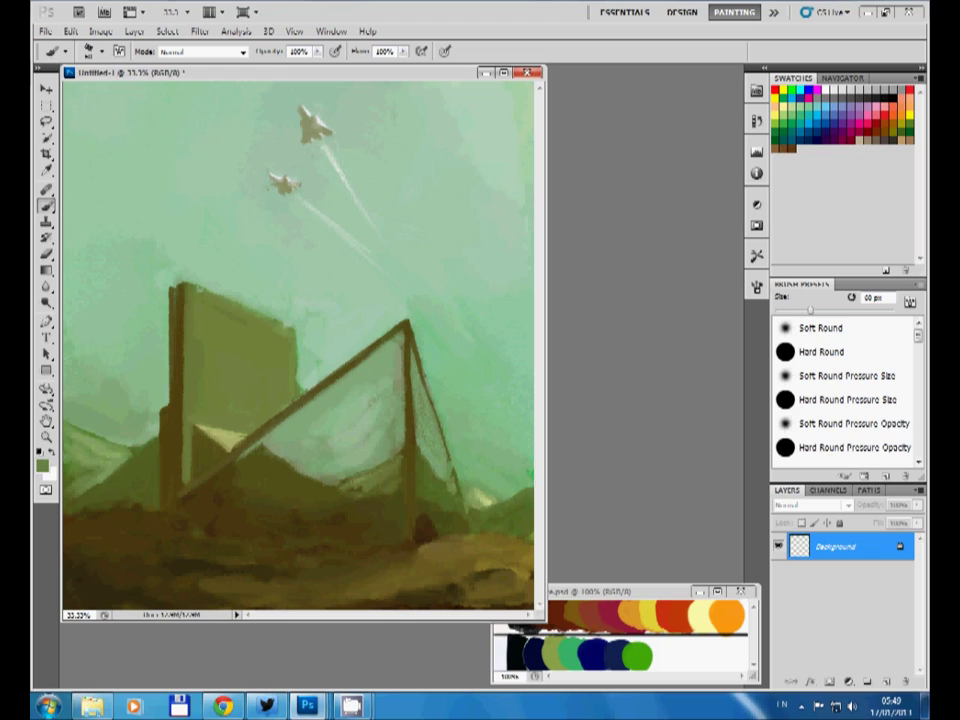
{"action": "left_click", "coordinate": [423, 526], "text": "alt"}
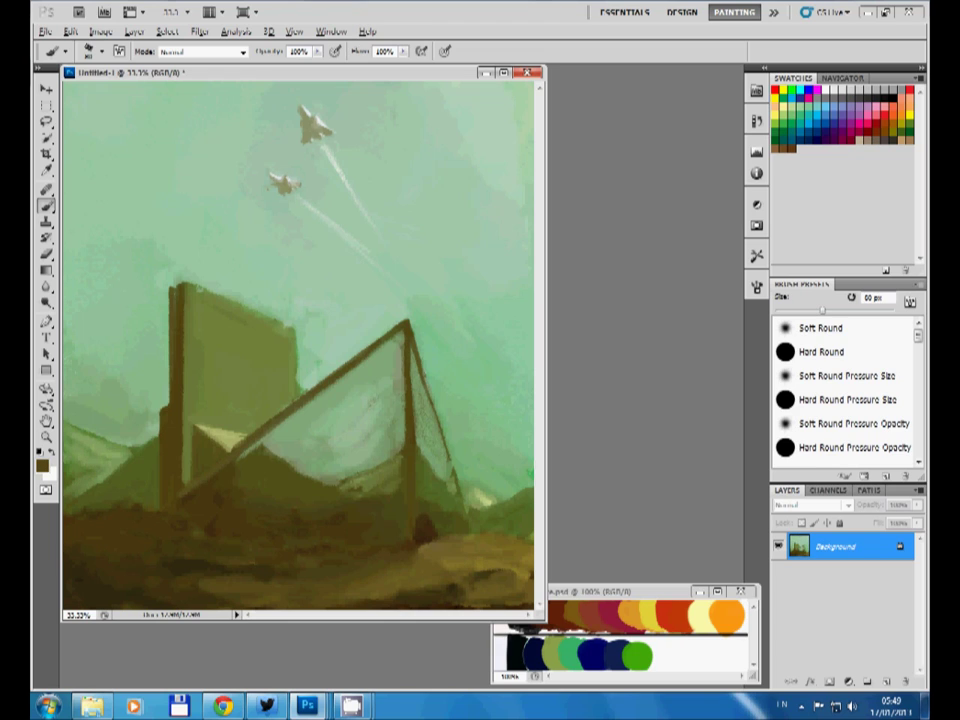
{"action": "left_click_drag", "start_coordinate": [418, 520], "coordinate": [465, 578]}
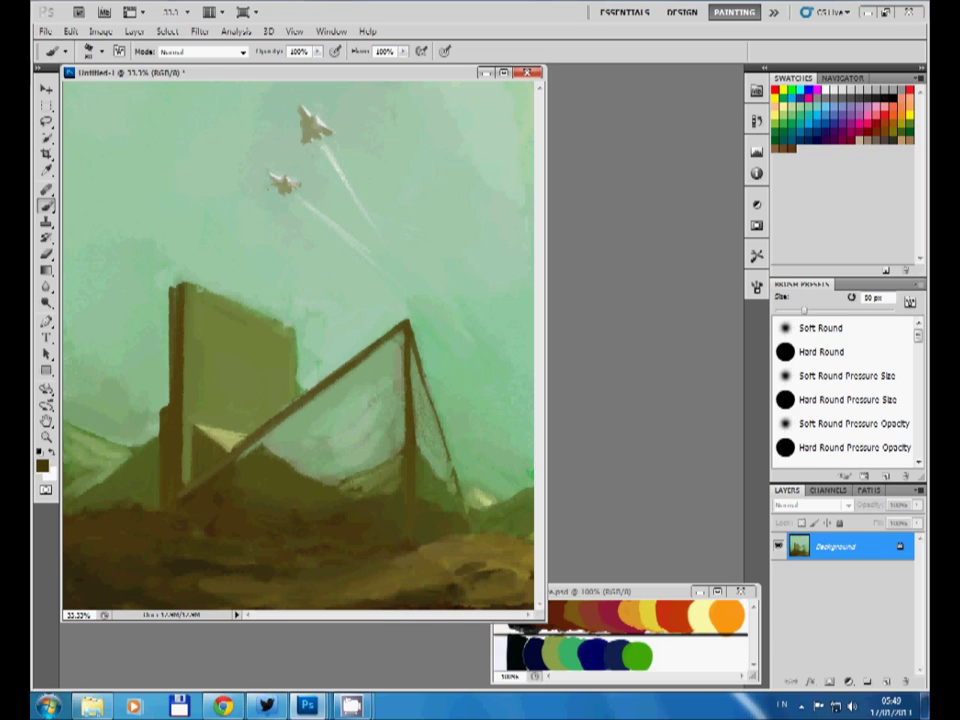
Step: Add short green strokes and a darker brown stroke along the lower-right ground
{"action": "key", "text": "bracketleft"}
{"action": "key", "text": "bracketleft"}
{"action": "key", "text": "bracketleft"}
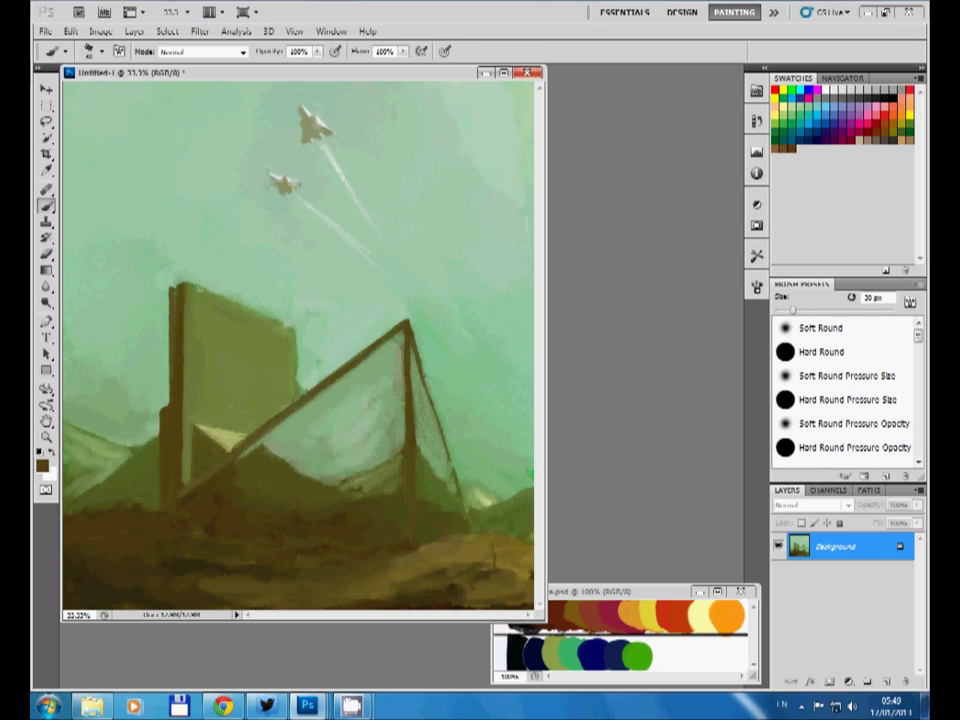
{"action": "left_click", "coordinate": [637, 655], "text": "alt"}
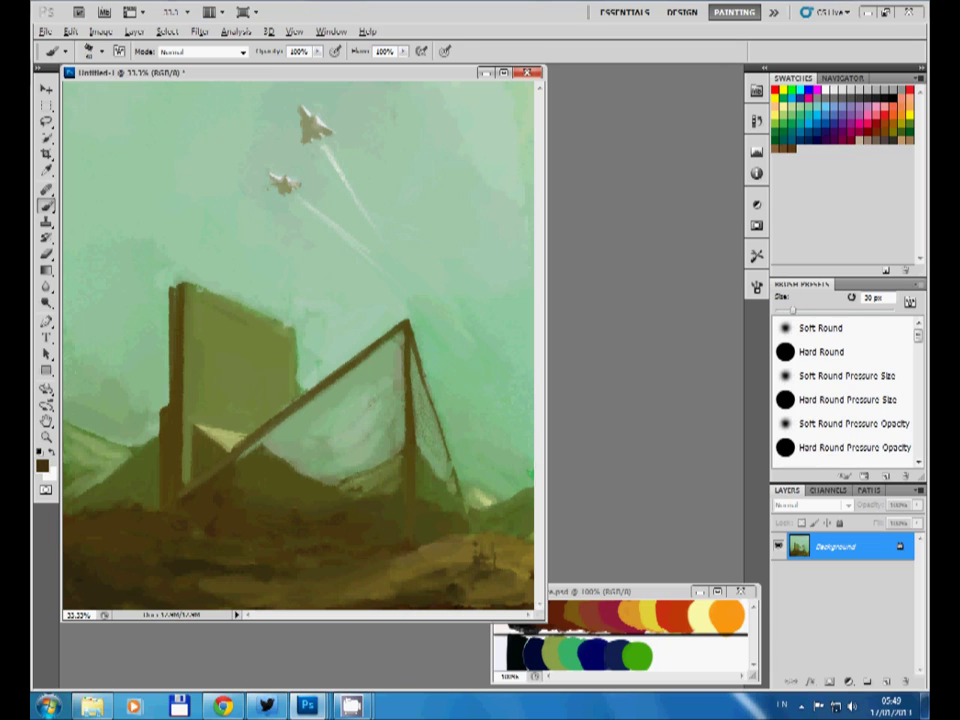
{"action": "left_click", "coordinate": [481, 566], "text": "alt"}
{"action": "mouse_move", "coordinate": [476, 550]}
{"action": "left_mouse_down"}
{"action": "mouse_move", "coordinate": [481, 574]}
{"action": "mouse_move", "coordinate": [516, 554]}
{"action": "left_mouse_up"}
{"action": "key", "text": "bracketright"}
{"action": "key", "text": "bracketright"}
{"action": "key", "text": "bracketright"}
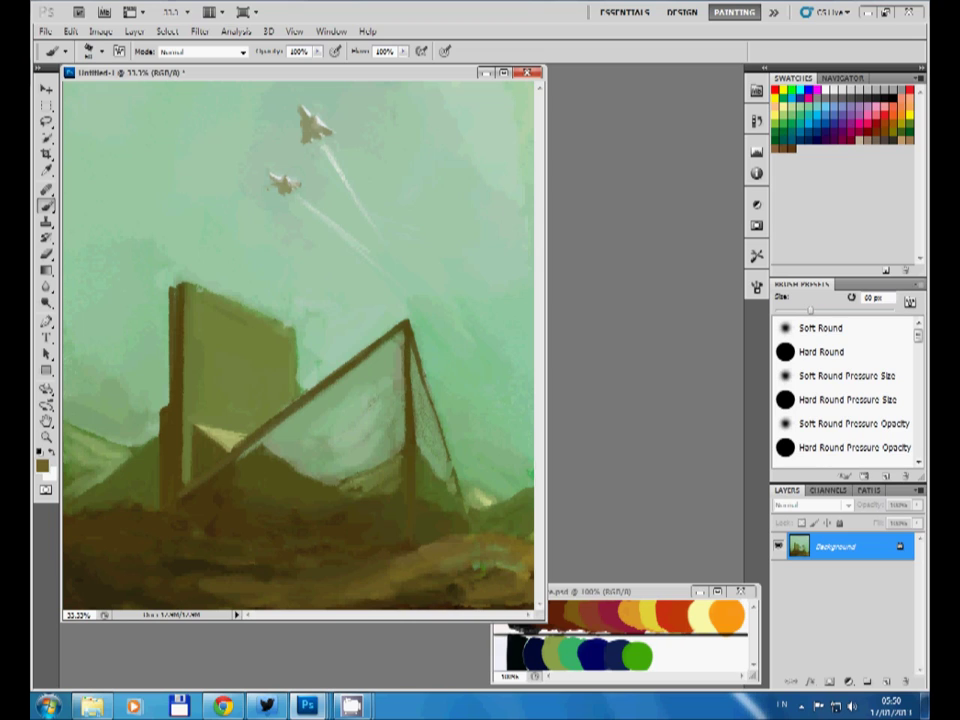
{"action": "left_click_drag", "start_coordinate": [430, 580], "coordinate": [495, 577]}
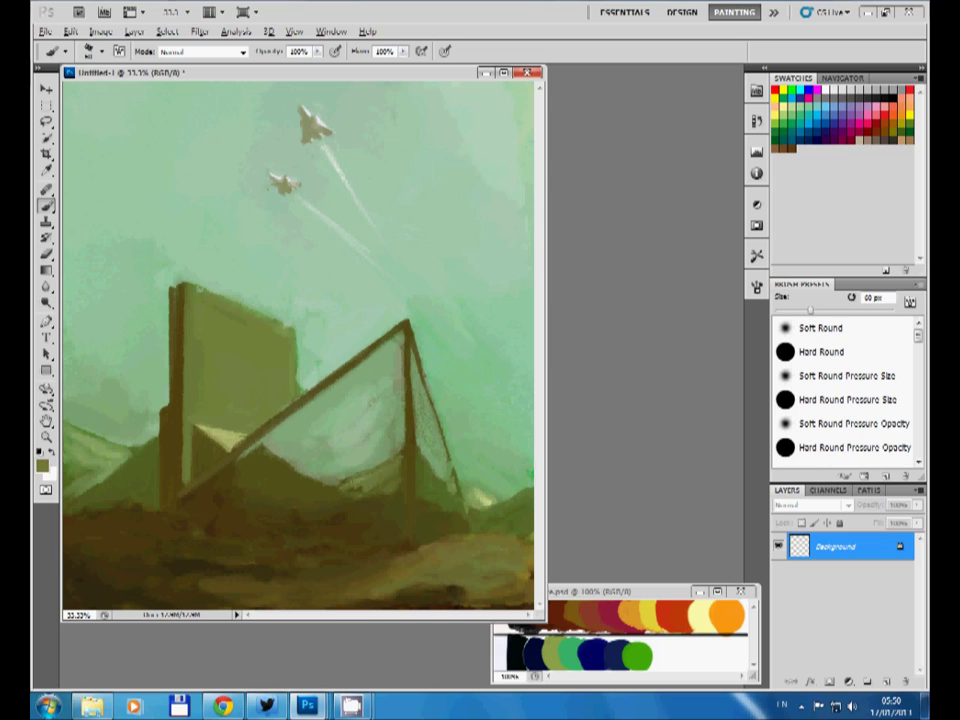
Step: Paint a dark brown stroke and light streaks across the lower-left ground
{"action": "left_click_drag", "start_coordinate": [130, 552], "coordinate": [250, 540]}
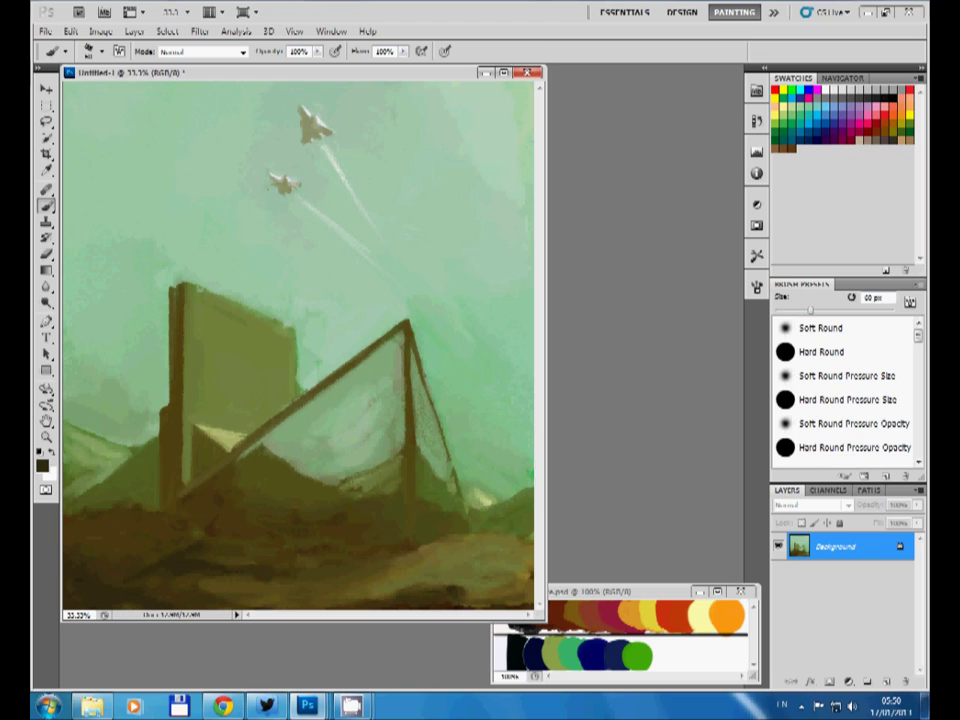
{"action": "key", "text": "bracketright"}
{"action": "key", "text": "x"}
{"action": "mouse_move", "coordinate": [120, 572]}
{"action": "left_mouse_down"}
{"action": "mouse_move", "coordinate": [185, 546]}
{"action": "mouse_move", "coordinate": [95, 596]}
{"action": "left_mouse_up"}
Step: Lay a wide grey-brown band across the lower ground, then cover the light streak with darker brown
{"action": "key", "text": "bracketleft"}
{"action": "left_click_drag", "start_coordinate": [200, 546], "coordinate": [90, 600]}
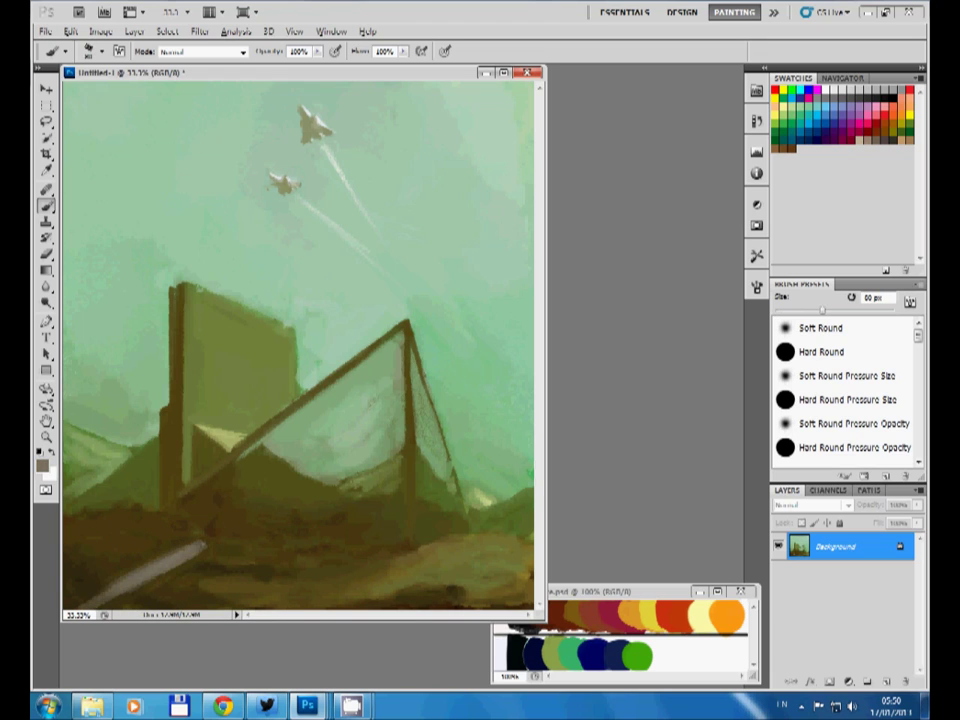
{"action": "key", "text": "bracketright"}
{"action": "key", "text": "bracketright"}
{"action": "key", "text": "bracketright"}
{"action": "mouse_move", "coordinate": [420, 575]}
{"action": "left_mouse_down"}
{"action": "mouse_move", "coordinate": [75, 585]}
{"action": "mouse_move", "coordinate": [200, 545]}
{"action": "left_mouse_up"}
{"action": "left_click", "coordinate": [140, 530], "text": "alt"}
{"action": "mouse_move", "coordinate": [150, 590]}
{"action": "left_mouse_down"}
{"action": "mouse_move", "coordinate": [370, 575]}
{"action": "mouse_move", "coordinate": [285, 585]}
{"action": "left_mouse_up"}
Step: Paint dark brown and lighter olive horizontal strokes over the lower-left ground
{"action": "key", "text": "bracketleft"}
{"action": "key", "text": "bracketleft"}
{"action": "key", "text": "bracketleft"}
{"action": "left_click", "coordinate": [200, 560], "text": "alt"}
{"action": "left_click_drag", "start_coordinate": [354, 580], "coordinate": [213, 592]}
{"action": "left_click_drag", "start_coordinate": [304, 570], "coordinate": [95, 605]}
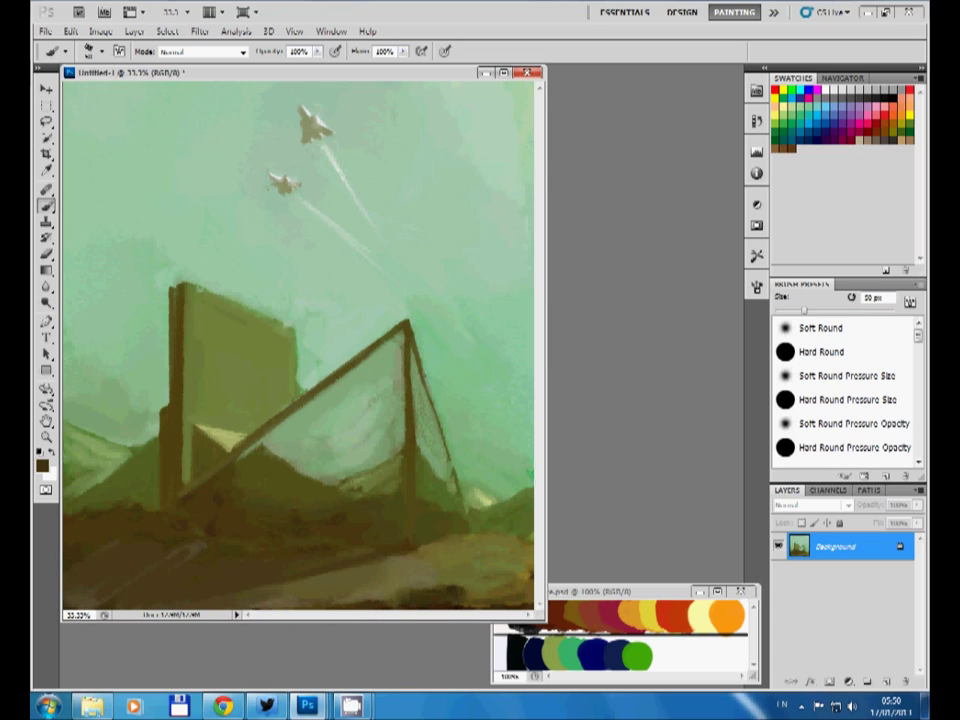
{"action": "key", "text": "bracketright"}
{"action": "key", "text": "bracketright"}
{"action": "key", "text": "bracketright"}
{"action": "left_click", "coordinate": [110, 480], "text": "alt"}
{"action": "left_click_drag", "start_coordinate": [65, 545], "coordinate": [150, 515]}
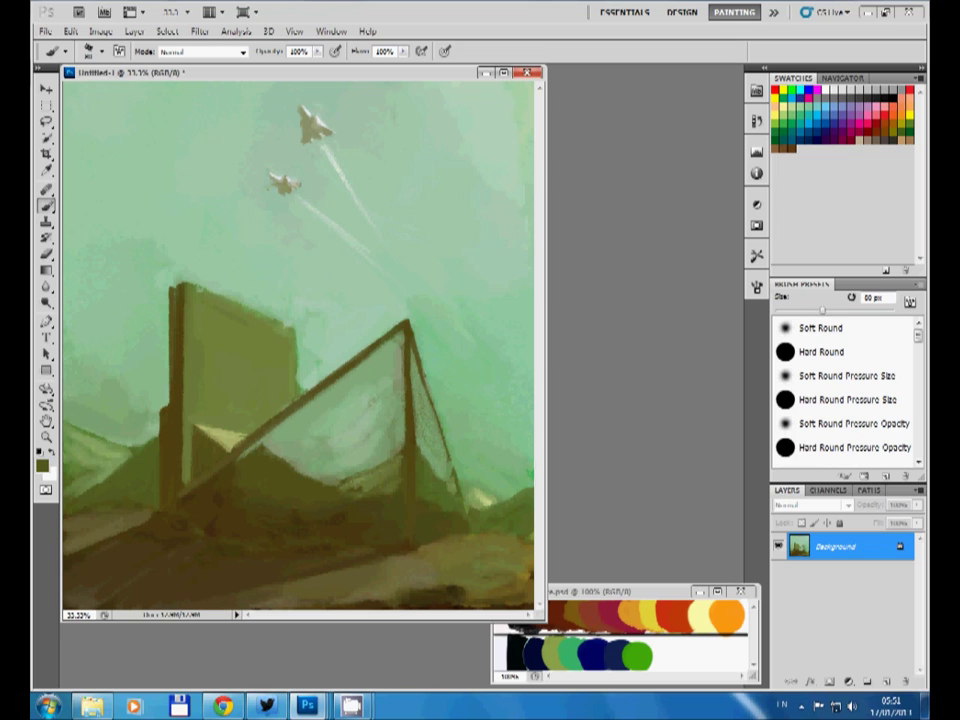
Step: Extend the dark diagonal beam down to the lower-left canvas edge
{"action": "left_click", "coordinate": [139, 489], "text": "alt"}
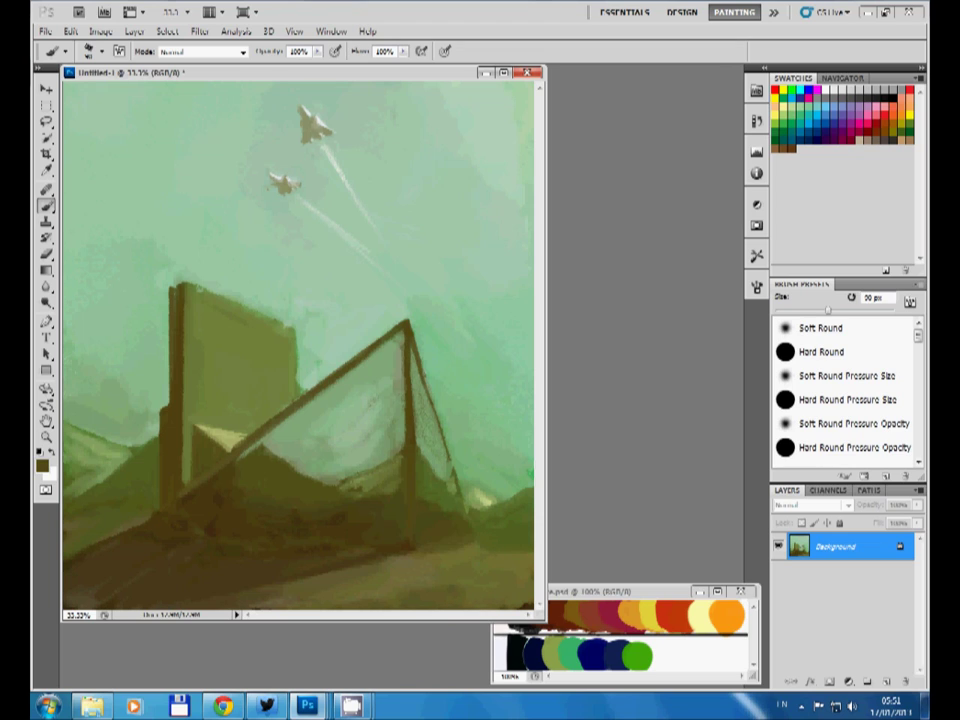
{"action": "key", "text": "bracketleft"}
{"action": "key", "text": "bracketleft"}
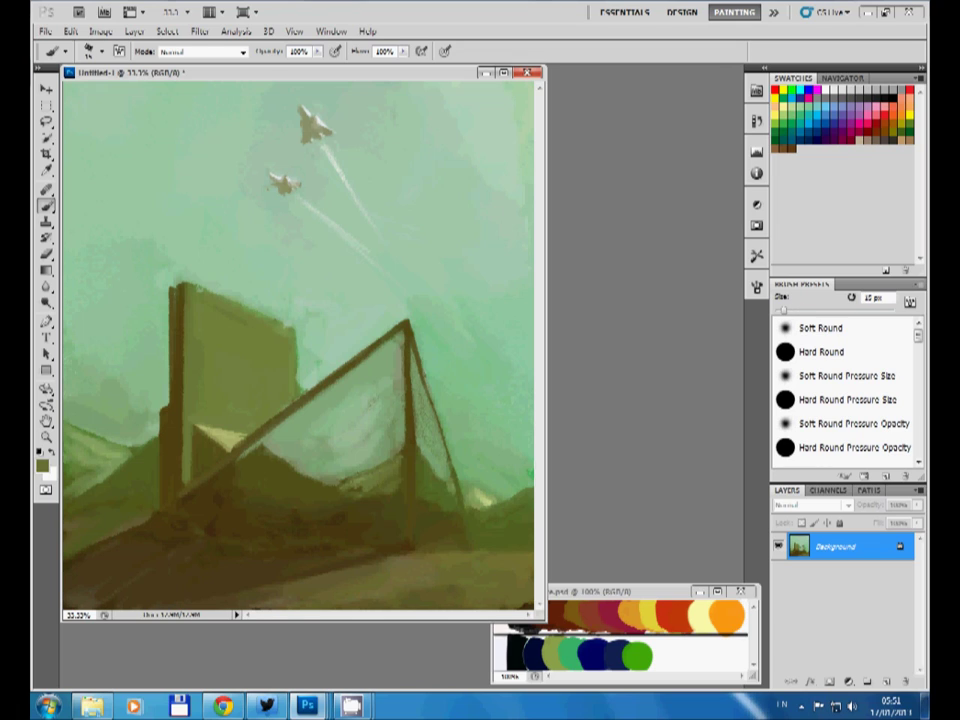
{"action": "key", "text": "bracketright"}
{"action": "key", "text": "bracketright"}
{"action": "key", "text": "bracketright"}
{"action": "left_click", "coordinate": [154, 482], "text": "alt"}
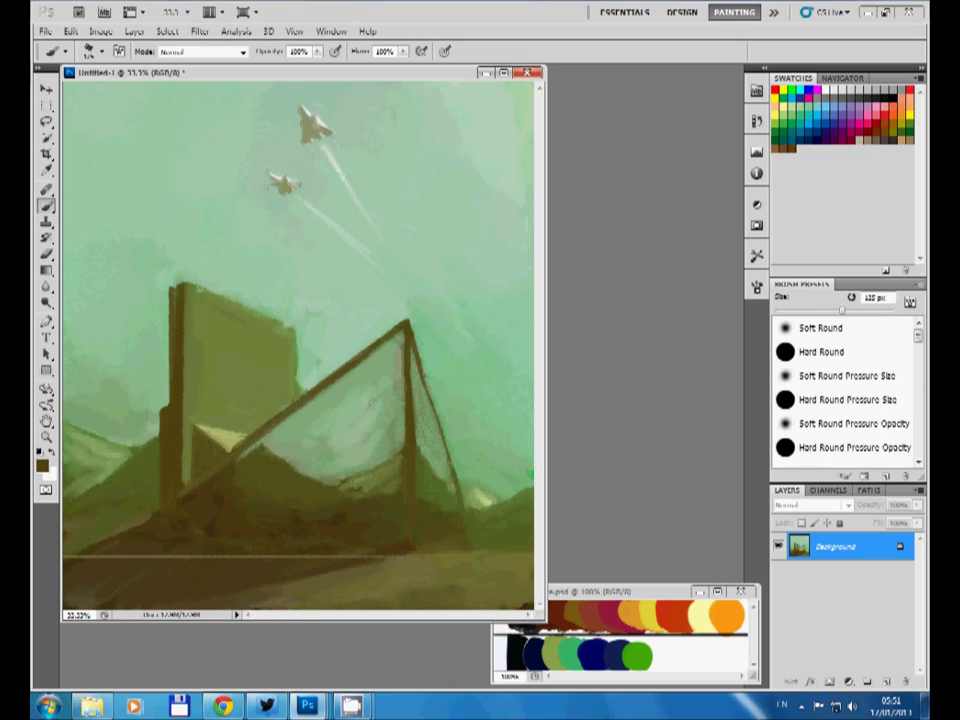
{"action": "left_click", "coordinate": [68, 553], "text": "shift"}
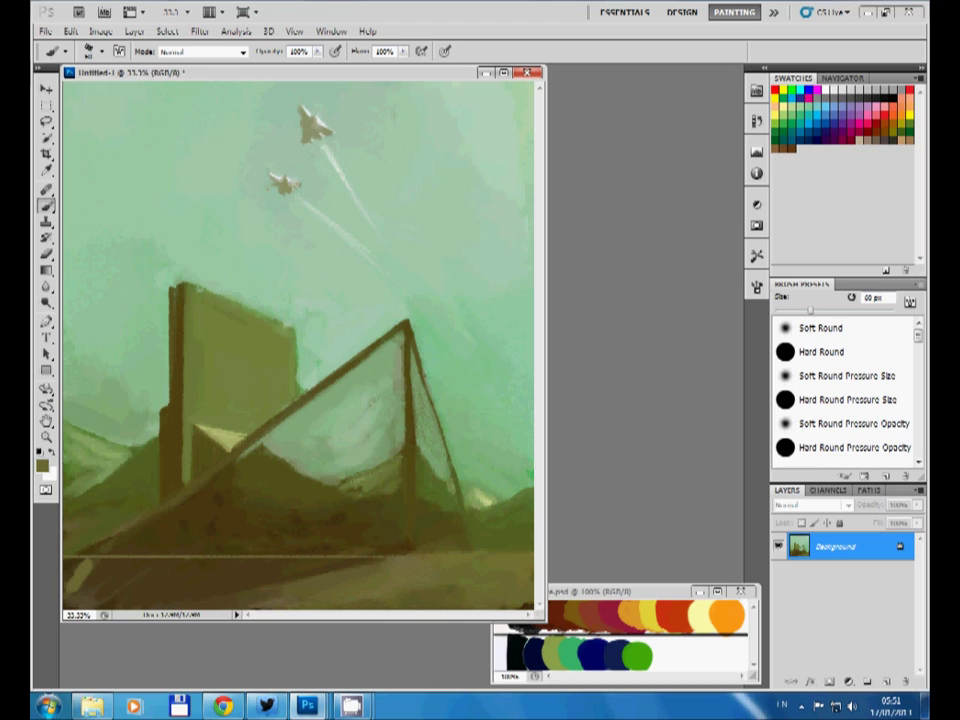
Step: Add a lighter olive stroke on the lower-left ground and highlight the left post
{"action": "left_click", "coordinate": [137, 506], "text": "alt"}
{"action": "left_click_drag", "start_coordinate": [68, 588], "coordinate": [105, 562]}
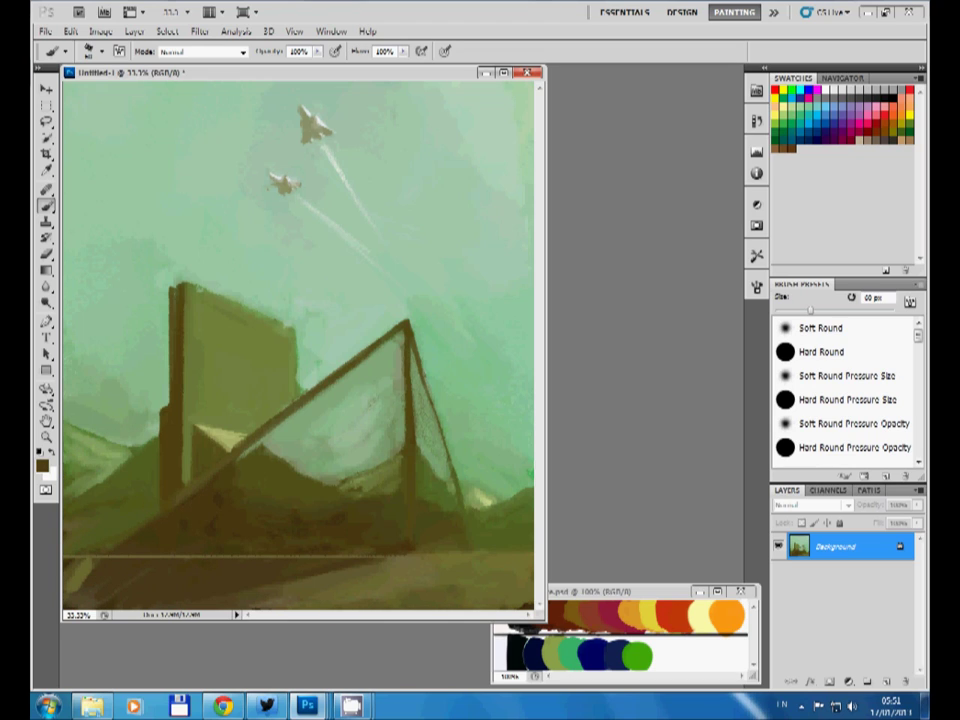
{"action": "left_click", "coordinate": [172, 491], "text": "alt"}
{"action": "mouse_move", "coordinate": [184, 451]}
{"action": "left_mouse_down"}
{"action": "mouse_move", "coordinate": [184, 544]}
{"action": "mouse_move", "coordinate": [140, 555]}
{"action": "left_mouse_up"}
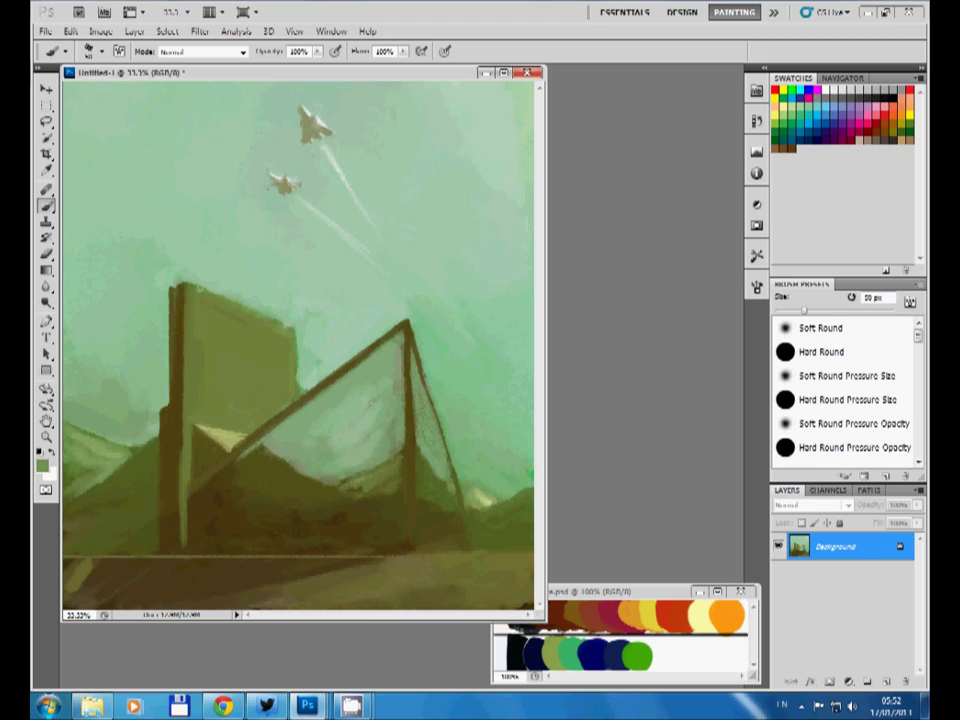
Step: Paint dark brown over the light horizontal streak and add a light diagonal stroke under the net
{"action": "key", "text": "bracketright"}
{"action": "key", "text": "bracketright"}
{"action": "key", "text": "bracketright"}
{"action": "left_click", "coordinate": [140, 540], "text": "alt"}
{"action": "left_click_drag", "start_coordinate": [70, 580], "coordinate": [200, 553]}
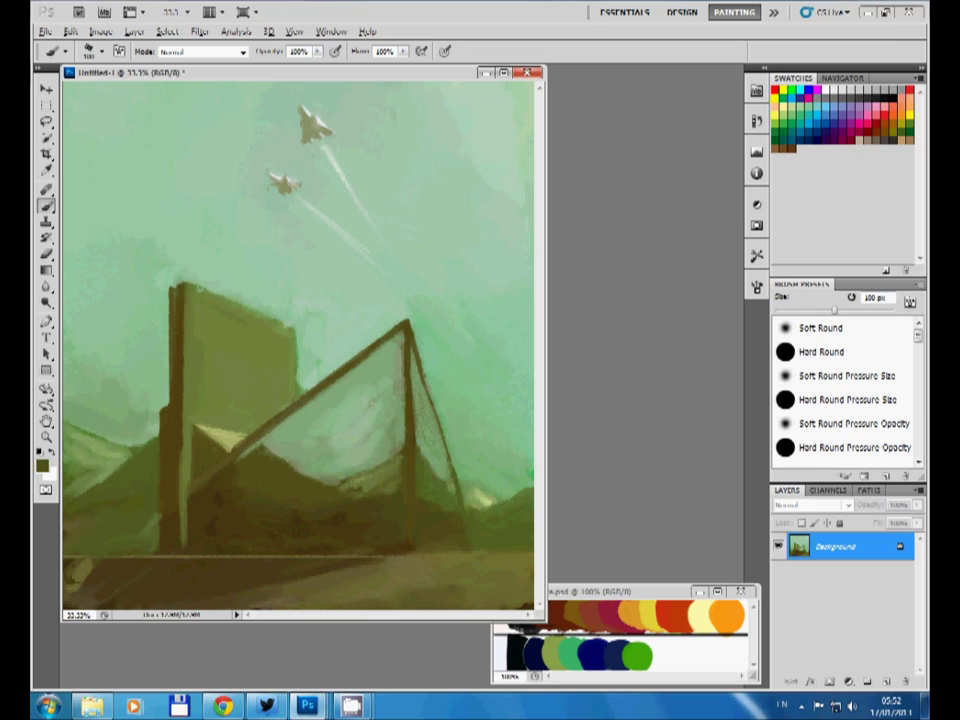
{"action": "key", "text": "bracketleft"}
{"action": "key", "text": "bracketleft"}
{"action": "key", "text": "bracketleft"}
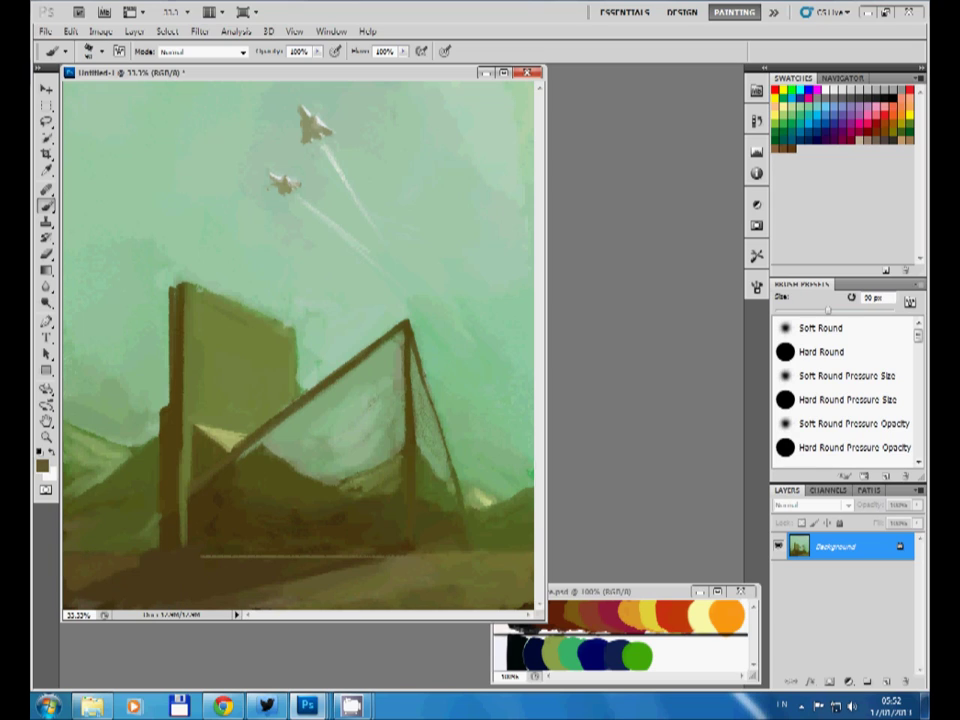
{"action": "left_click", "coordinate": [131, 516], "text": "alt"}
{"action": "left_click", "coordinate": [300, 580], "text": "alt"}
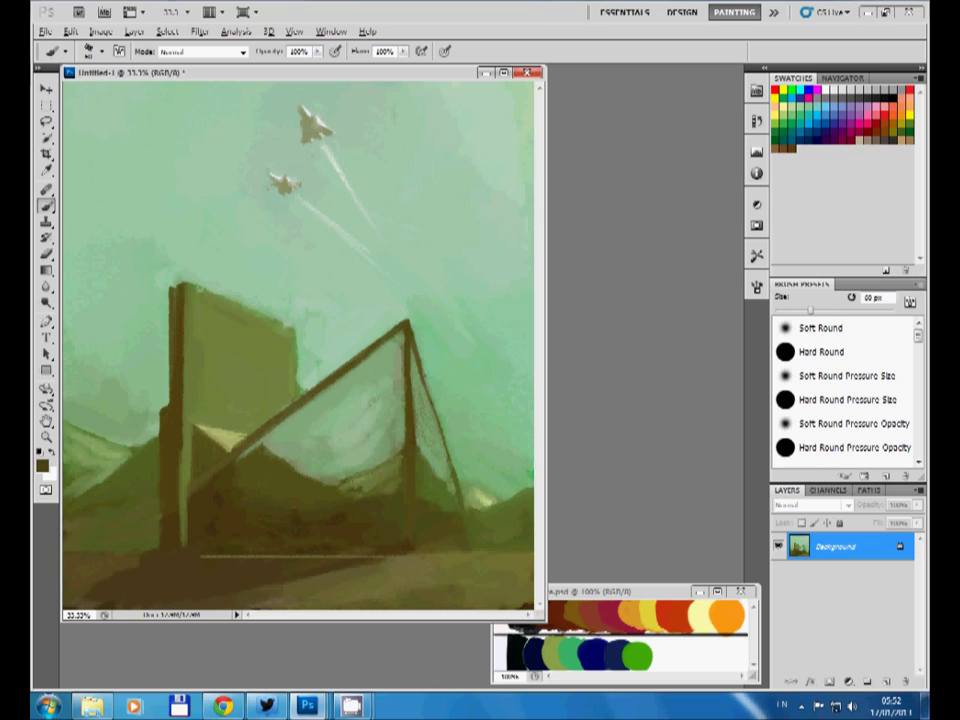
{"action": "left_click_drag", "start_coordinate": [200, 556], "coordinate": [410, 556]}
{"action": "left_click_drag", "start_coordinate": [355, 526], "coordinate": [410, 548]}
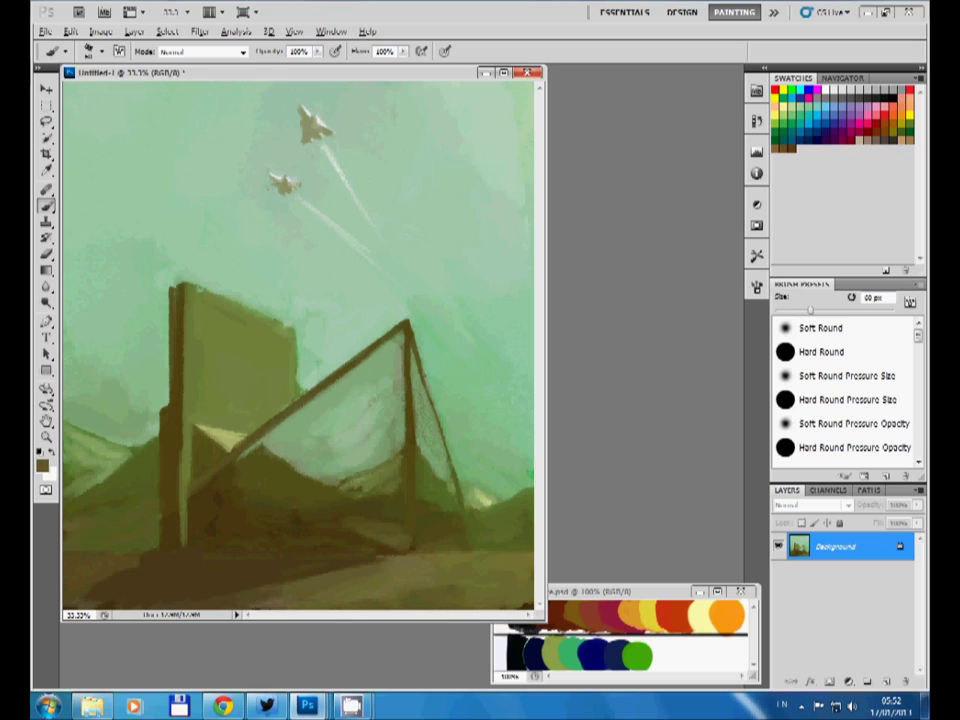
Step: Paint a light olive-green highlight along the left post
{"action": "left_click", "coordinate": [300, 420], "text": "alt"}
{"action": "left_click_drag", "start_coordinate": [181, 460], "coordinate": [184, 546]}
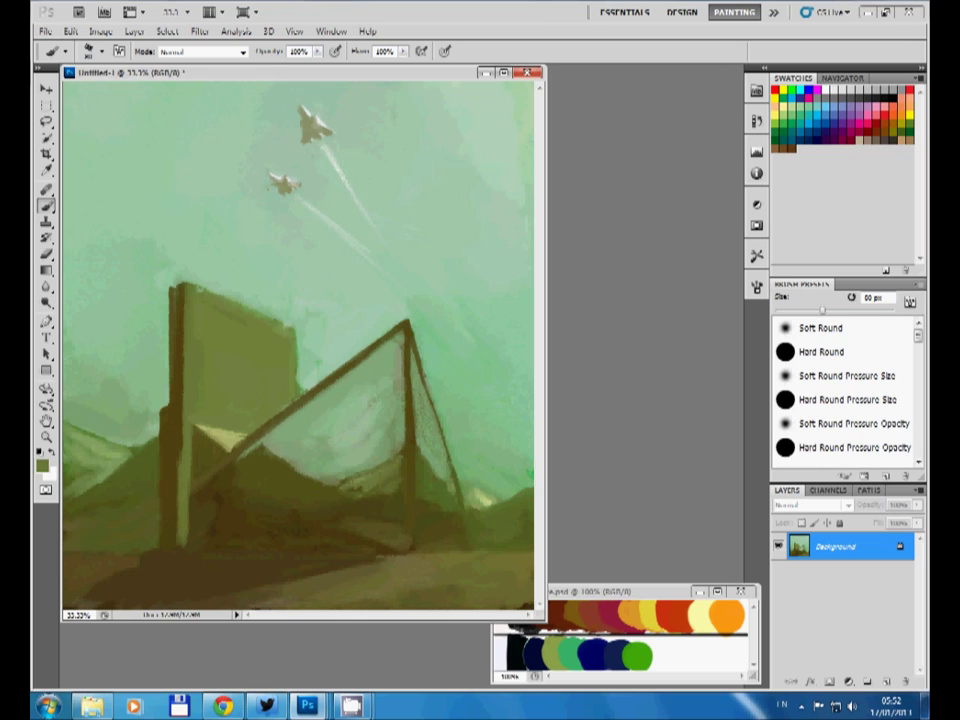
{"action": "left_click", "coordinate": [180, 490], "text": "alt"}
{"action": "left_click", "coordinate": [114, 404], "text": "alt"}
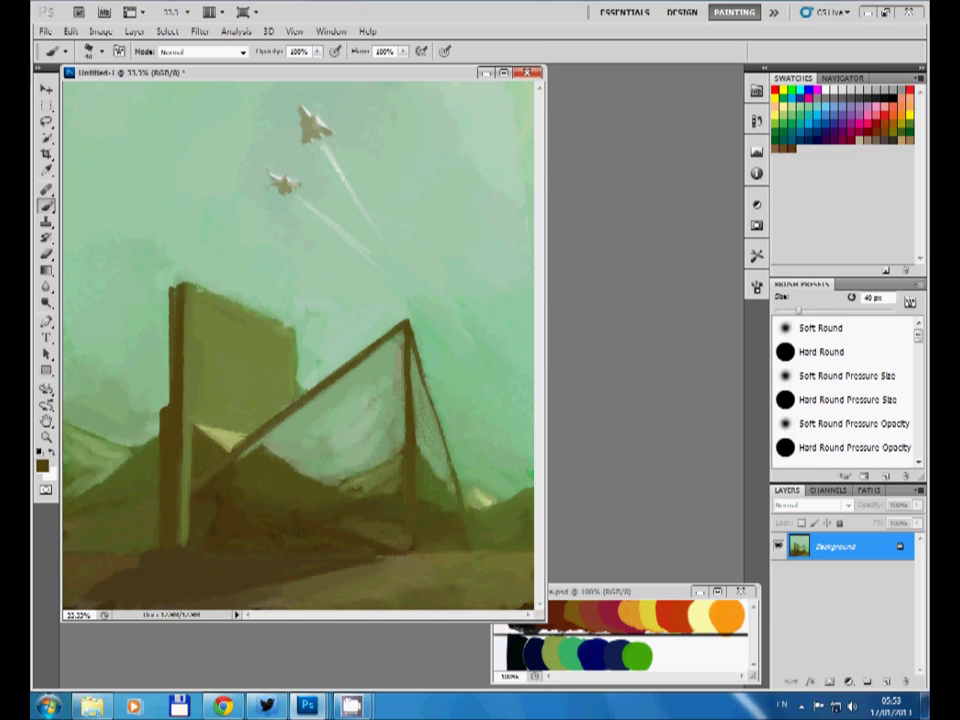
Step: Brush broad lighter green strokes over the net and ground below it
{"action": "key", "text": "bracketright"}
{"action": "key", "text": "bracketright"}
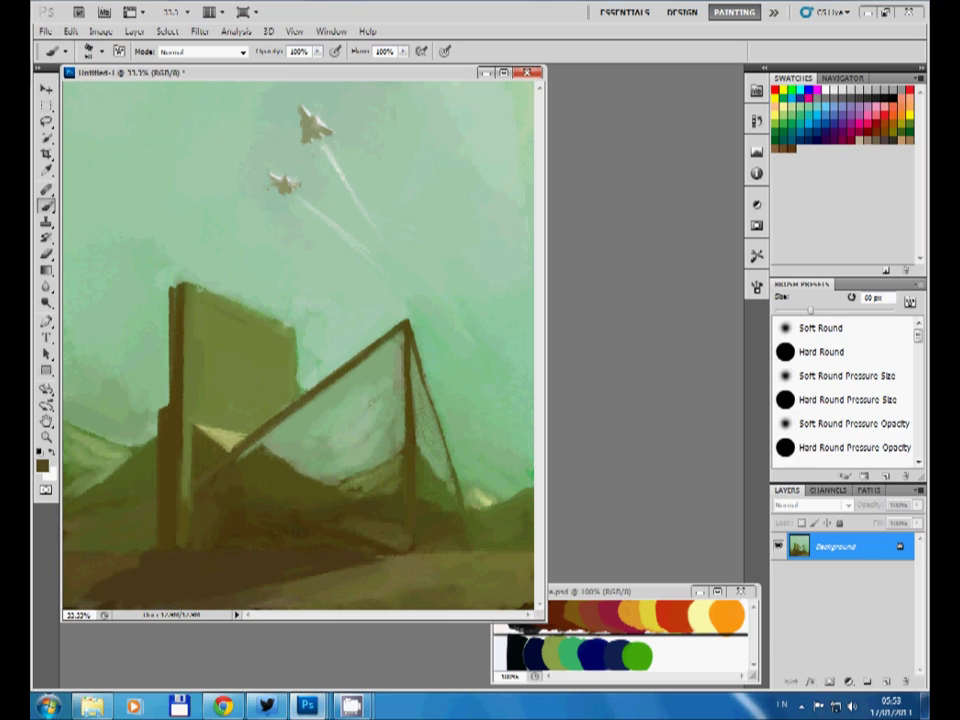
{"action": "key", "text": "bracketleft"}
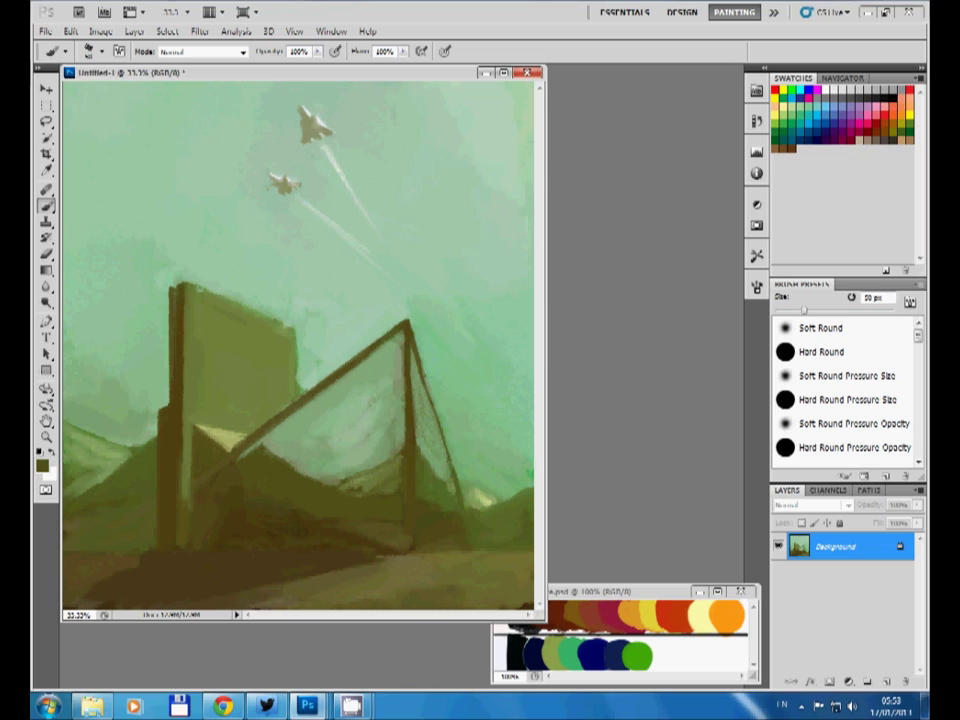
{"action": "key", "text": "bracketright"}
{"action": "key", "text": "bracketright"}
{"action": "key", "text": "bracketright"}
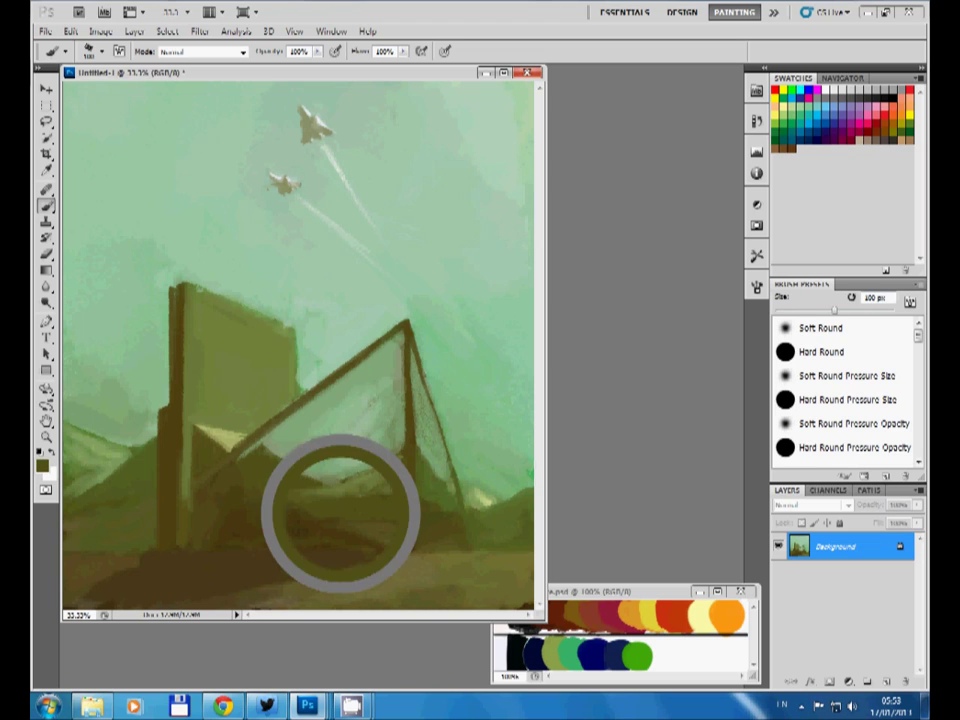
{"action": "left_click_drag", "start_coordinate": [340, 512], "coordinate": [257, 461]}
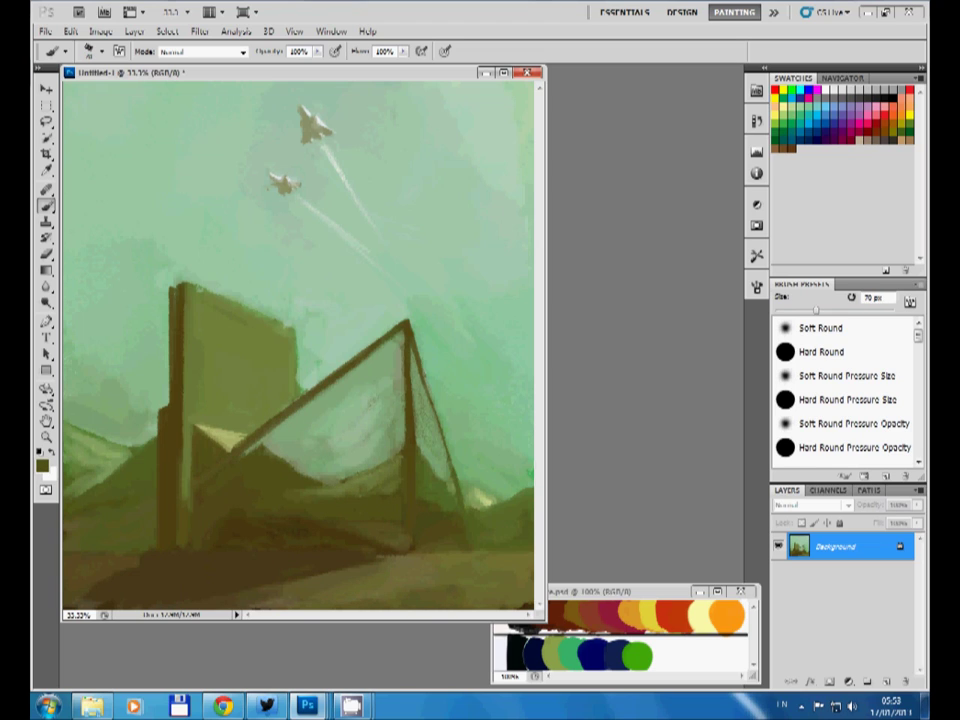
Step: Lighten the base of the right post and brighten a small patch of the net
{"action": "key", "text": "bracketleft"}
{"action": "key", "text": "bracketleft"}
{"action": "key", "text": "bracketleft"}
{"action": "left_click", "coordinate": [188, 346], "text": "alt"}
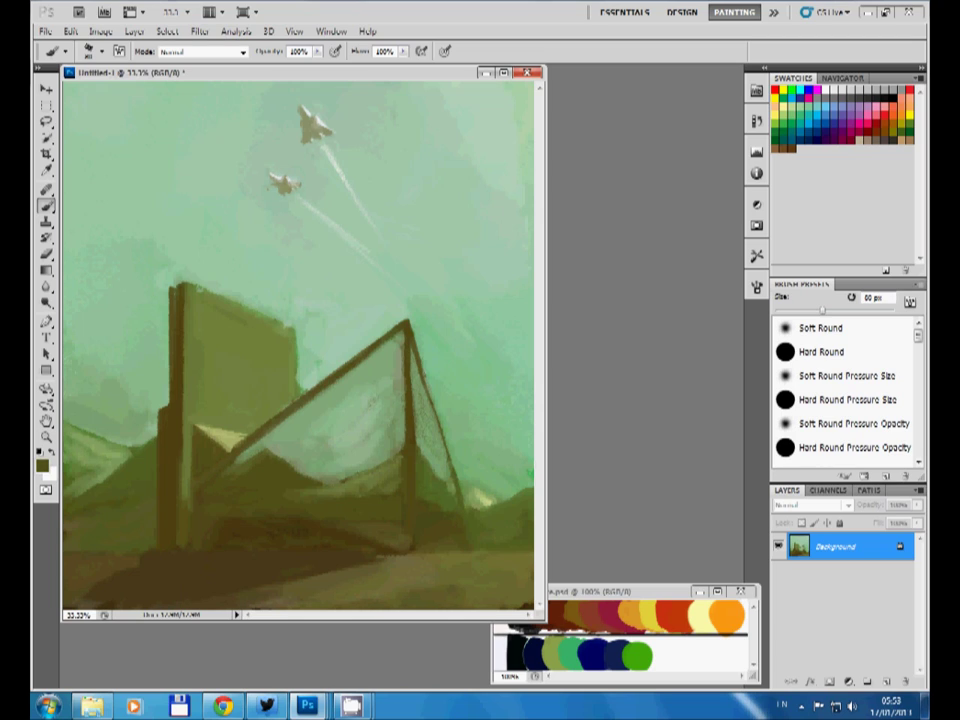
{"action": "mouse_move", "coordinate": [422, 546]}
{"action": "left_mouse_down"}
{"action": "mouse_move", "coordinate": [422, 524]}
{"action": "mouse_move", "coordinate": [462, 536]}
{"action": "left_mouse_up"}
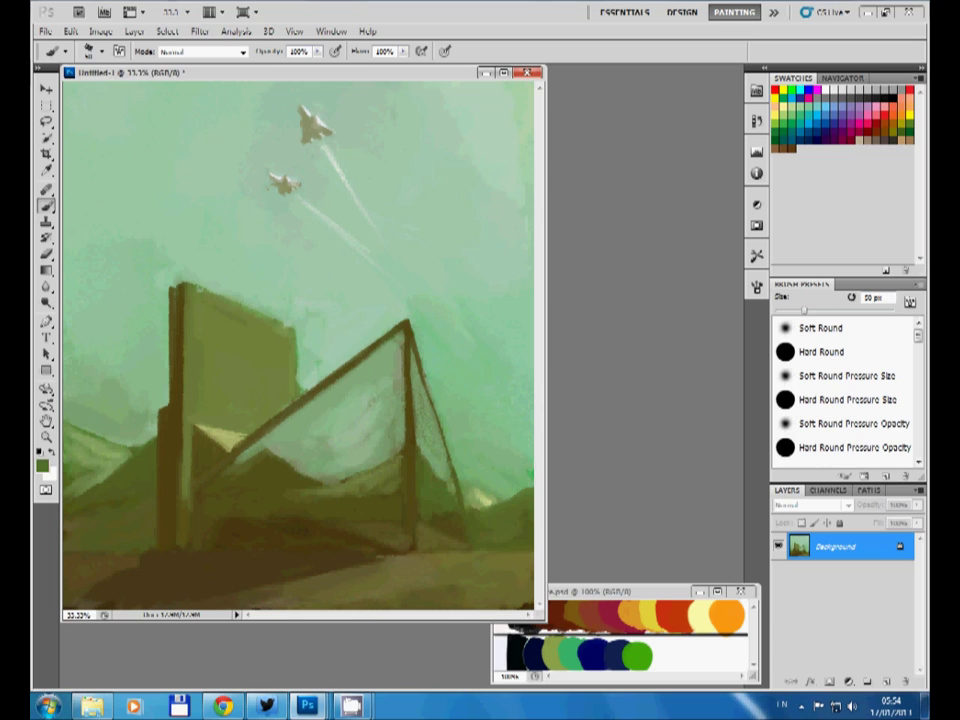
{"action": "left_click", "coordinate": [332, 385], "text": "alt"}
{"action": "left_click_drag", "start_coordinate": [340, 372], "coordinate": [342, 390]}
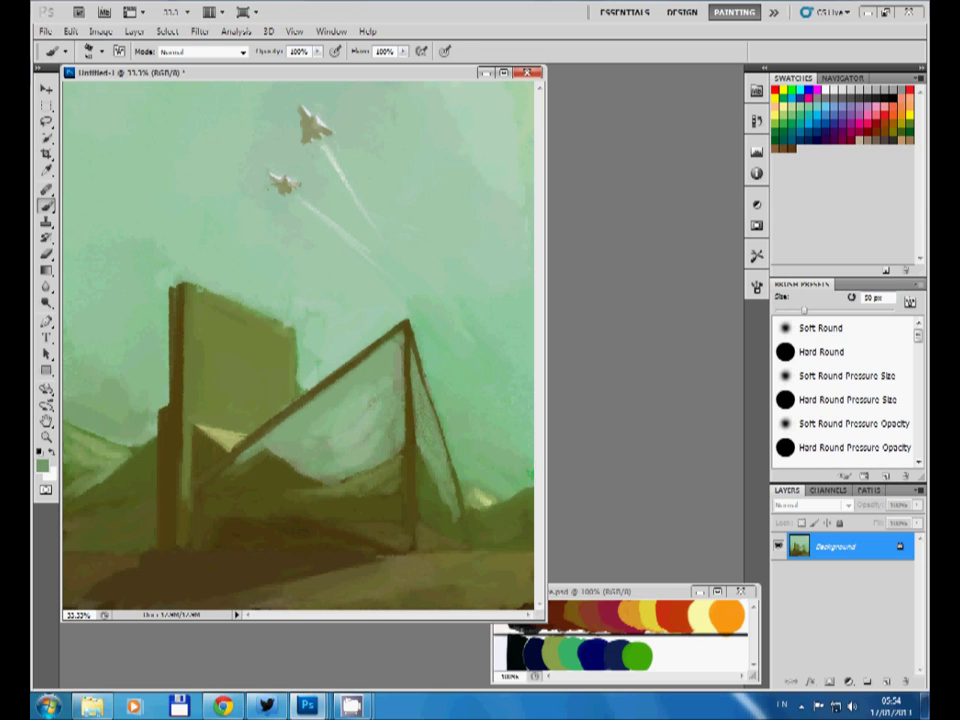